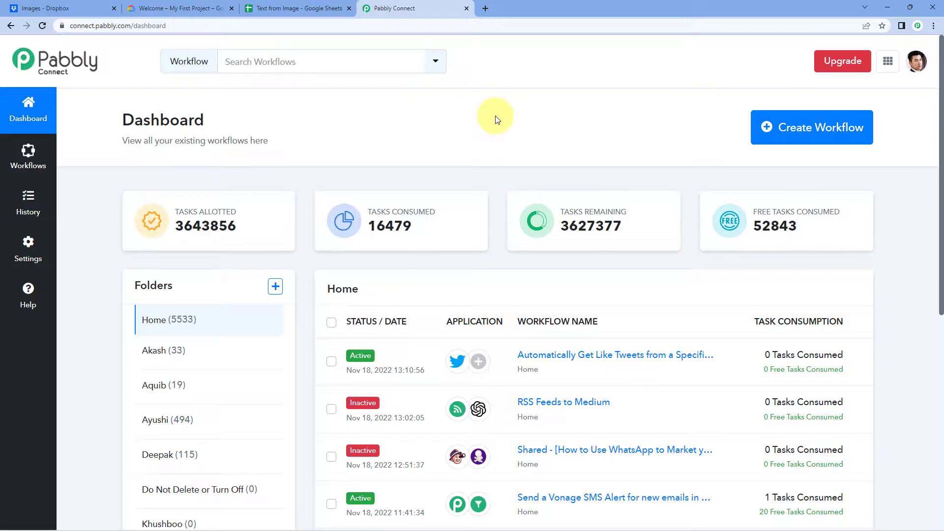
Step: Create a workflow named "Dropbox to Google Cloud Vision to Google Sheets"
left_click(767, 128)
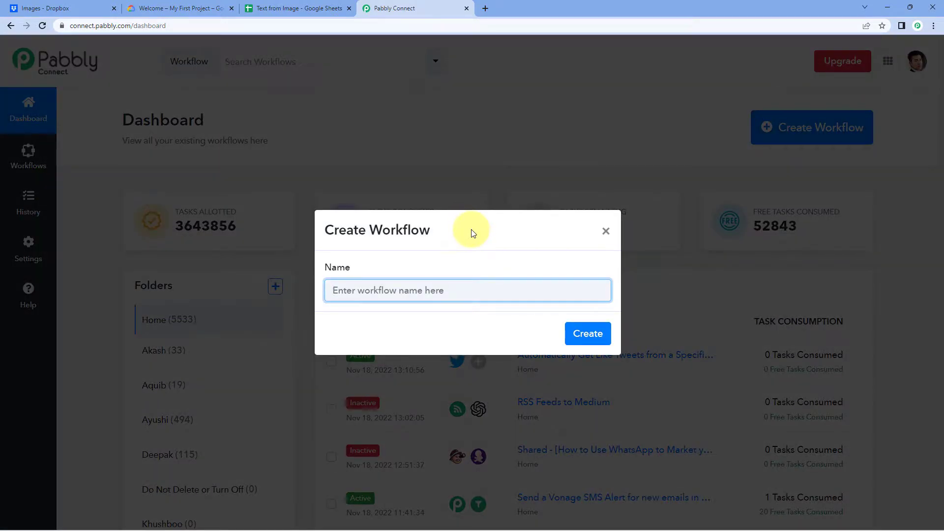
type("Dropbox to Google Cloud")
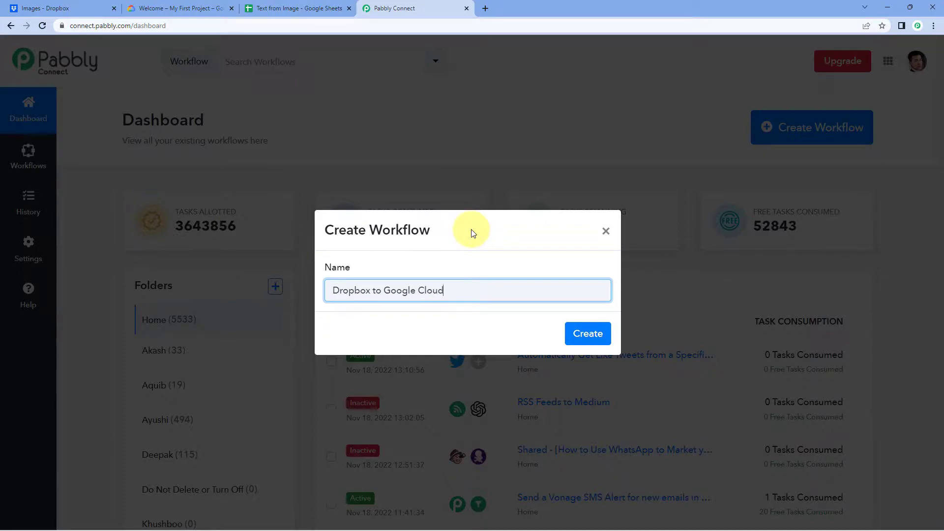
type(" Vision to Google Sheets")
left_click(589, 333)
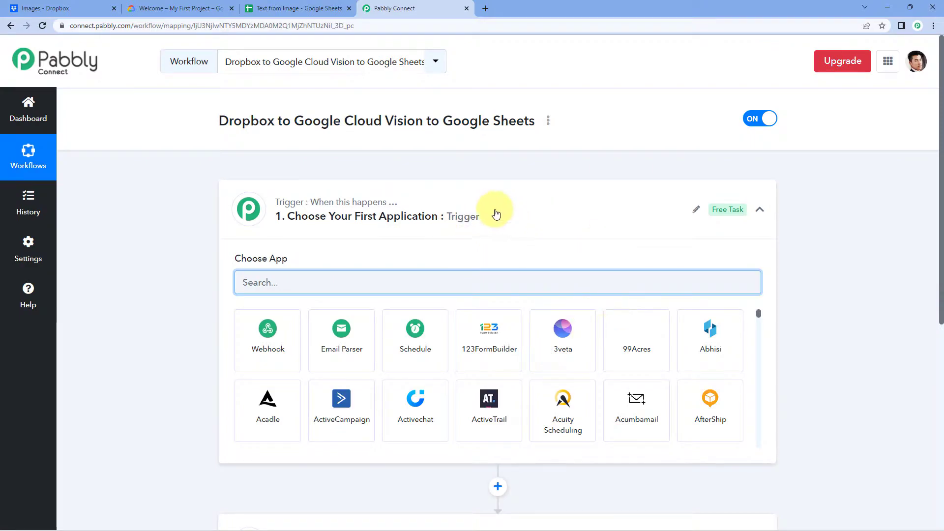
Step: Review the trigger step, the Dropbox Images folder, the Google Cloud welcome page and the Text from Image spreadsheet before returning to Pabbly Connect
left_click(499, 235)
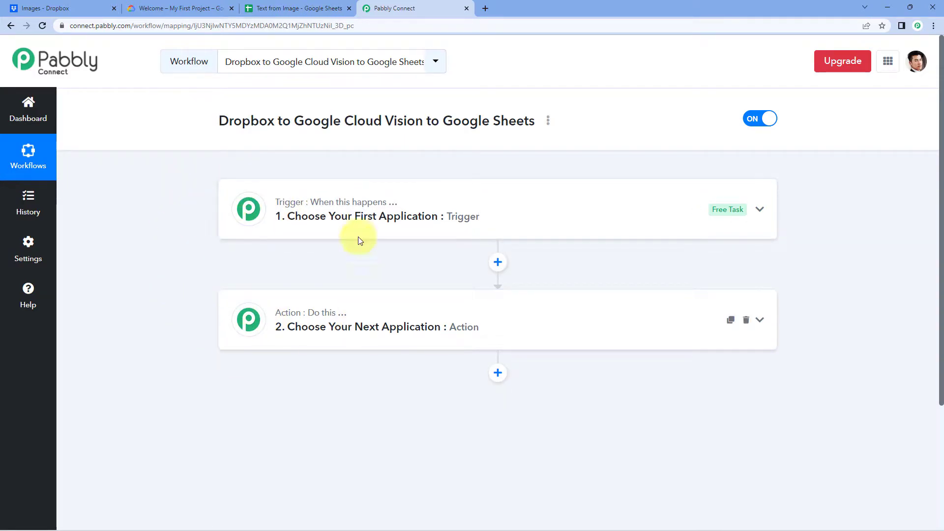
left_click(438, 199)
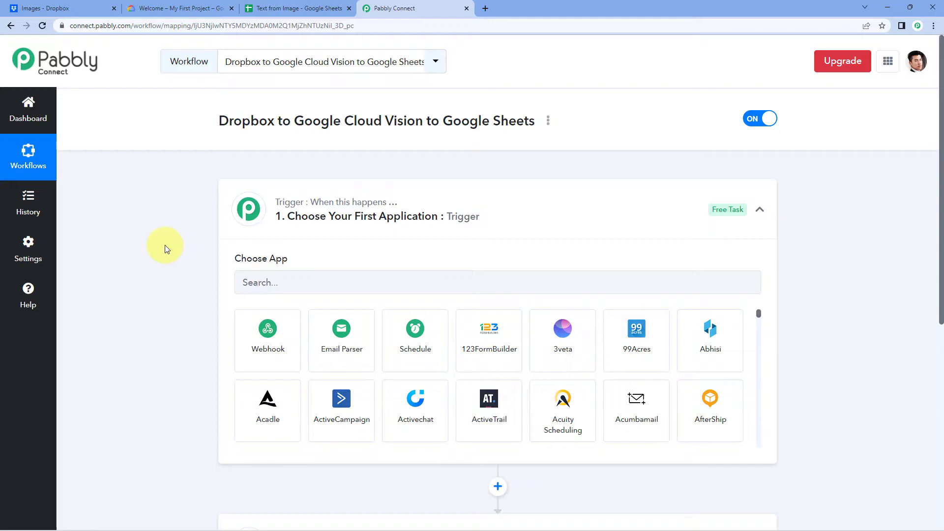
left_click(64, 8)
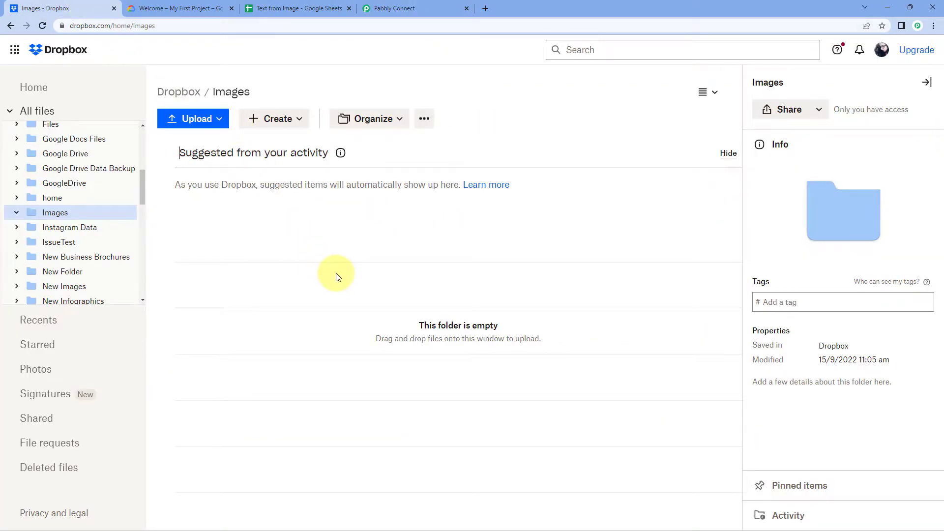
left_click(205, 6)
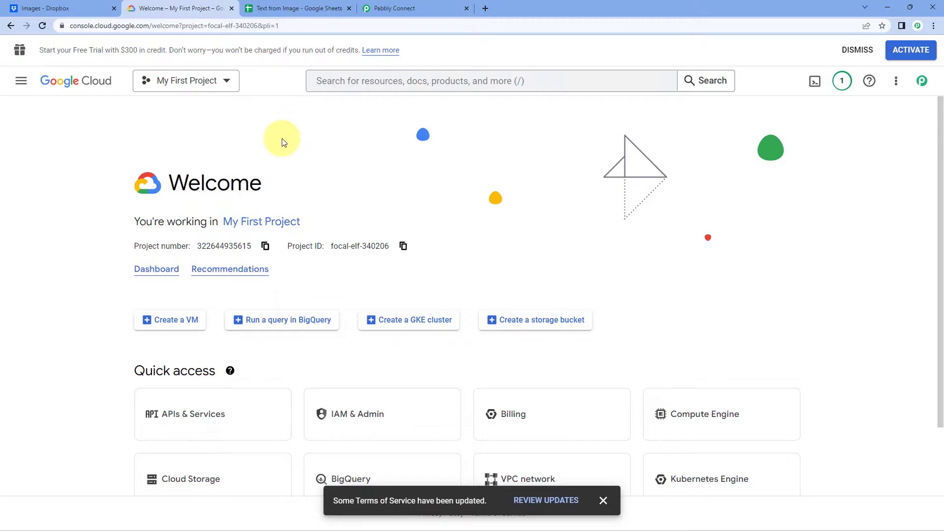
left_click(290, 8)
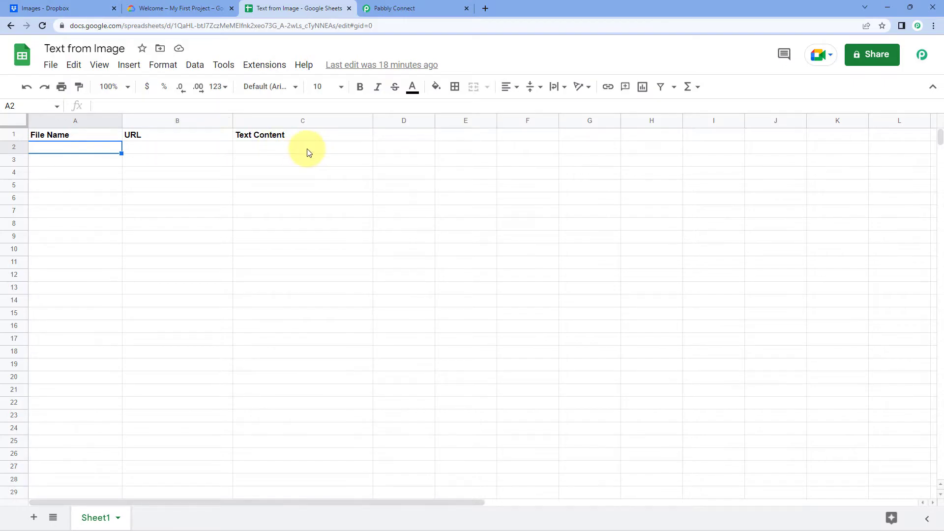
left_click(424, 10)
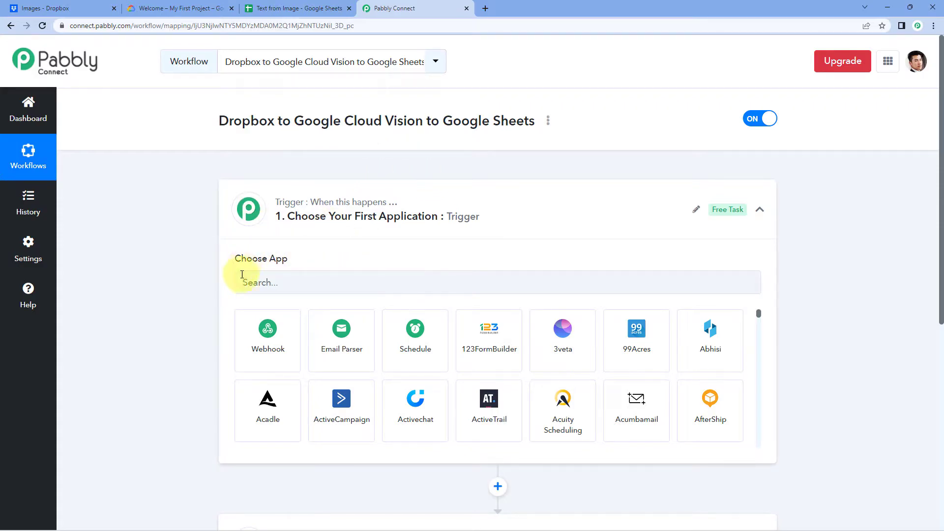
Step: Set the workflow's trigger application to Dropbox with New File as the trigger event
left_click(292, 279)
type("Dr")
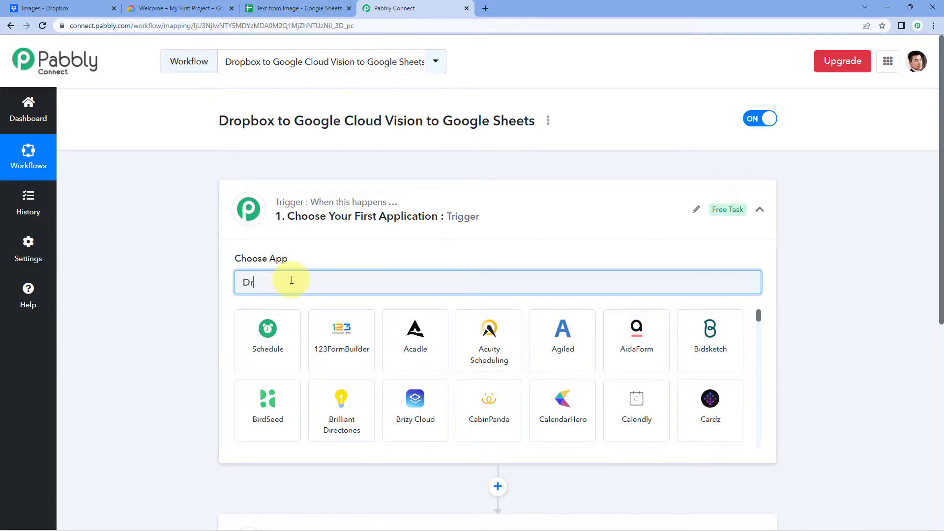
type("opbo")
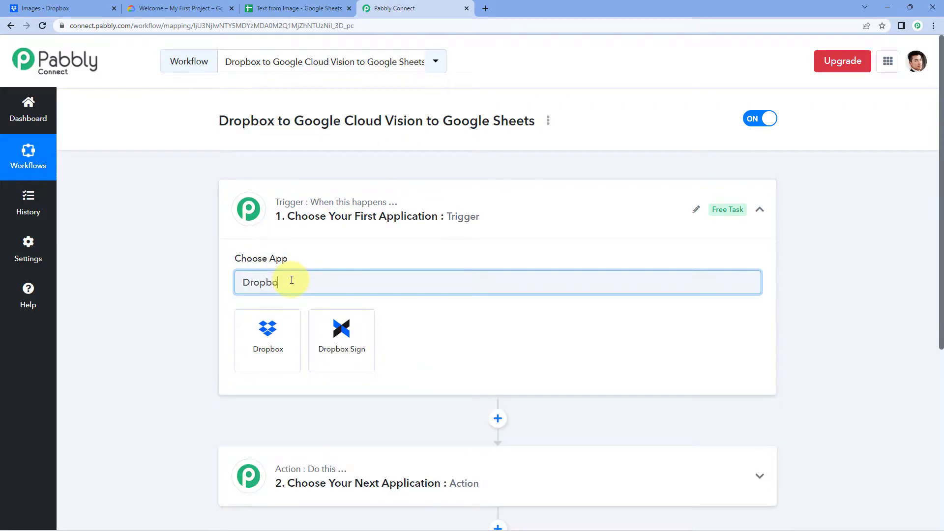
left_click(267, 325)
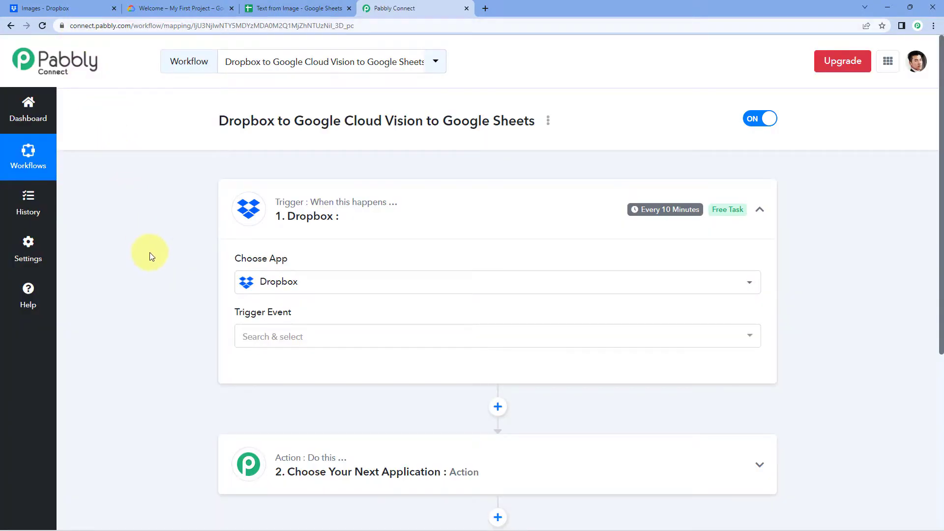
scroll(150, 253, "down", 1)
scroll(217, 214, "down", 1)
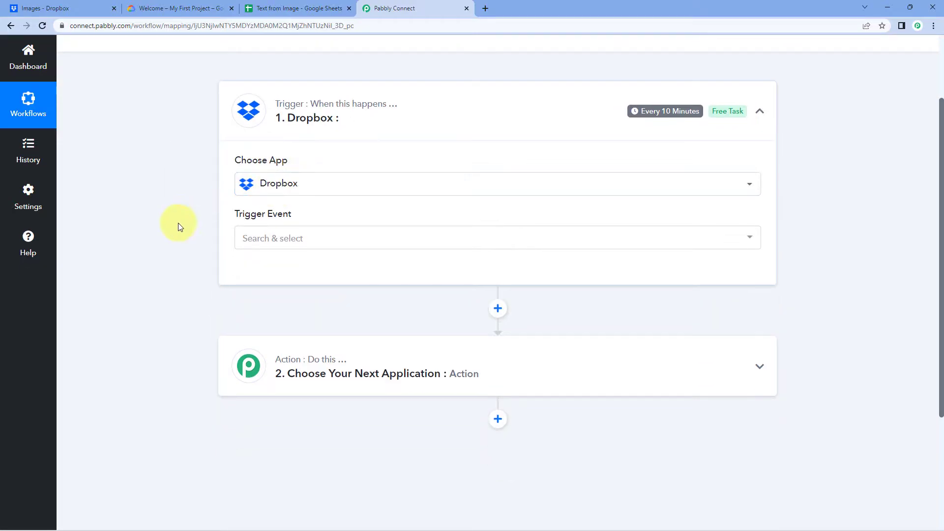
left_click(308, 238)
scroll(196, 231, "down", 1)
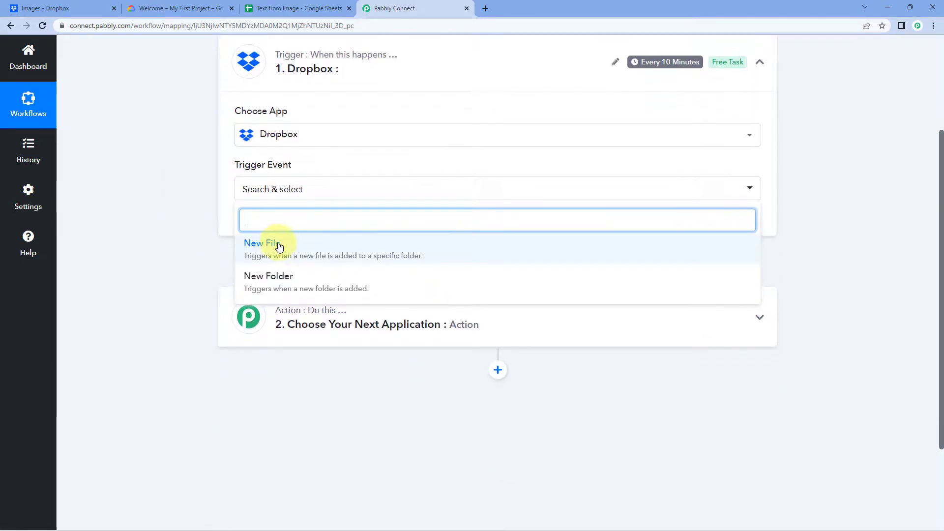
left_click(277, 245)
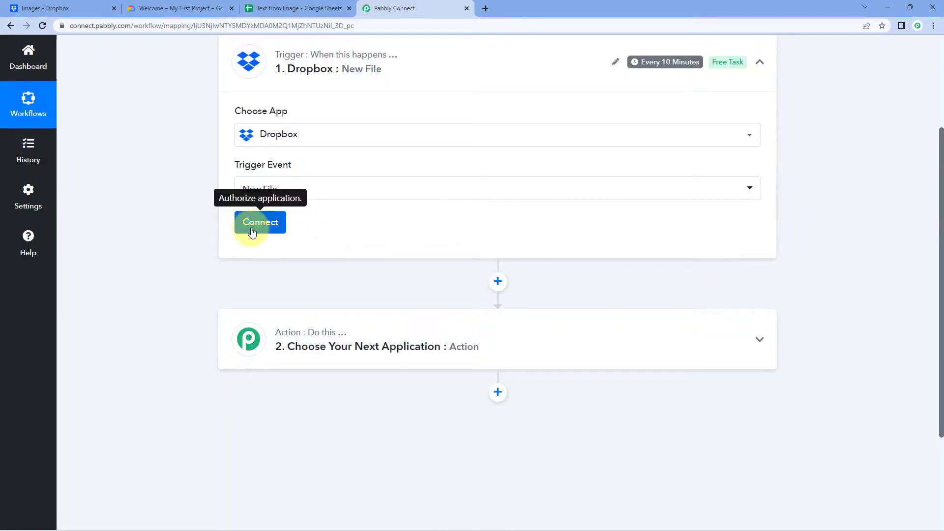
Step: Add and authorize a new Dropbox connection for the trigger, using the account that holds the Images folder
left_click(251, 230)
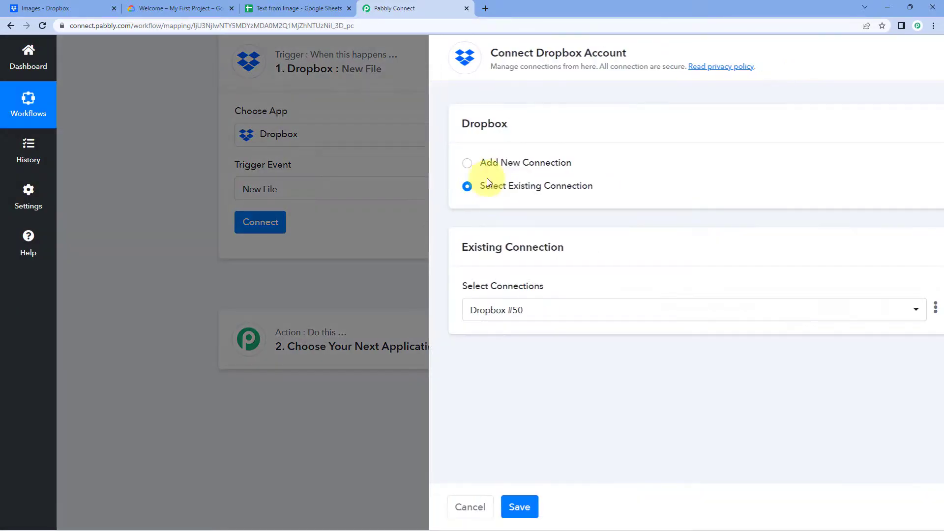
left_click(437, 164)
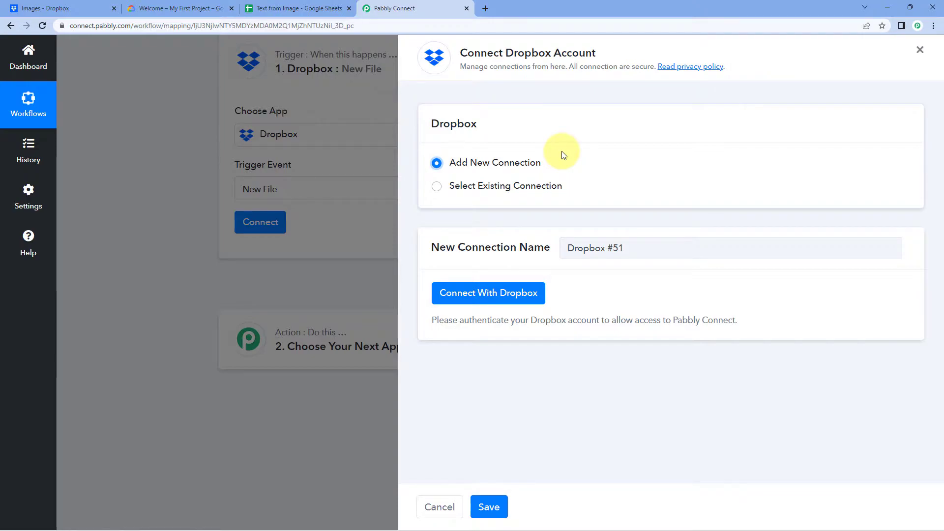
left_click(486, 298)
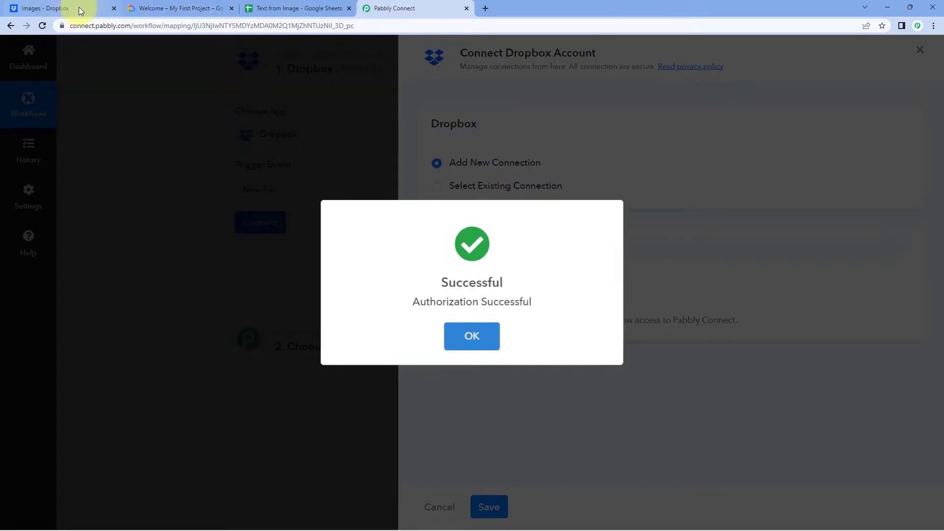
left_click(74, 8)
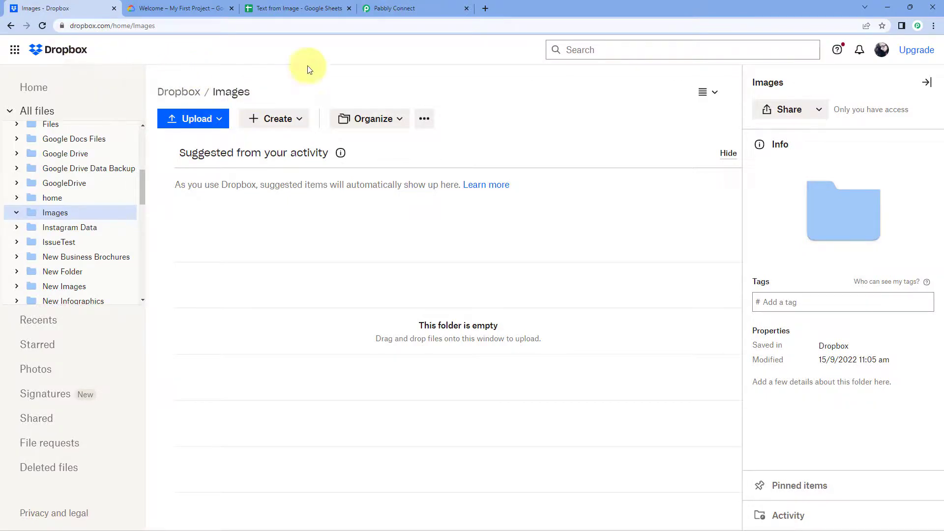
left_click(393, 9)
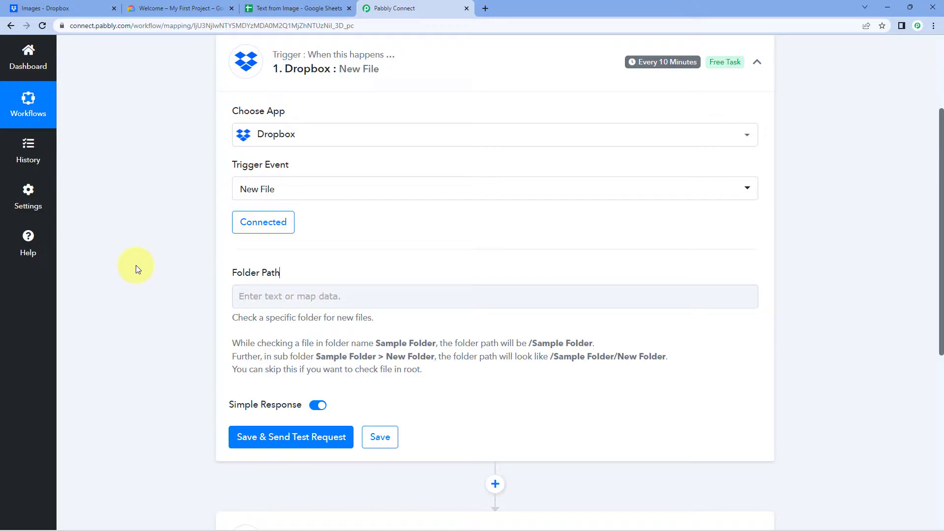
Step: Switch to Dropbox and copy the Images folder name with its leading slash from the folder's path heading
left_click(55, 4)
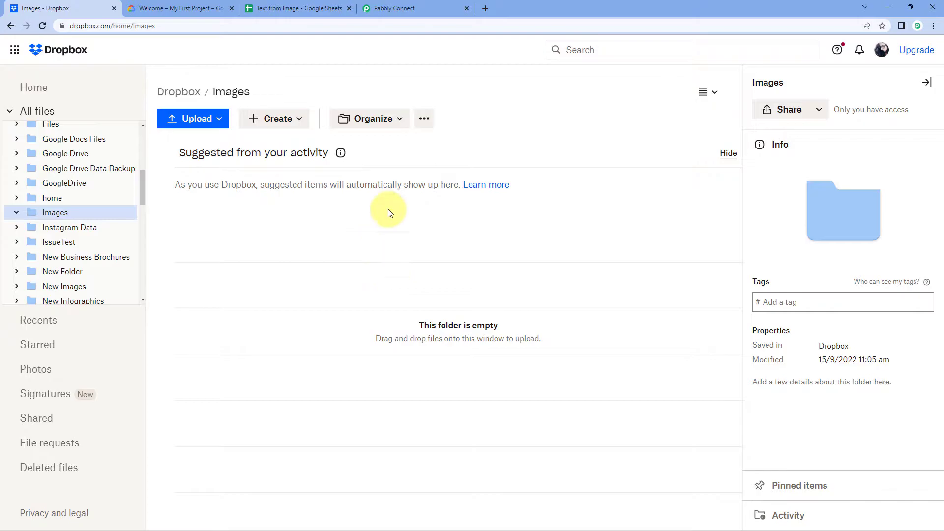
left_click_drag(266, 95, 205, 95)
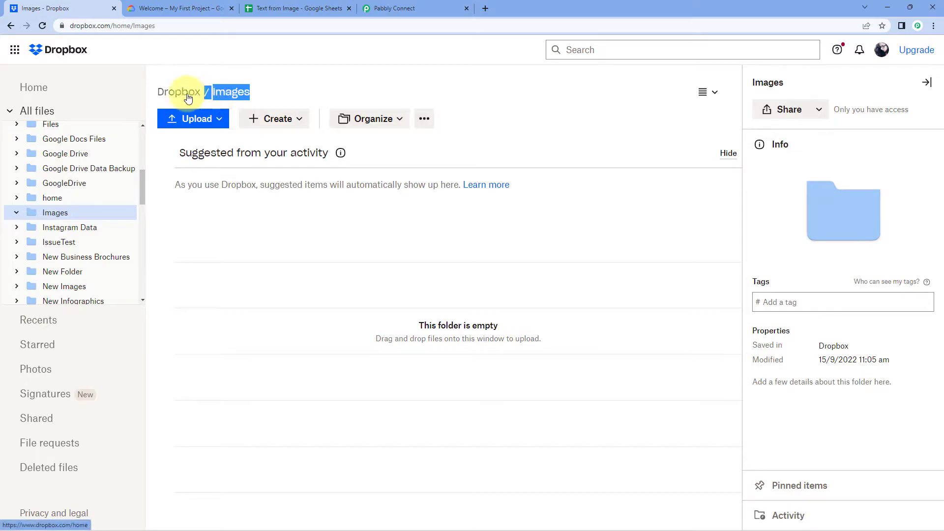
left_click(250, 90)
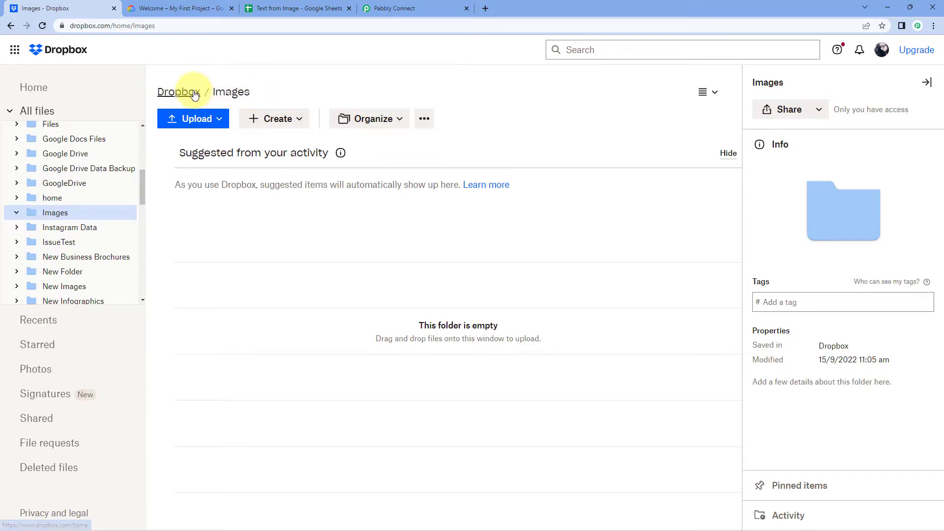
left_click_drag(267, 90, 204, 92)
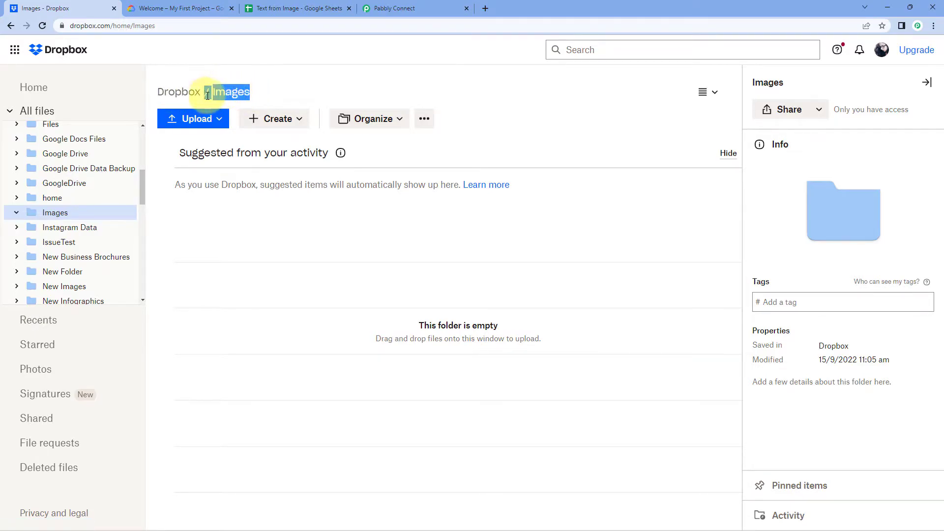
right_click(231, 92)
left_click(243, 100)
left_click(287, 90)
Step: Return to Pabbly Connect and set the Dropbox trigger's folder path to /Images
left_click(396, 7)
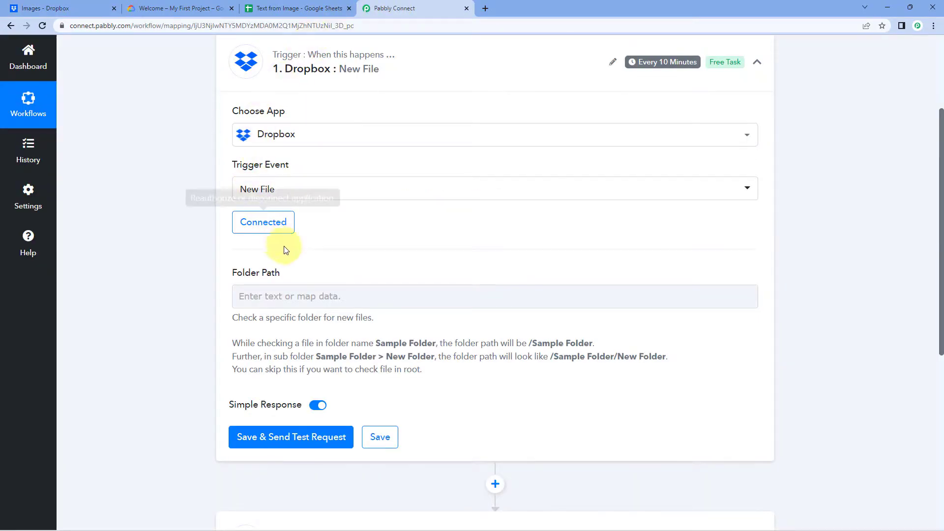
left_click(267, 299)
right_click(266, 301)
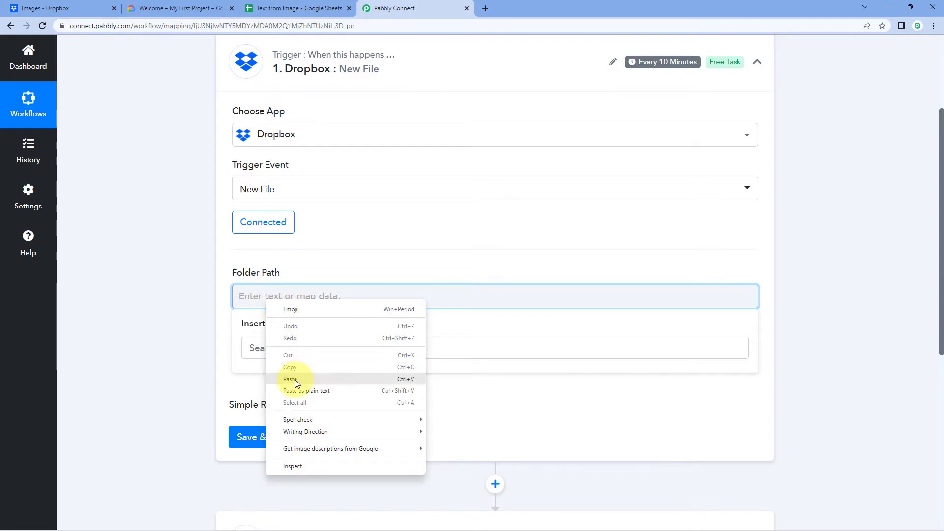
left_click(295, 379)
left_click(191, 285)
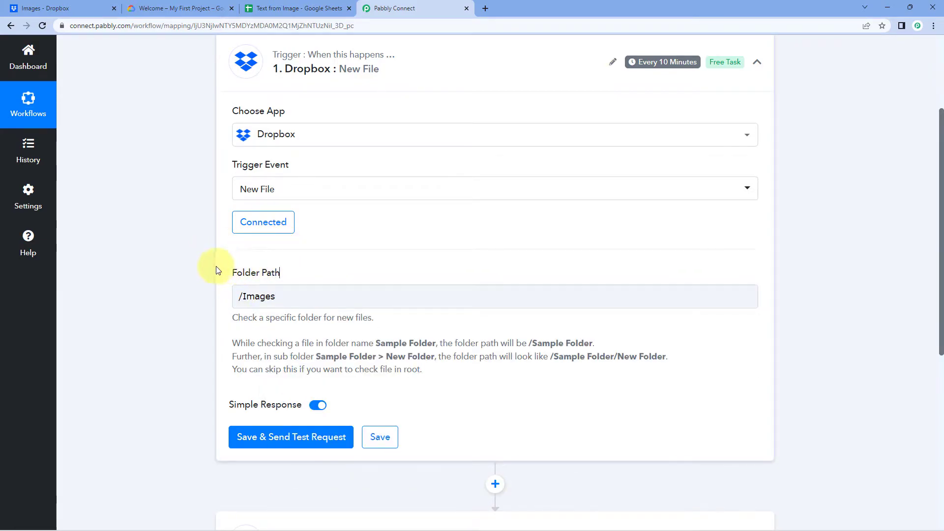
left_click(264, 299)
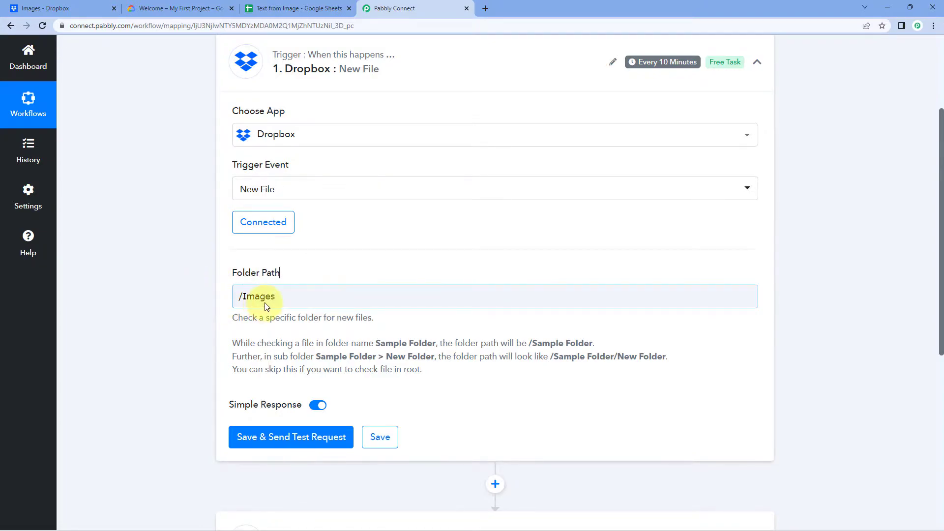
Step: Read the folder path guidance, save the trigger with a test request, and compare the response with the Images folder in Dropbox
scroll(275, 302, "down", 1)
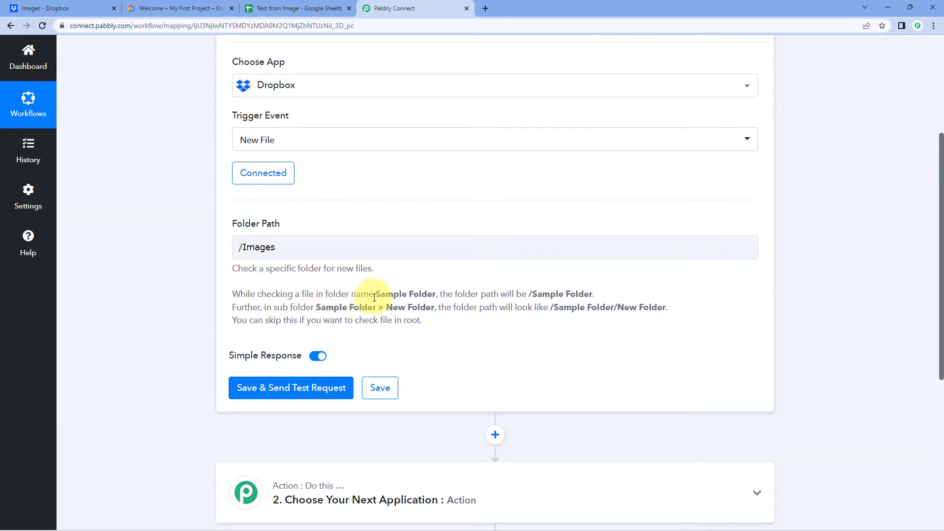
left_click_drag(228, 293, 422, 329)
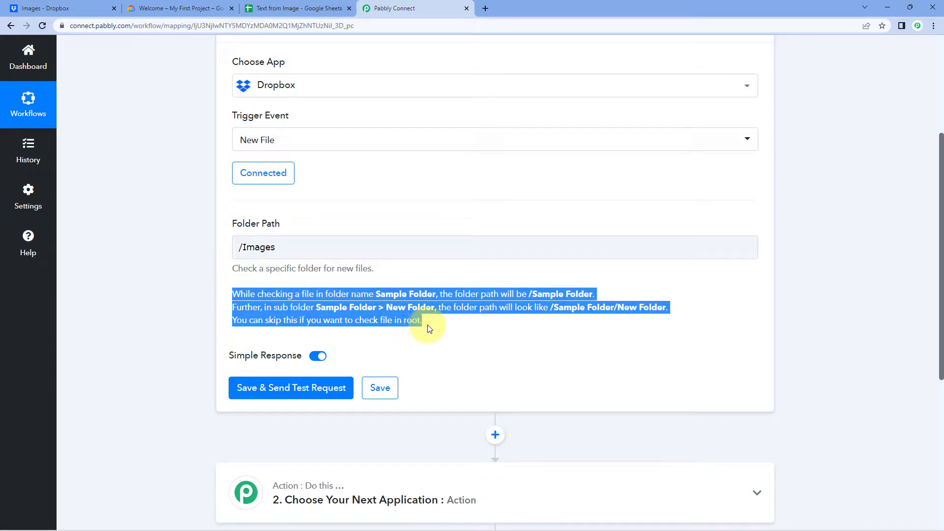
left_click(425, 326)
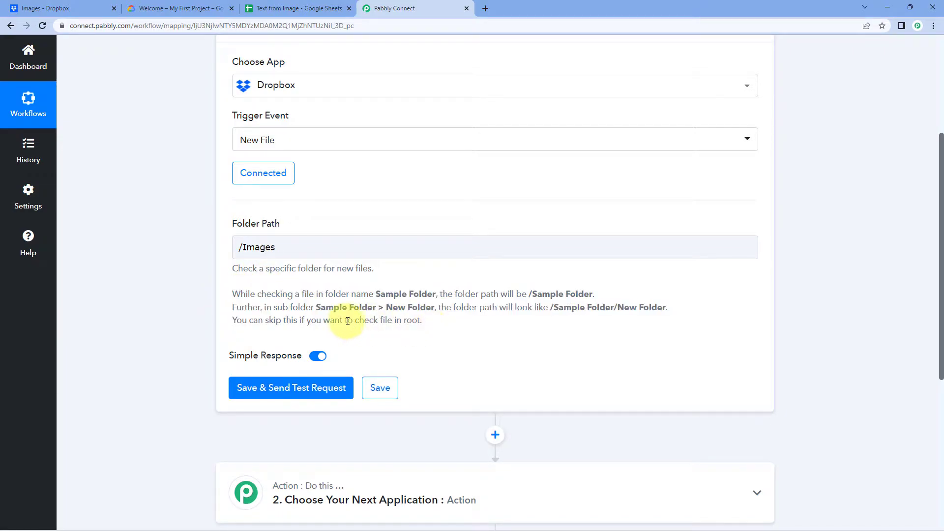
left_click(290, 389)
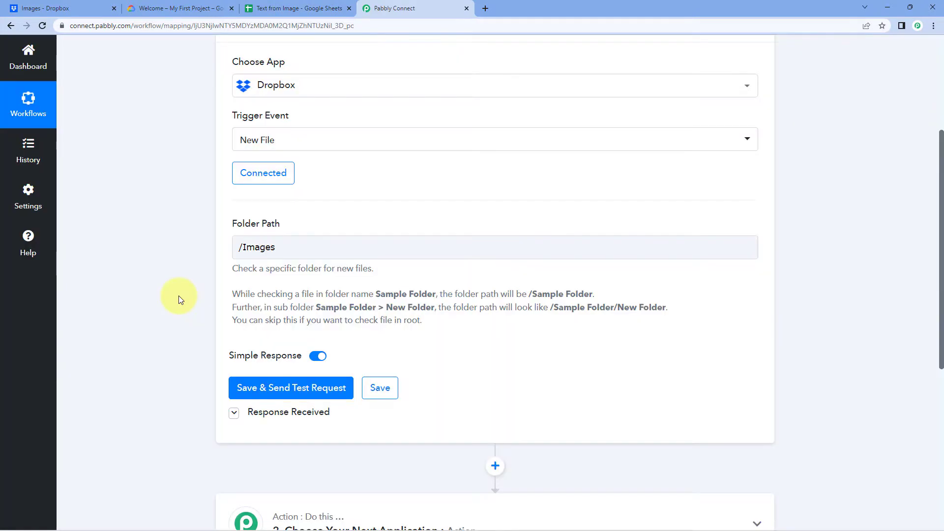
scroll(178, 296, "down", 2)
scroll(180, 322, "down", 1)
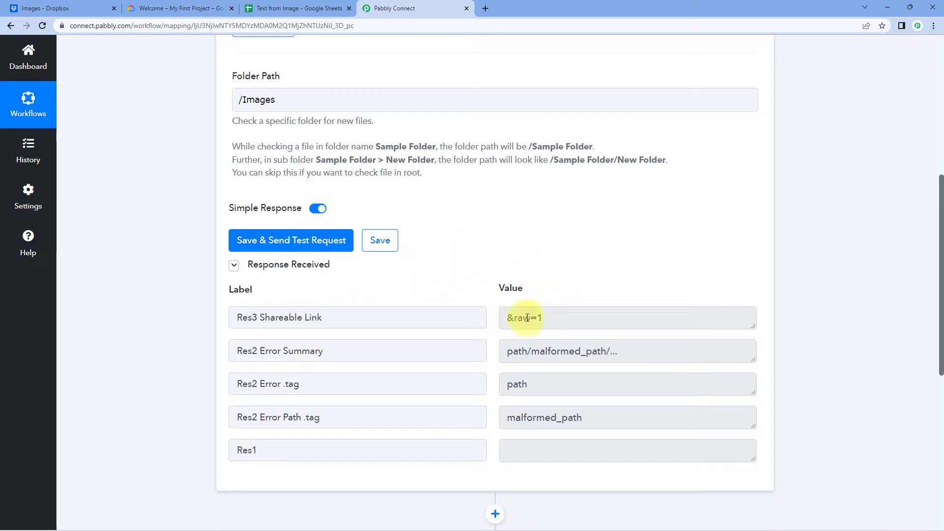
scroll(428, 261, "up", 2)
left_click(49, 8)
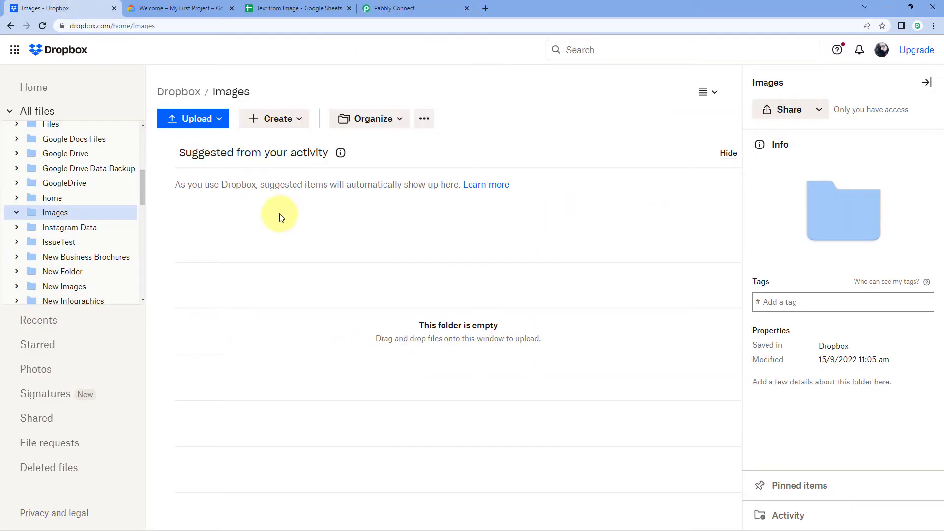
left_click(399, 8)
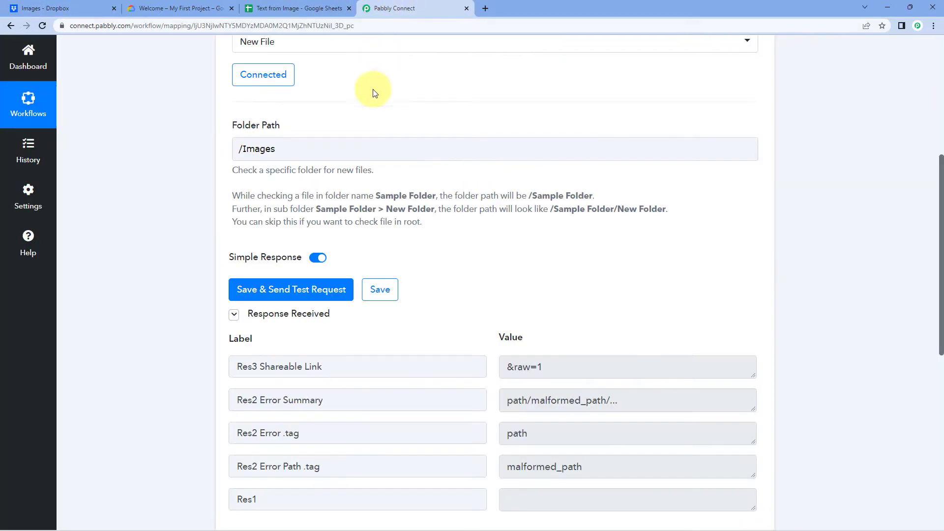
Step: Compare the Dropbox trigger's settings and test response in Pabbly Connect with the contents of the Images folder in Dropbox
left_click(88, 8)
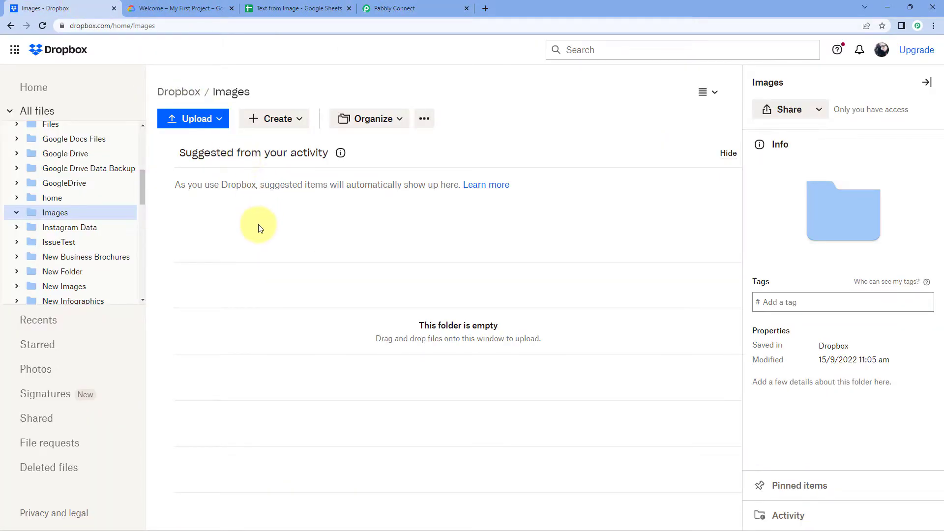
left_click(385, 6)
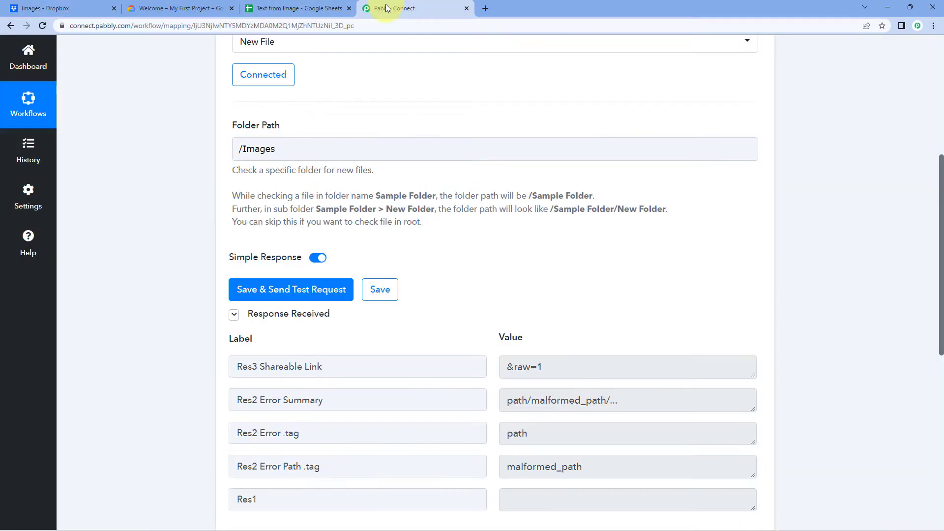
scroll(477, 212, "up", 3)
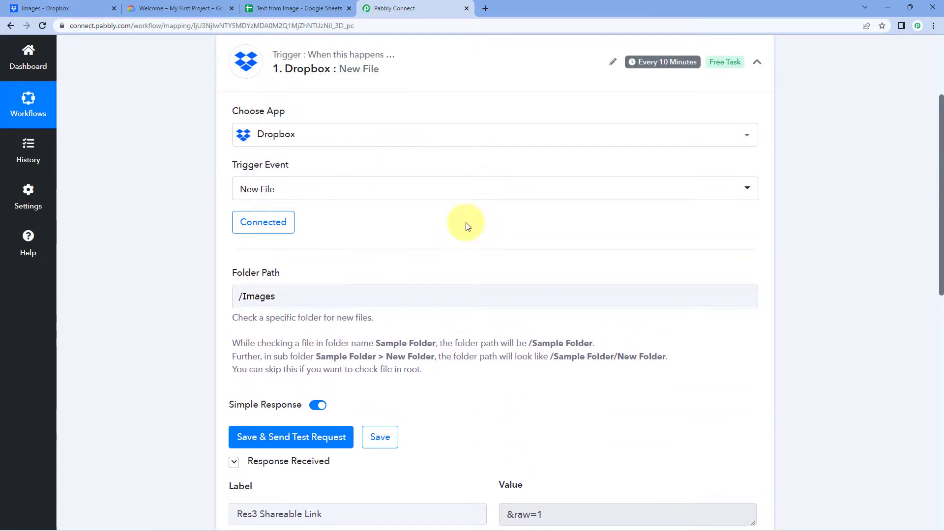
scroll(467, 226, "up", 1)
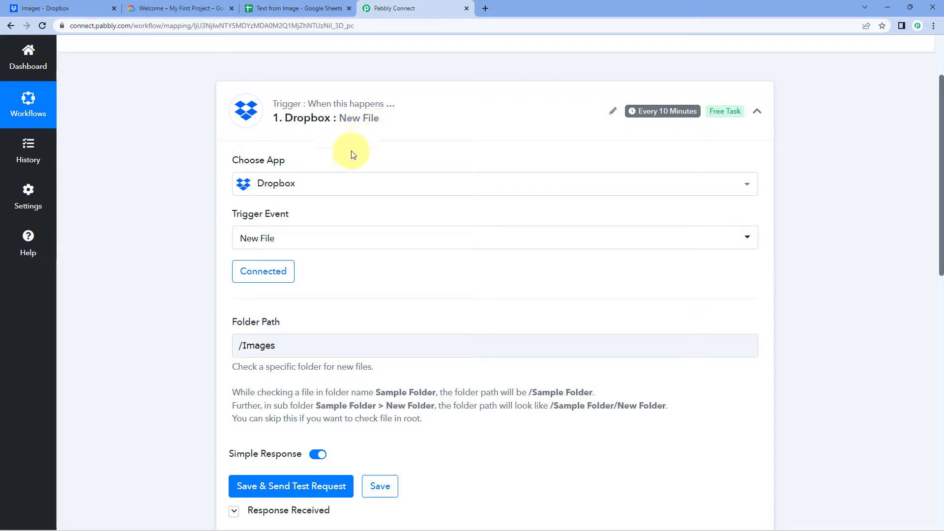
scroll(352, 155, "down", 1)
left_click(79, 8)
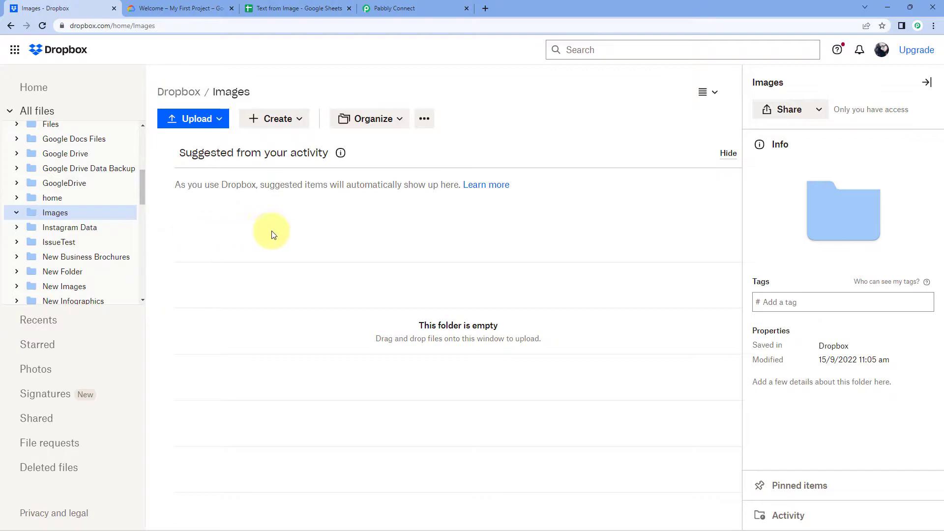
left_click(424, 7)
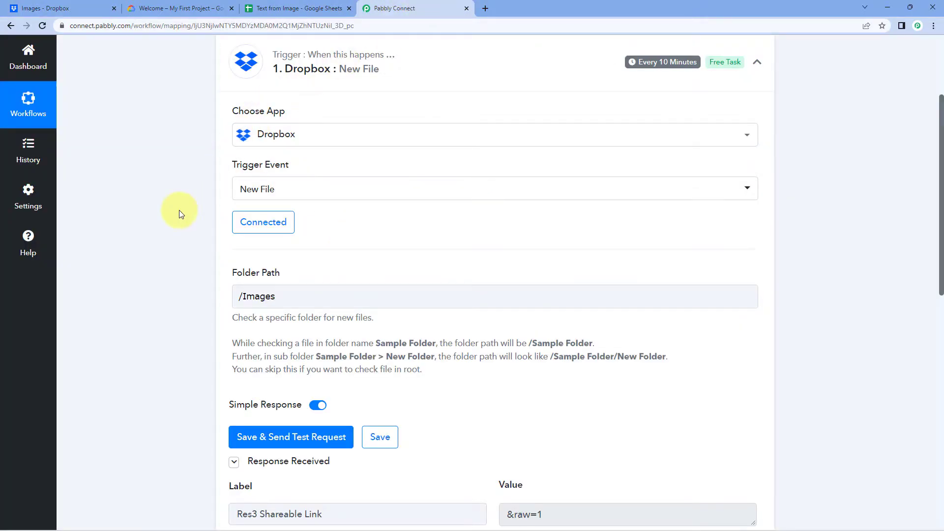
scroll(179, 211, "down", 3)
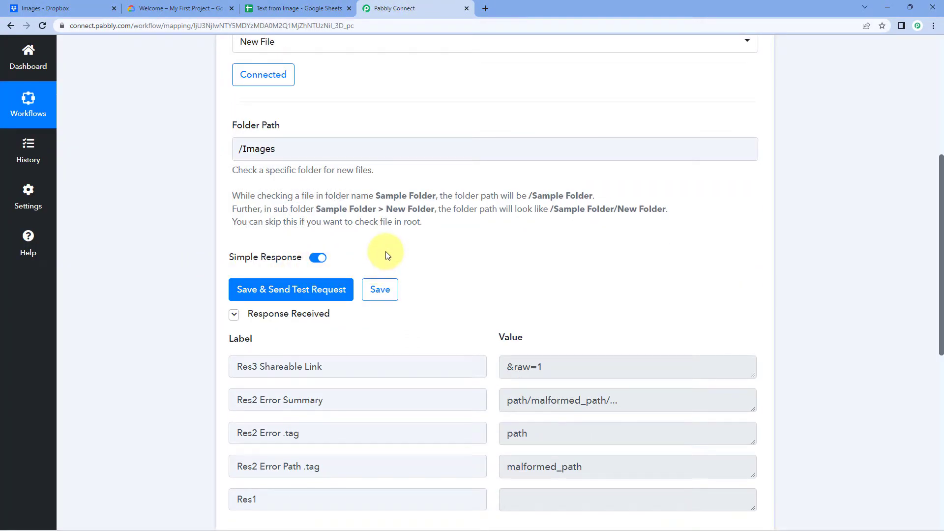
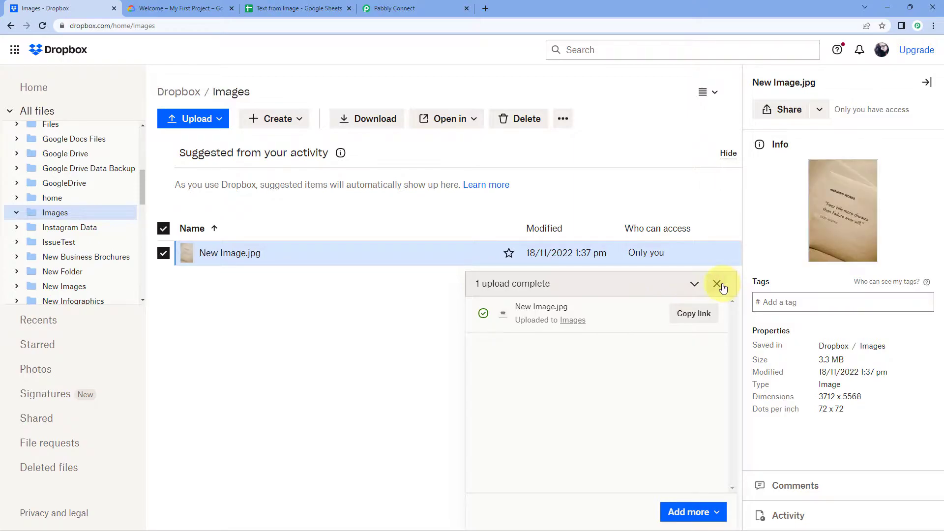
Step: Preview the uploaded New Image.jpg in Dropbox, and save the Dropbox trigger in Pabbly Connect with another test request
left_click(241, 254)
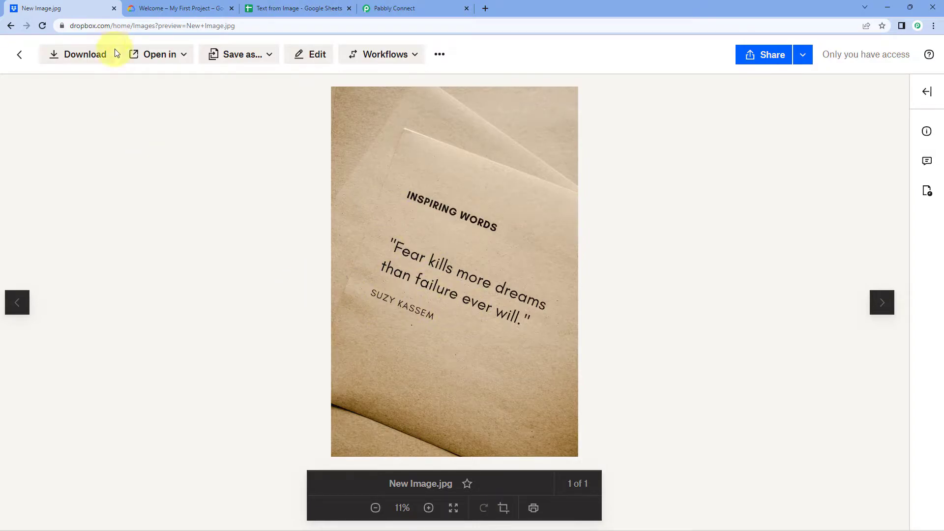
left_click(20, 54)
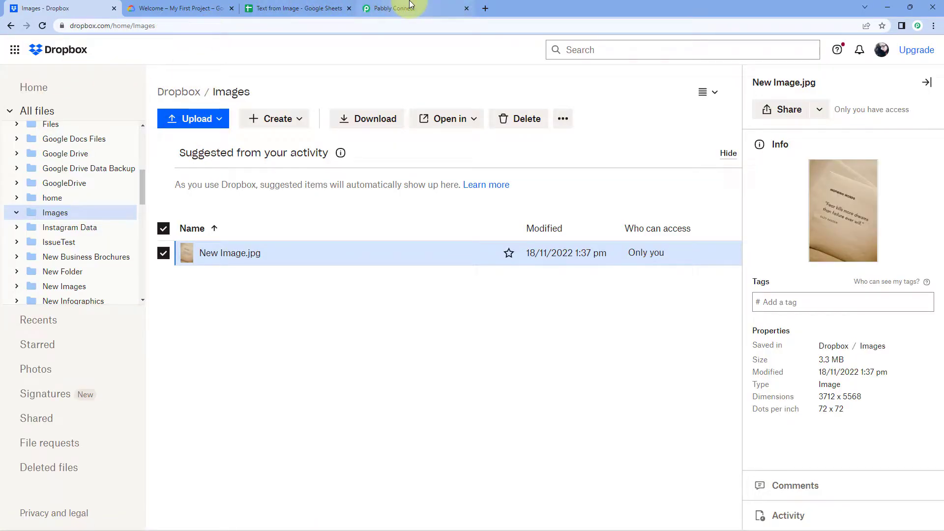
left_click(365, 7)
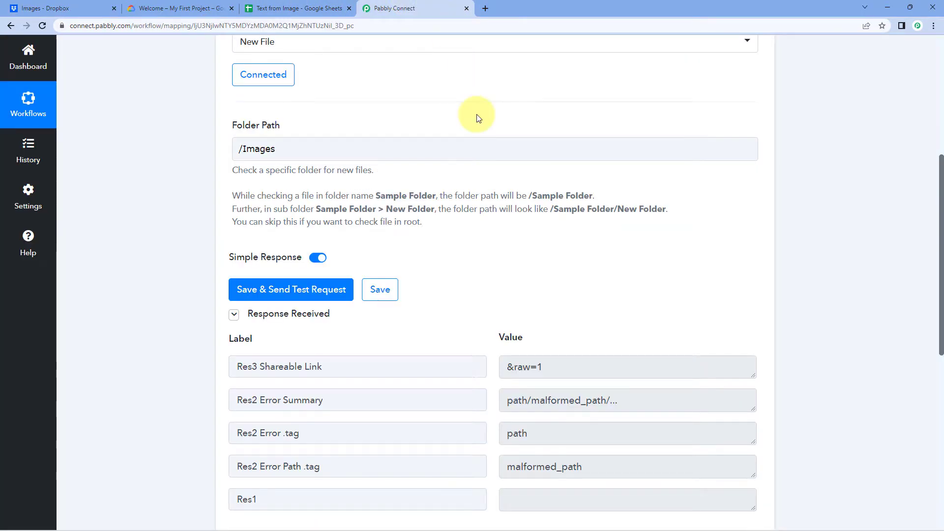
left_click(273, 290)
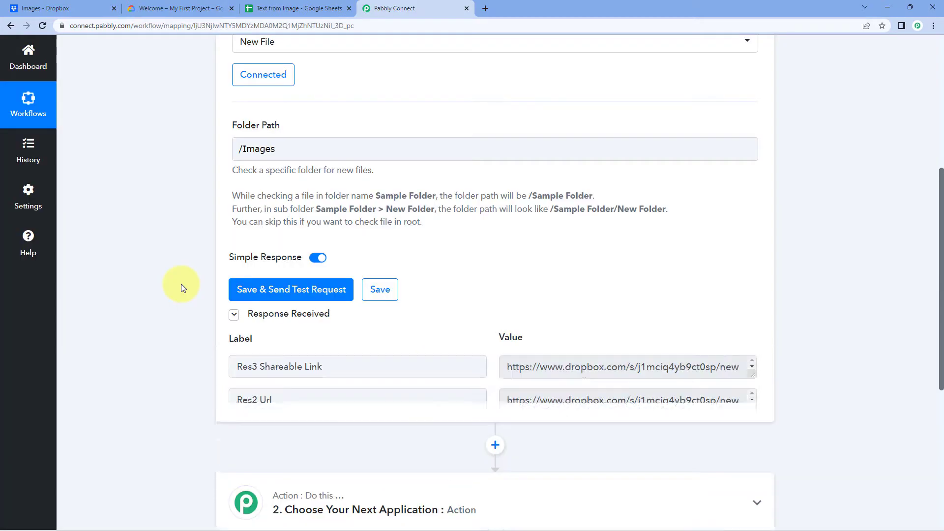
Step: Review the trigger's received response and enlarge the Res3 Shareable Link value to show the whole link
scroll(183, 283, "down", 1)
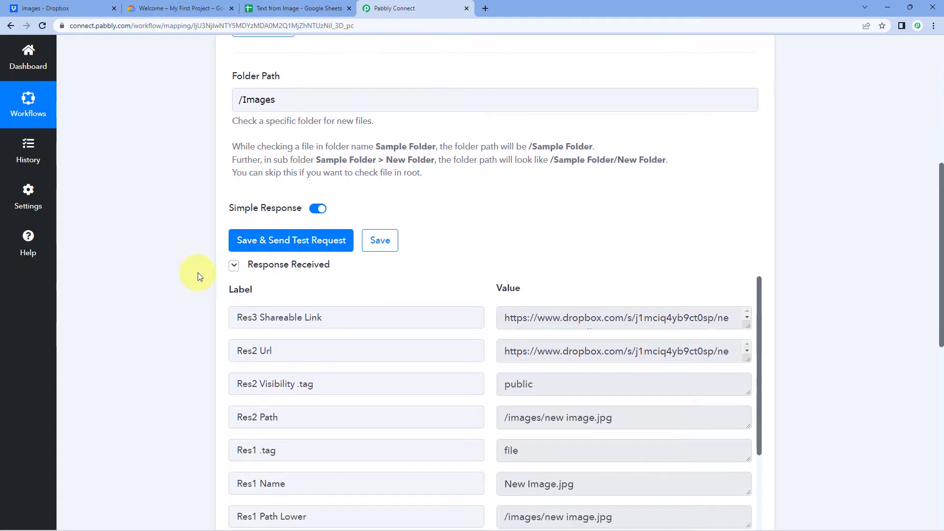
scroll(467, 214, "down", 2)
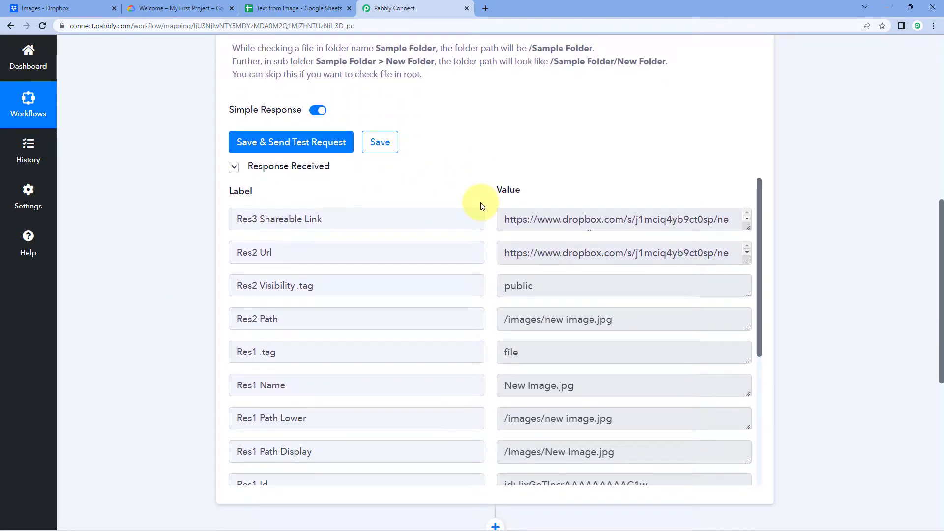
scroll(481, 205, "down", 1)
scroll(468, 148, "down", 1)
scroll(483, 152, "up", 1)
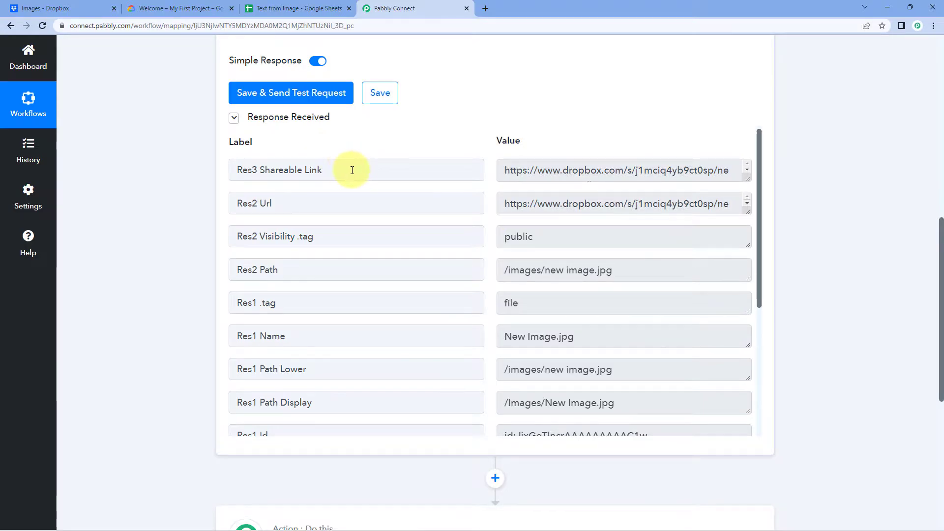
left_click_drag(747, 179, 747, 226)
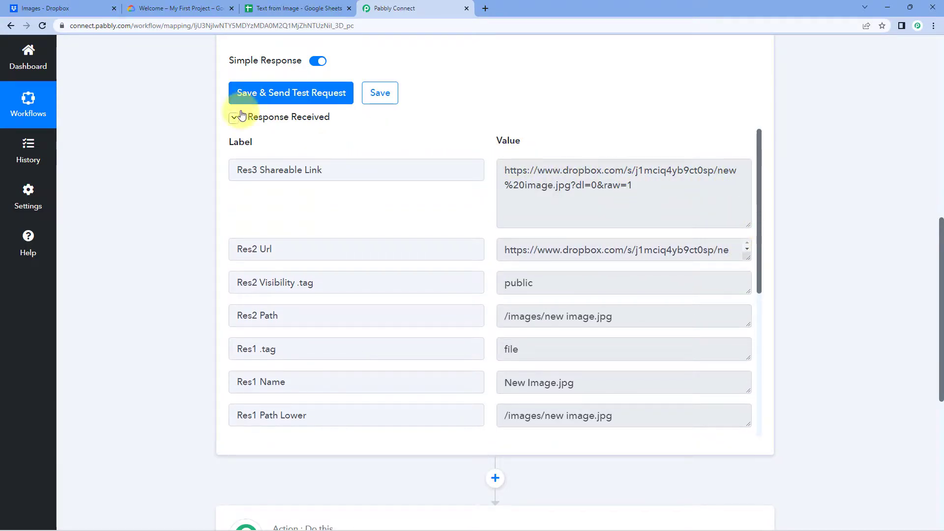
Step: Copy the Res3 Shareable Link value and open it in a new browser tab to check the image, closing that tab when done
left_click(39, 8)
left_click(421, 8)
left_click_drag(657, 207, 508, 169)
key("ctrl+c")
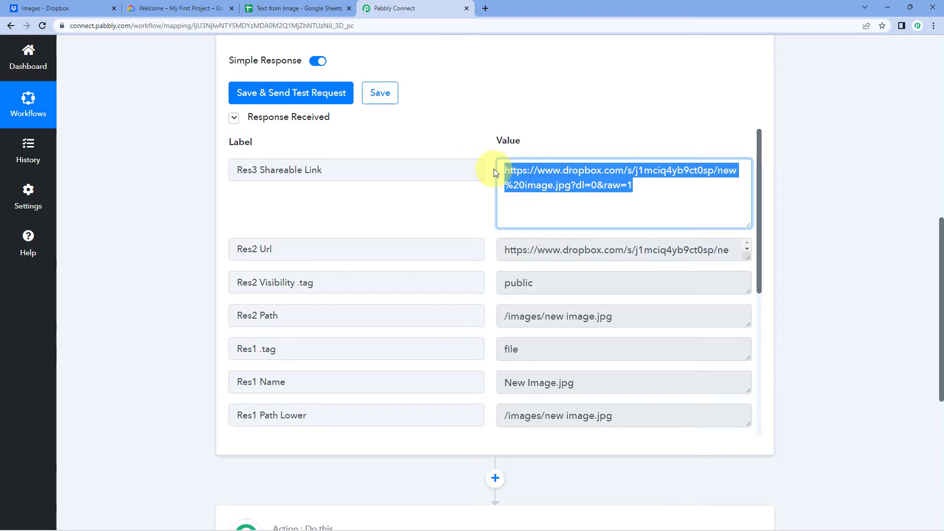
key("ctrl+t")
key("ctrl+v")
key("Return")
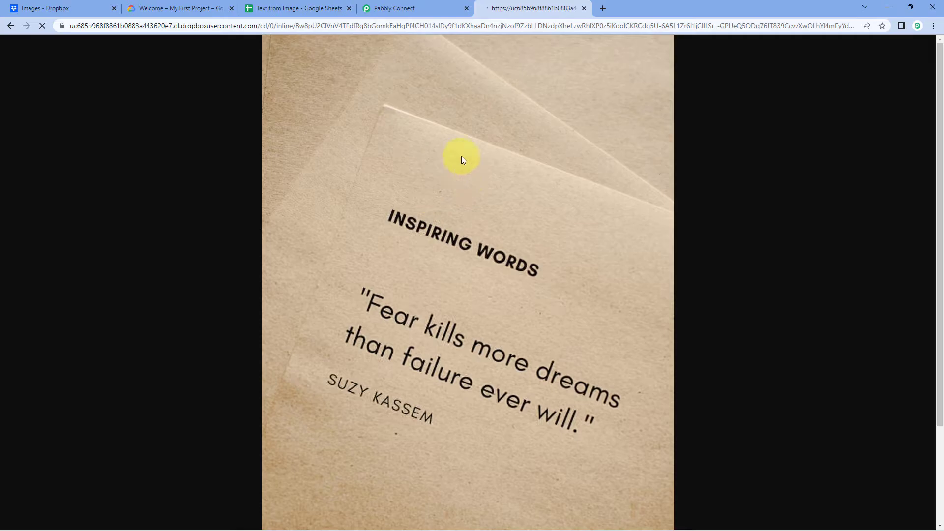
left_click(584, 10)
left_click(470, 210)
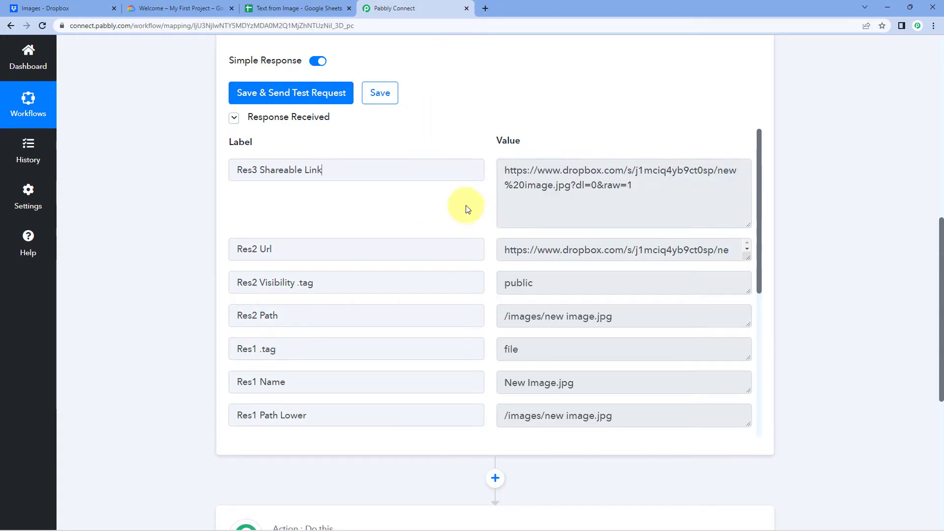
Step: Compare the Res1 Name value in the trigger response with the file name in Dropbox's Images folder
scroll(482, 245, "down", 1)
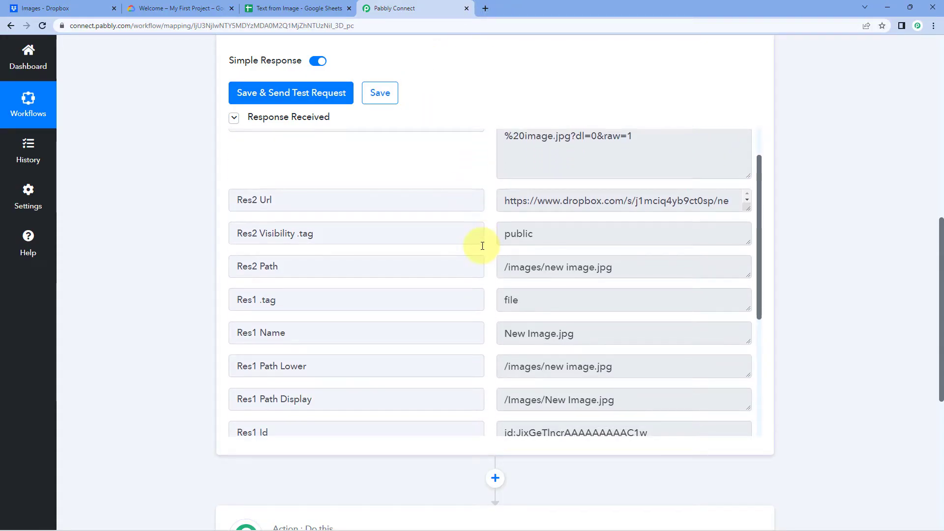
scroll(483, 246, "down", 1)
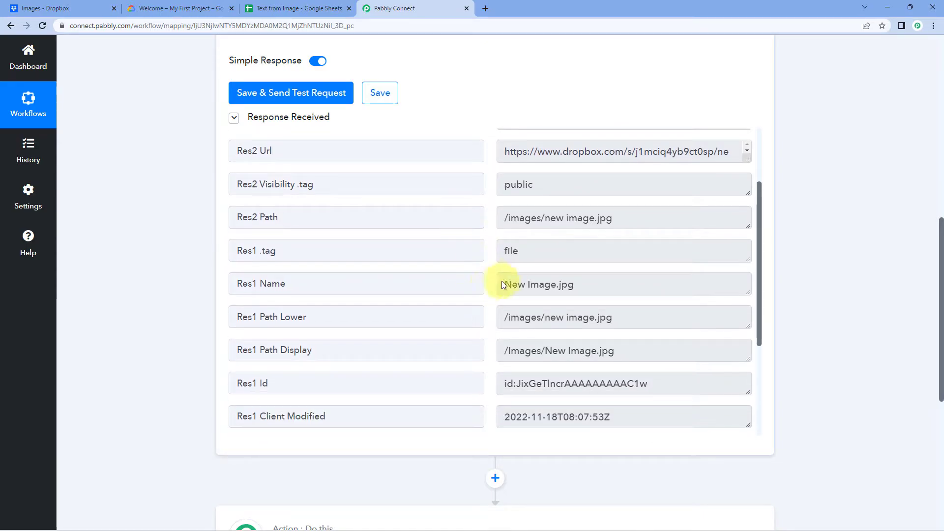
left_click(505, 283)
left_click_drag(501, 283, 614, 285)
left_click(614, 285)
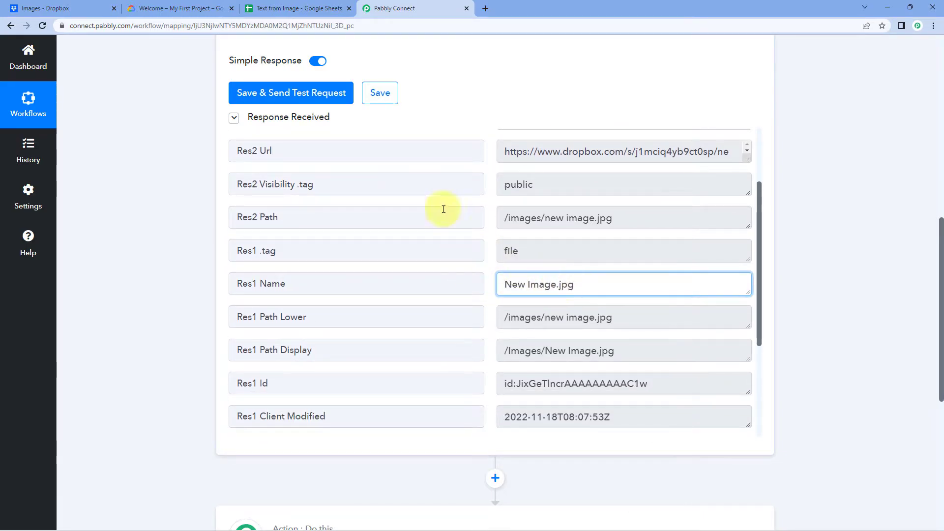
left_click(98, 6)
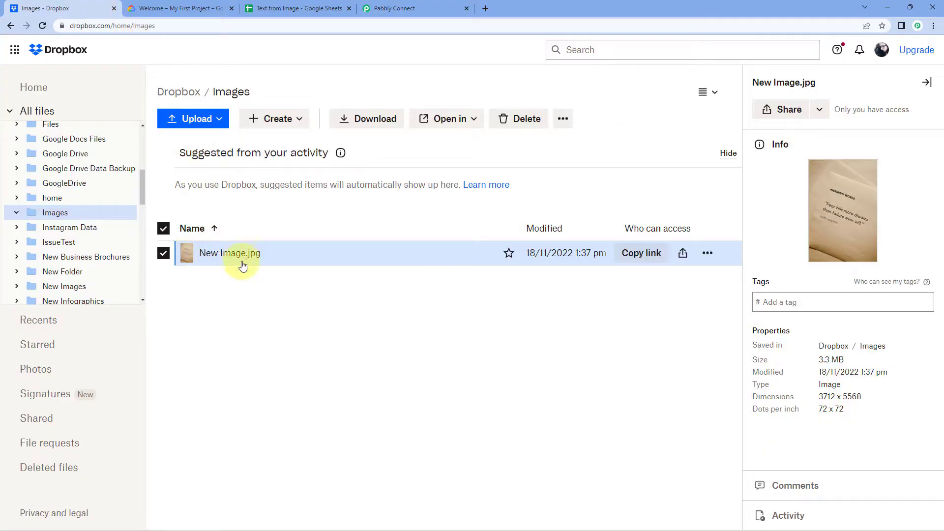
left_click(231, 281)
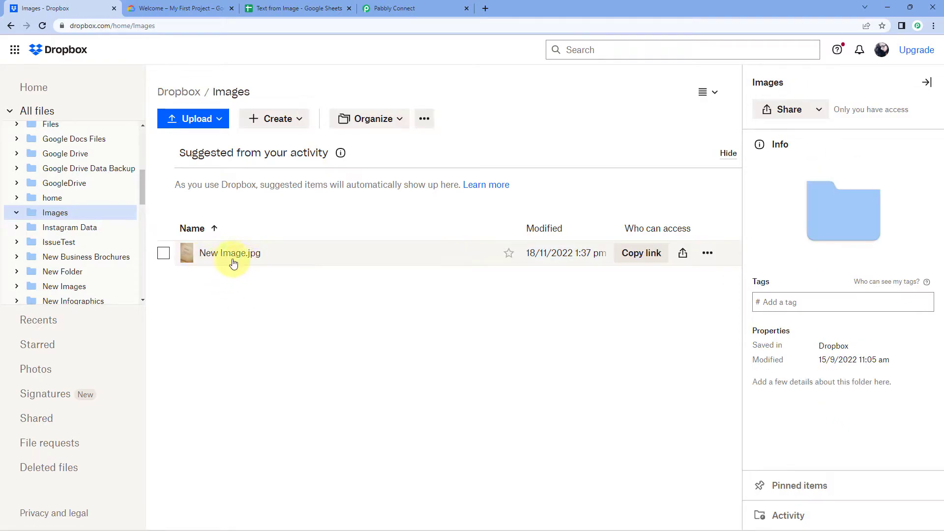
left_click(437, 6)
left_click(492, 308)
Step: Examine the remaining response fields, including the image path, modified dates and size, and recheck the Res3 Shareable Link value
scroll(523, 311, "down", 1)
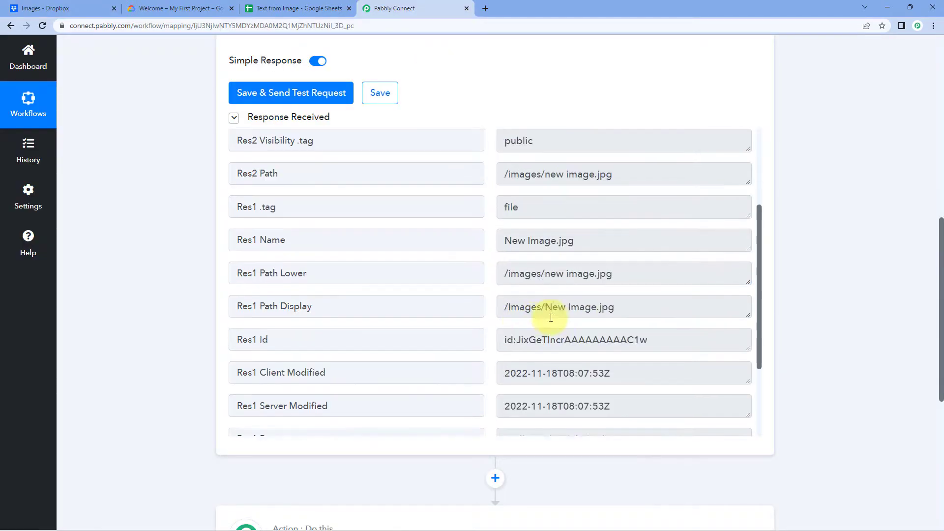
left_click_drag(626, 270, 497, 278)
left_click(489, 277)
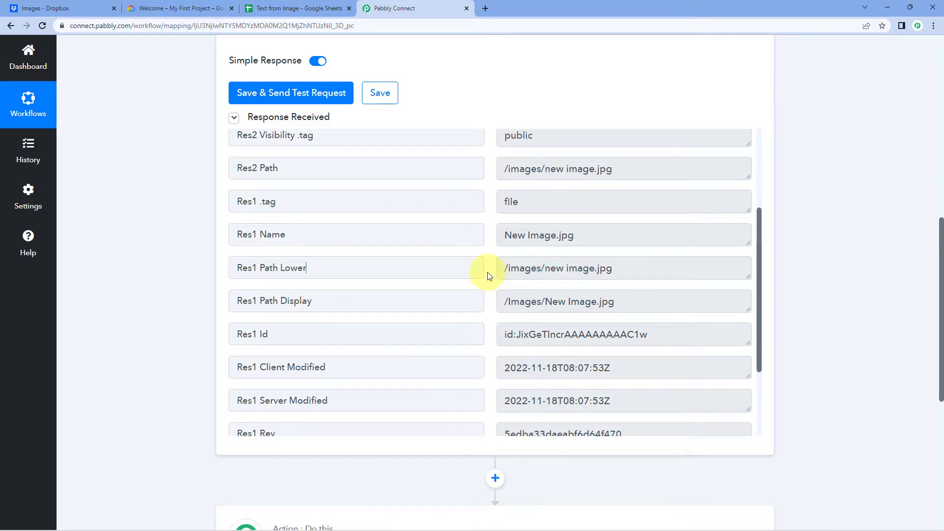
scroll(489, 276, "down", 3)
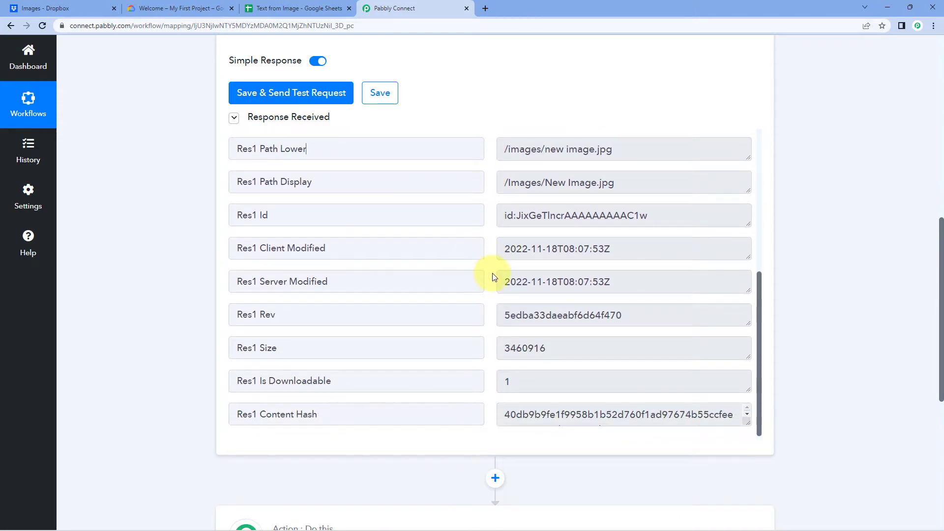
scroll(494, 277, "down", 1)
scroll(488, 358, "up", 1)
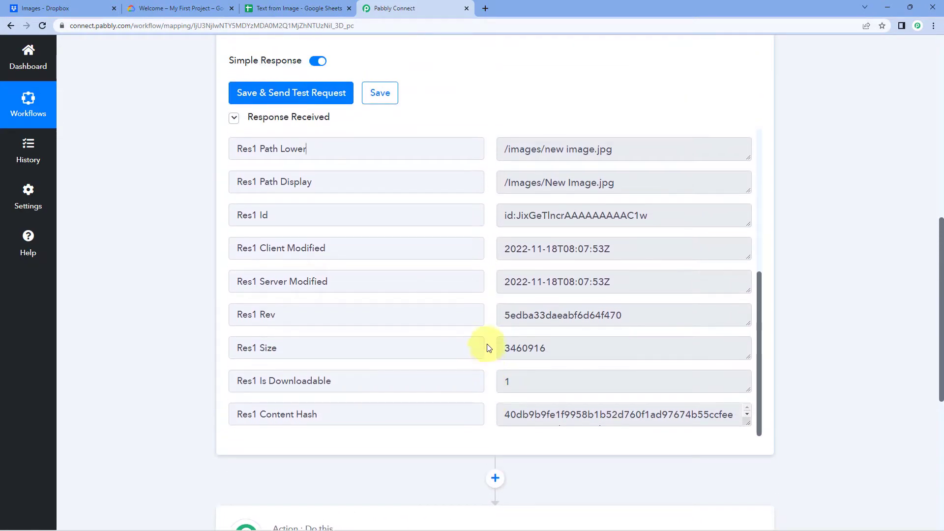
scroll(491, 300, "up", 5)
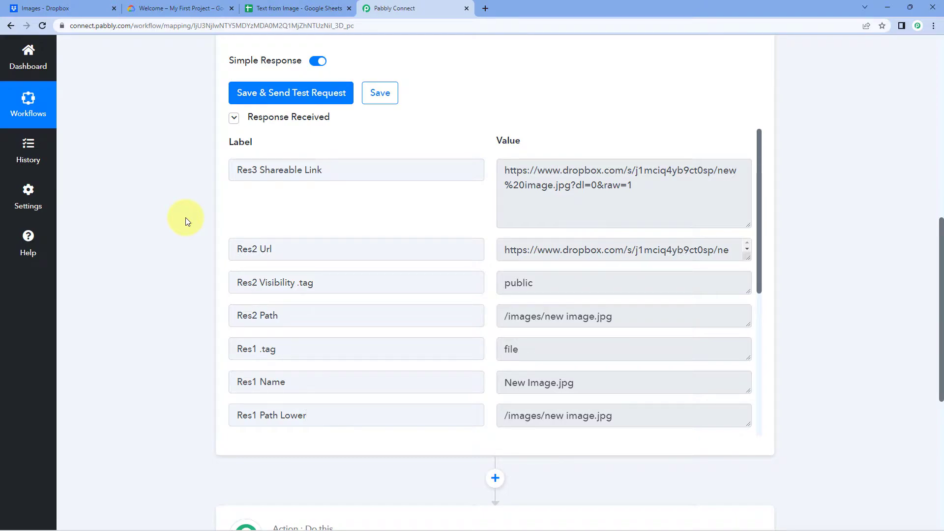
left_click_drag(634, 185, 499, 174)
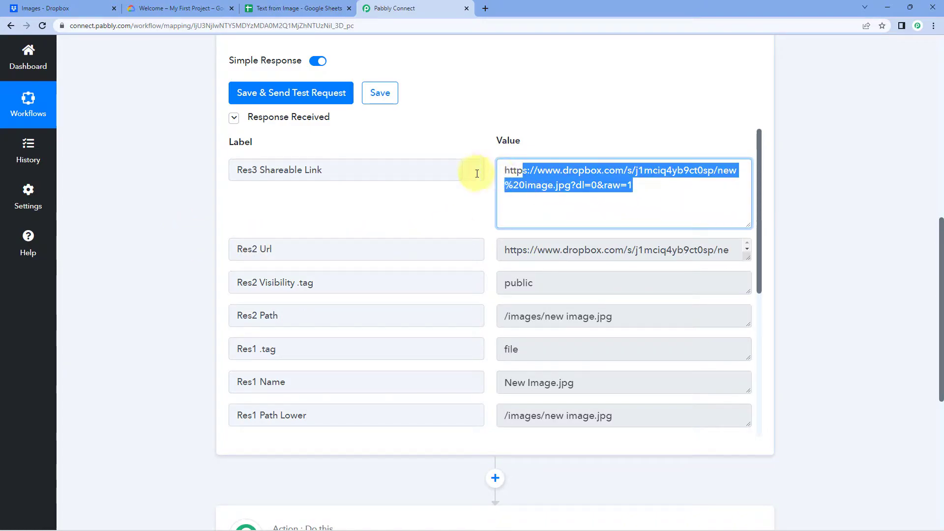
left_click(506, 126)
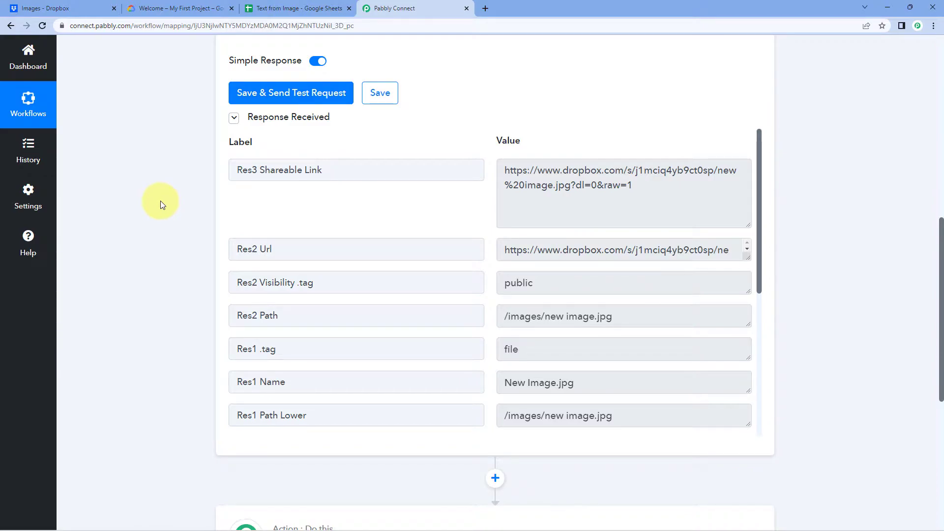
Step: Search the second step's app list for "Google Clo" and choose Google Cloud Vision as the action application
scroll(165, 199, "down", 7)
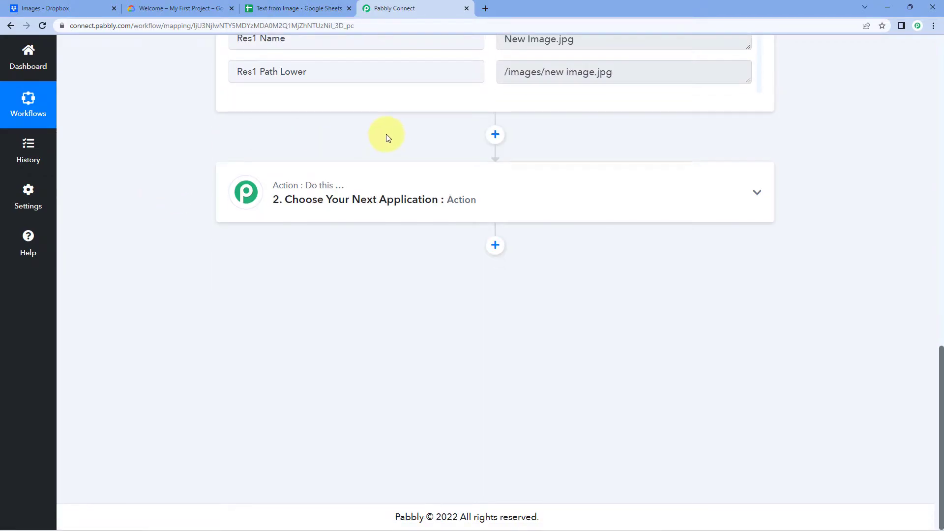
left_click(505, 200)
scroll(173, 204, "down", 1)
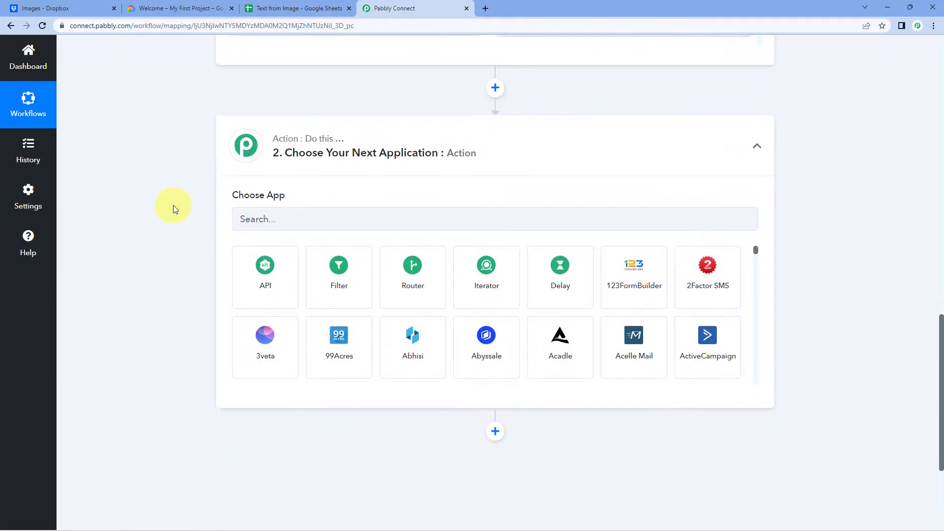
left_click(292, 210)
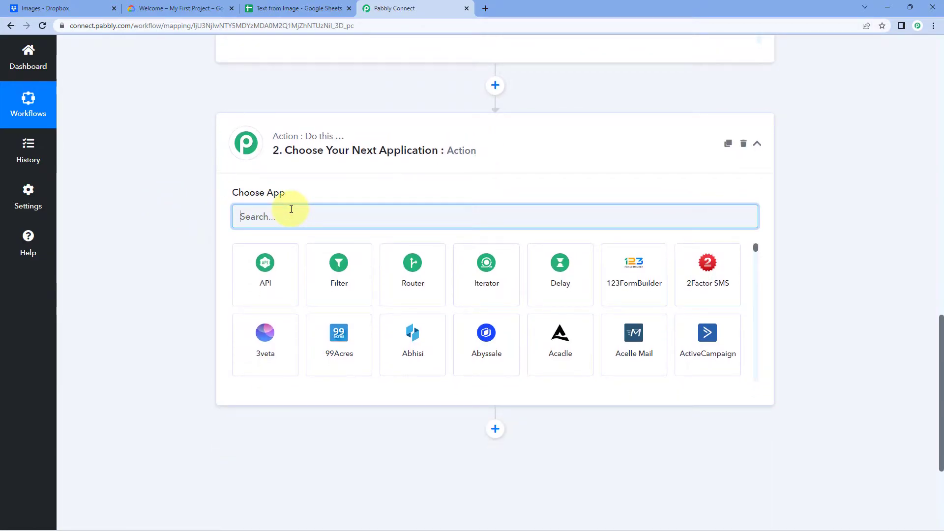
type("Google")
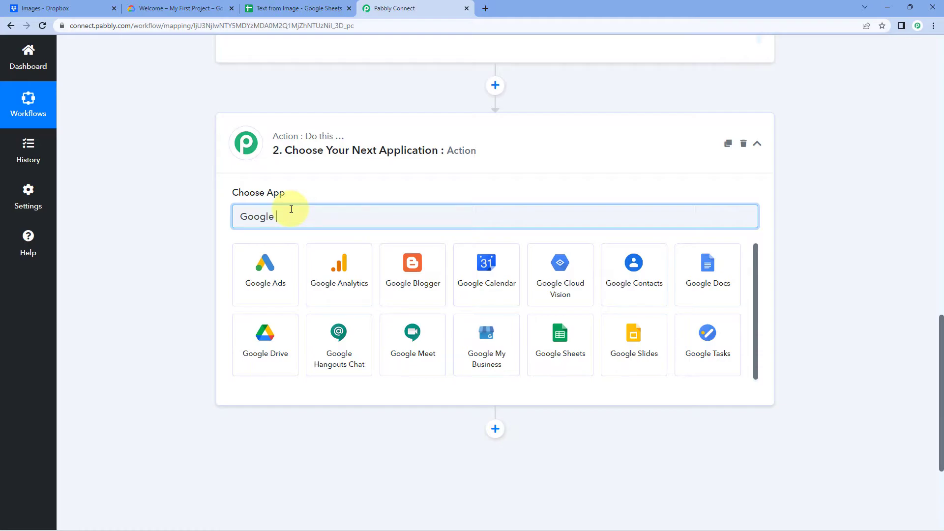
type(" Clo")
left_click(278, 262)
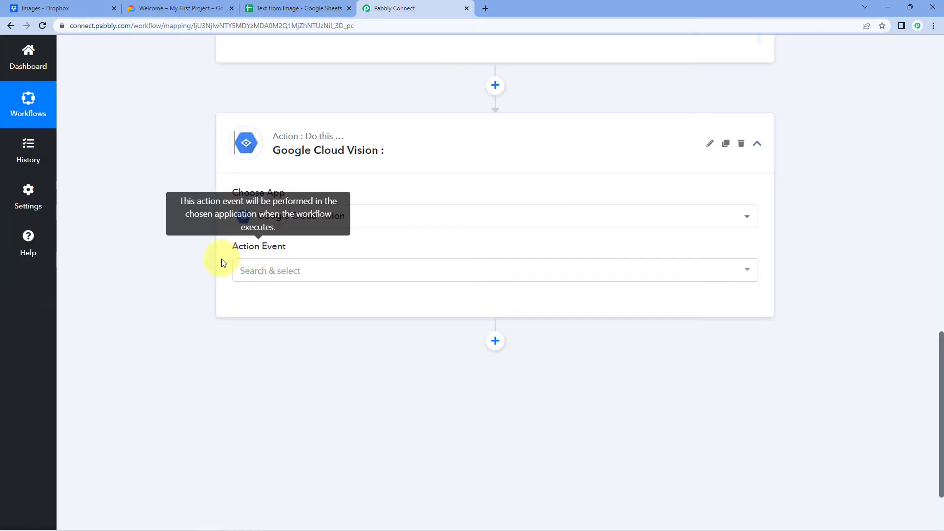
Step: Set the Google Cloud Vision action event to Detect Text In Images and open its connection settings
left_click(238, 270)
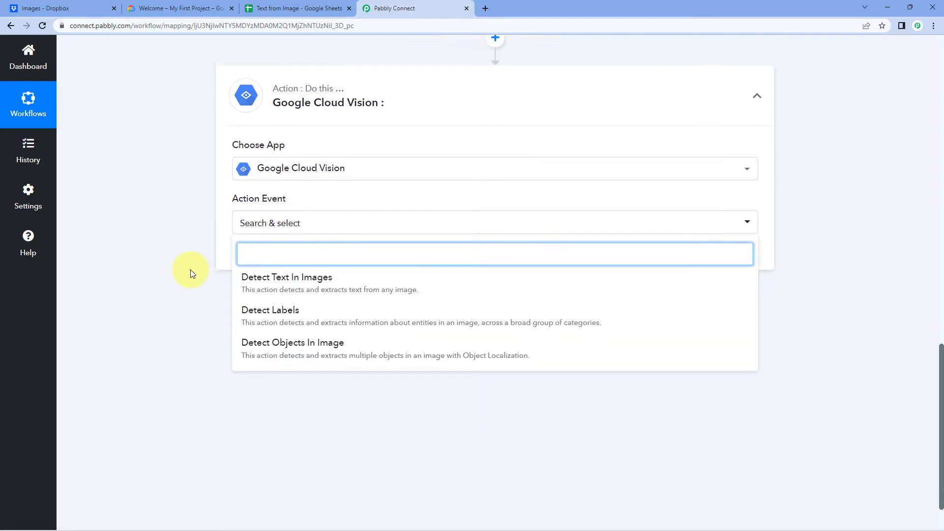
scroll(191, 273, "down", 2)
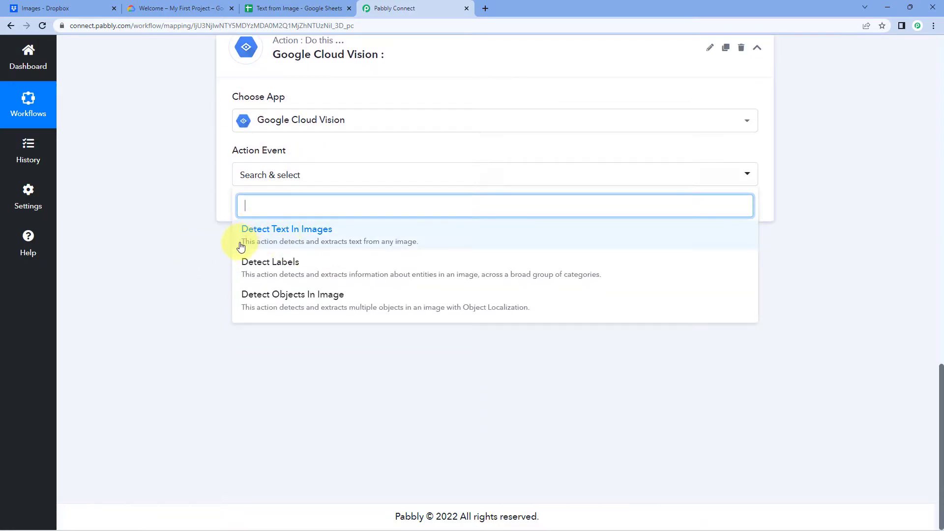
left_click(343, 240)
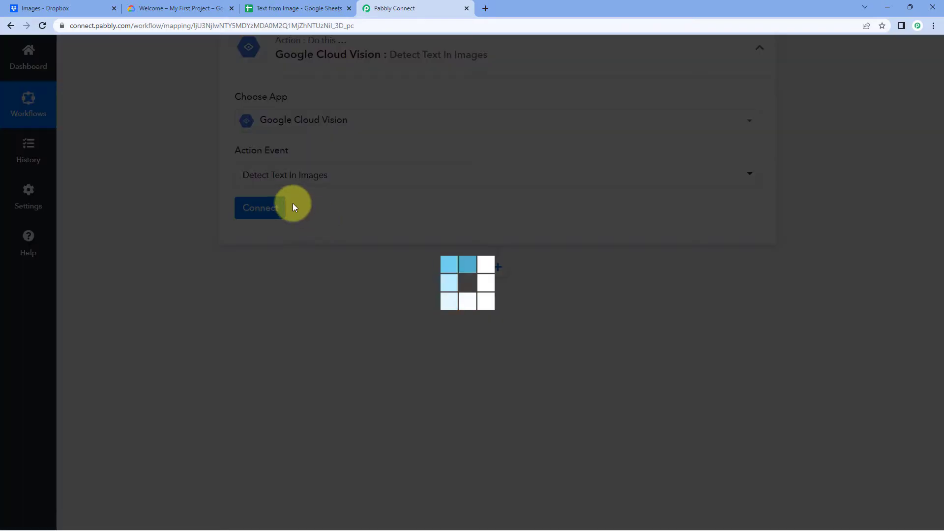
left_click(256, 217)
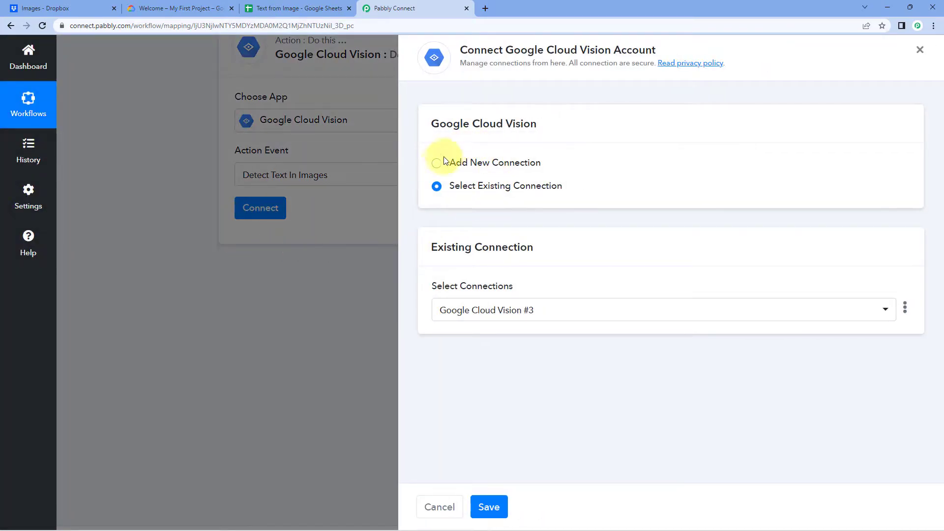
Step: Choose to add a new connection and open the documentation on creating a Google Cloud Vision API key, accepting the site's cookies
left_click(475, 156)
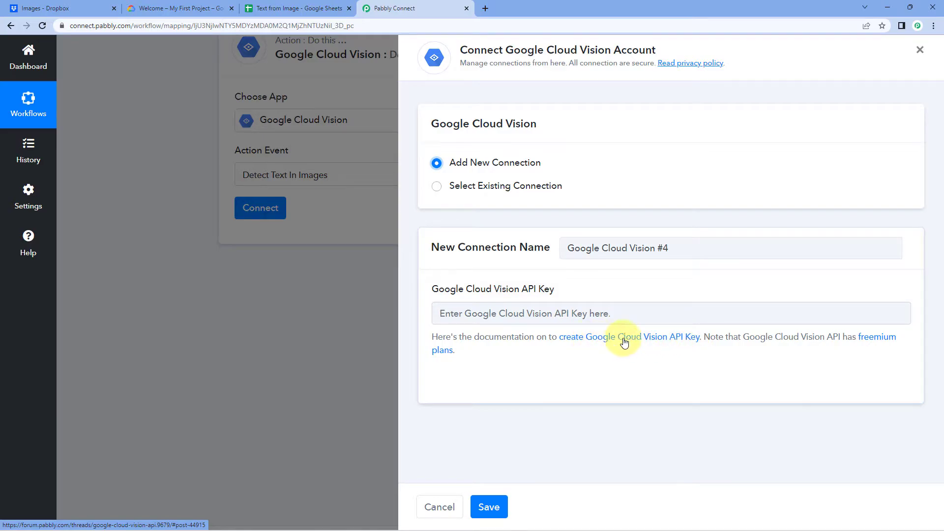
left_click(642, 340)
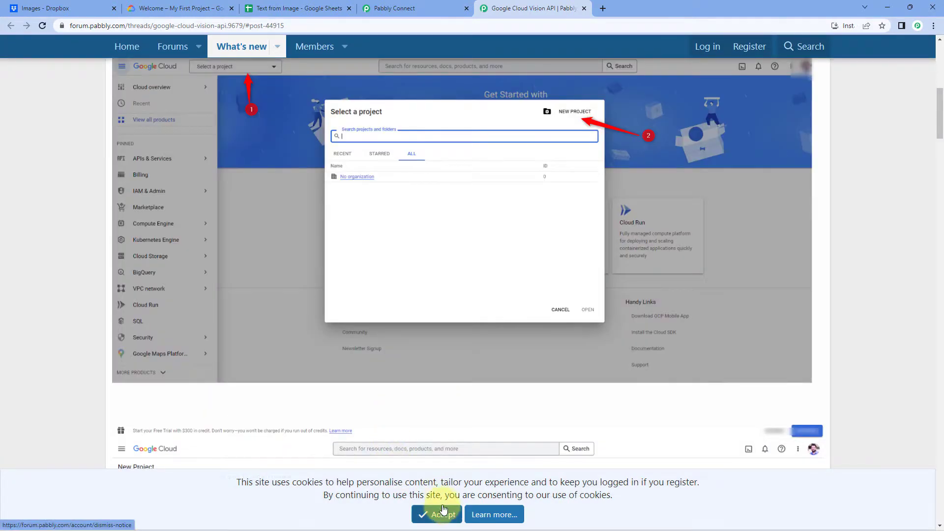
left_click(439, 513)
Step: Read through the API key guide, from creating a project and enabling APIs to creating the key and enabling billing
scroll(160, 322, "up", 2)
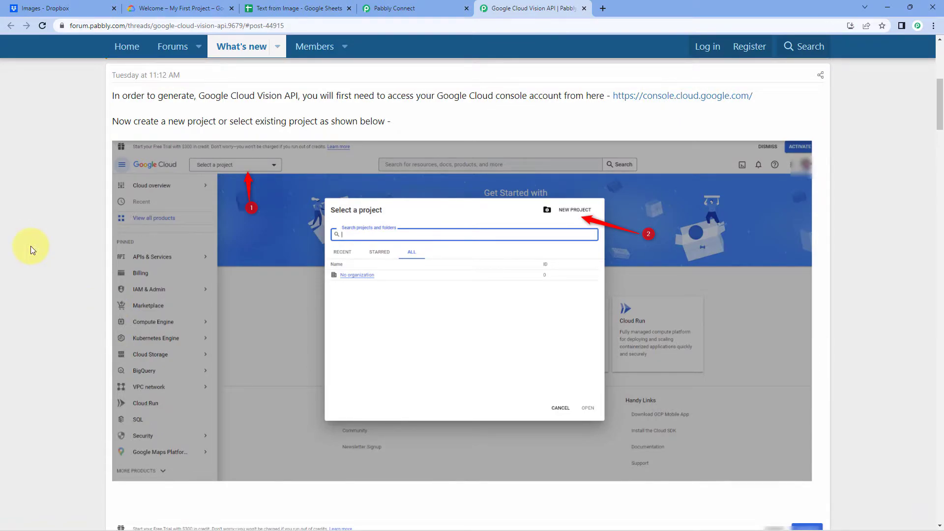
scroll(35, 231, "down", 2)
scroll(170, 123, "up", 2)
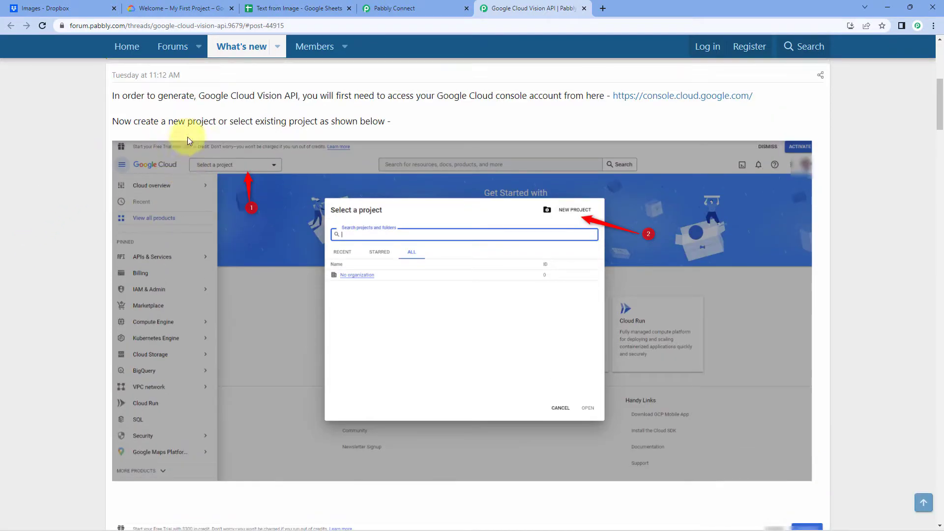
scroll(331, 183, "down", 1)
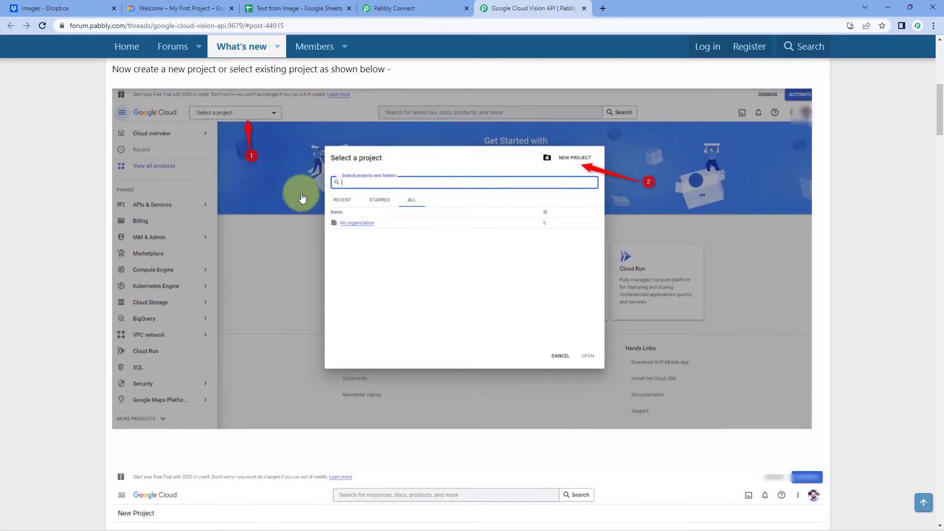
scroll(315, 172, "down", 10)
scroll(310, 171, "down", 4)
scroll(383, 191, "down", 2)
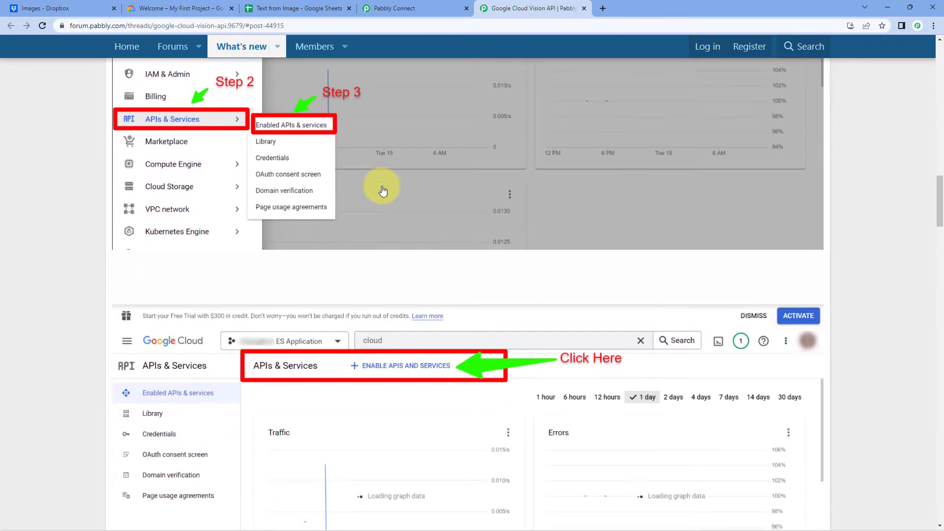
scroll(383, 190, "down", 6)
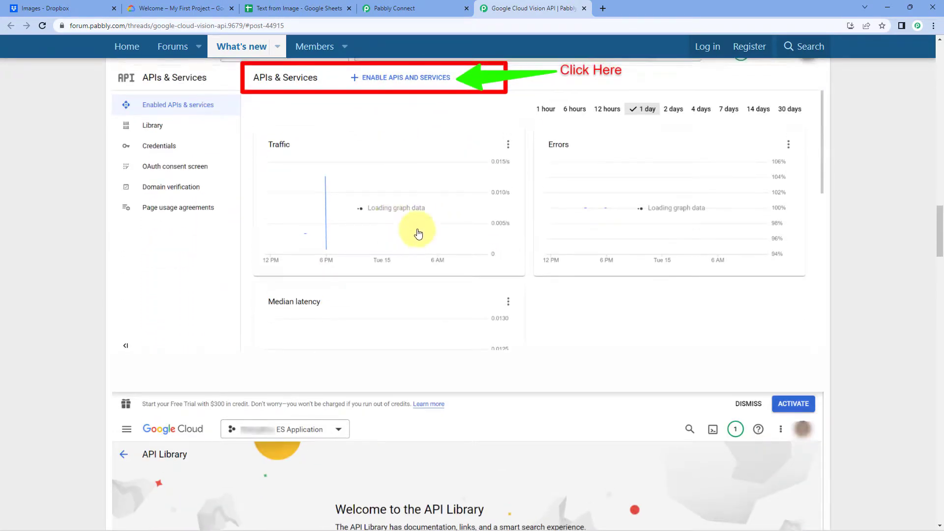
scroll(418, 233, "down", 13)
scroll(320, 244, "down", 9)
scroll(329, 232, "down", 15)
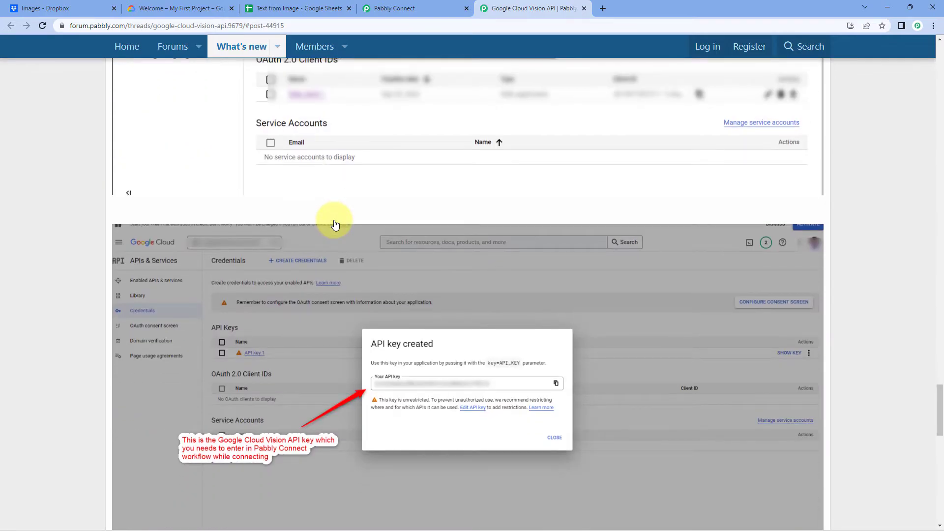
scroll(336, 224, "up", 3)
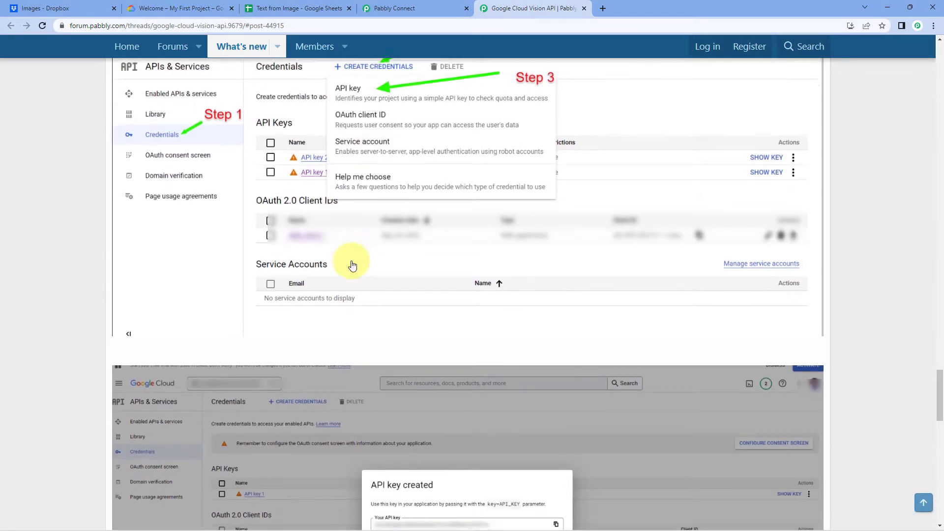
scroll(354, 259, "down", 6)
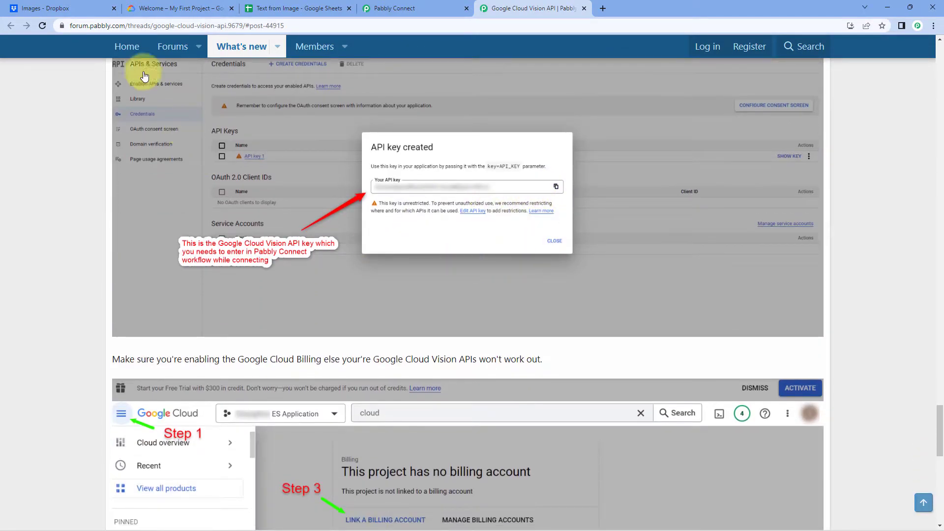
Step: Return to the workflow, select the existing connection Google Cloud Vision #3 and save it for the action
left_click(394, 6)
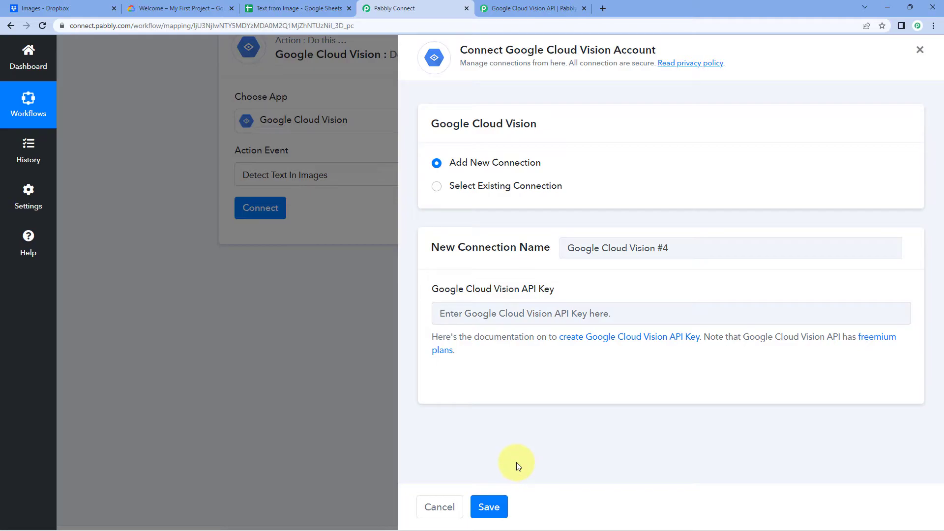
left_click(436, 189)
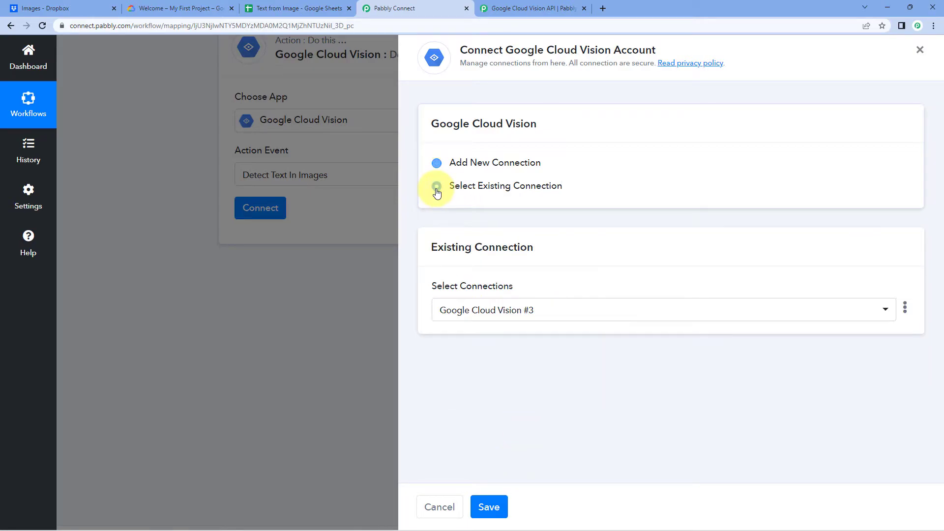
left_click(488, 505)
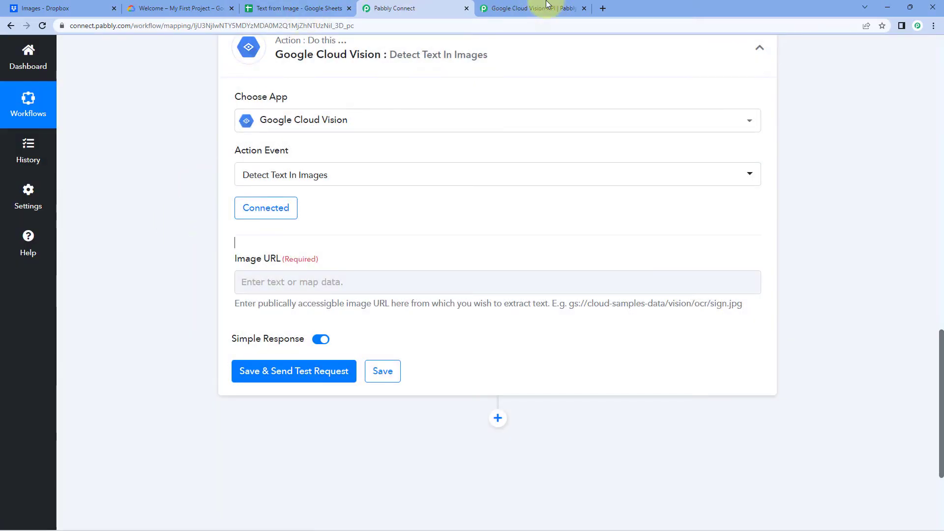
Step: Recheck the guide's API key and Google Cloud Billing instructions, and return to the workflow
left_click(547, 5)
scroll(419, 234, "down", 5)
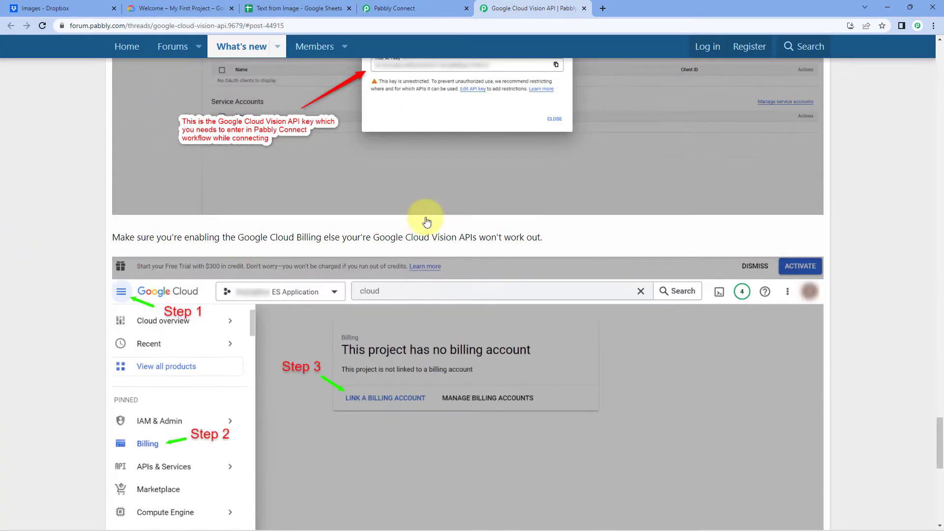
scroll(413, 241, "up", 10)
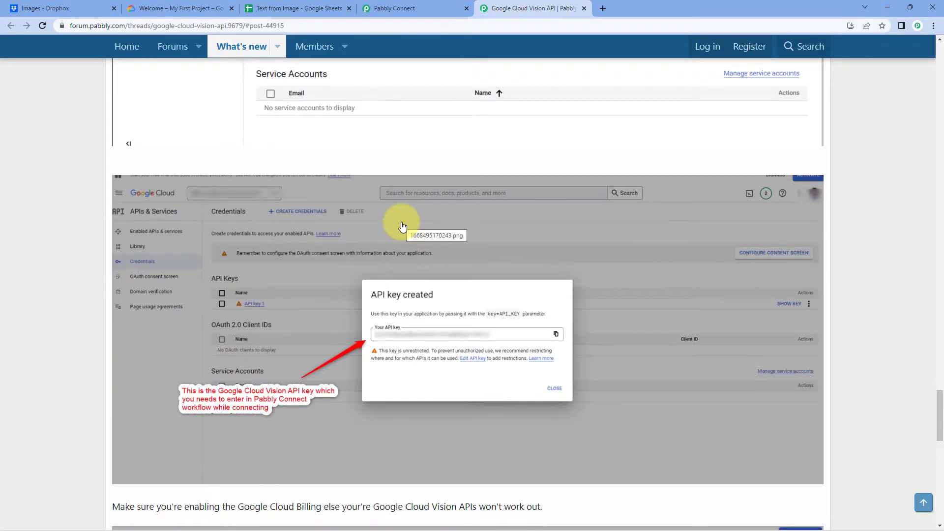
left_click(396, 8)
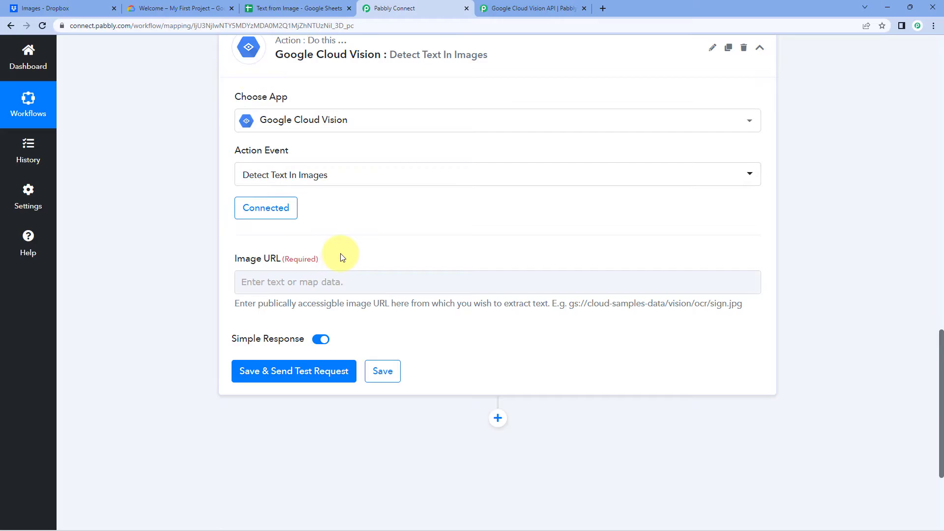
Step: Review the Res3 Shareable Link value in the Dropbox trigger's response as the source for the image URL
scroll(343, 257, "up", 12)
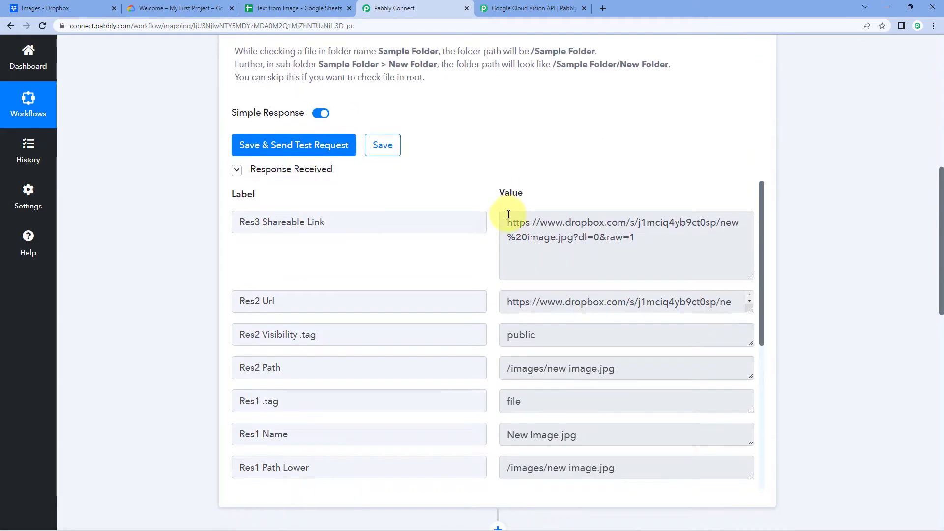
left_click_drag(508, 222, 488, 202)
left_click(648, 243)
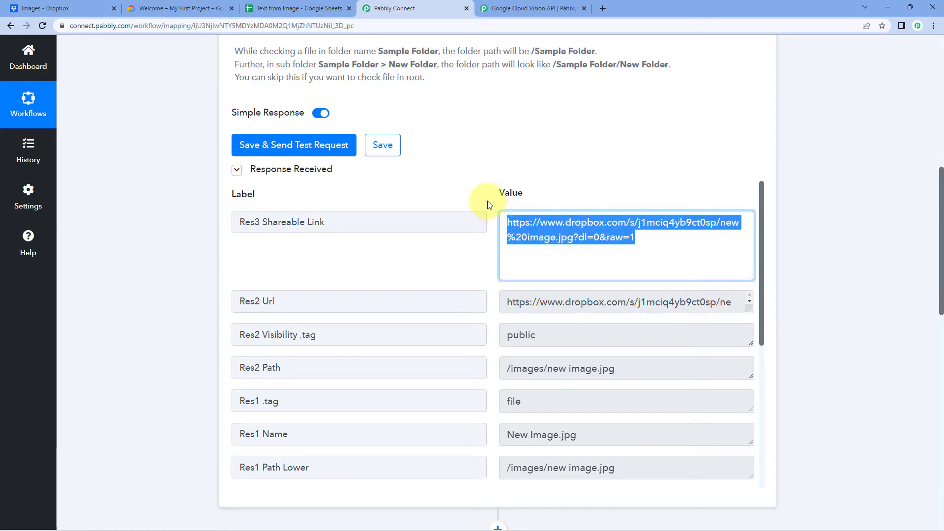
left_click(488, 203)
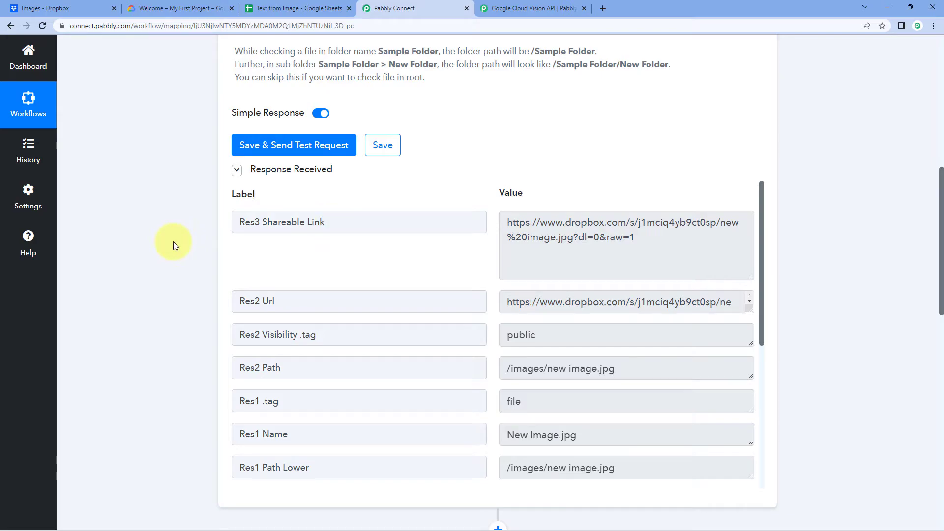
Step: Map the Image URL of the Google Cloud Vision action to Res3 Shareable Link from the Dropbox: New File step
scroll(173, 241, "down", 12)
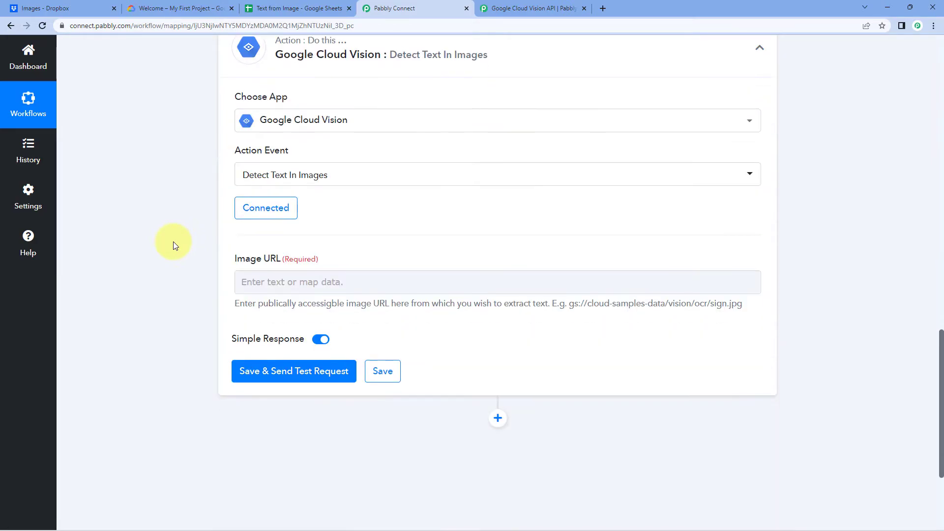
left_click(280, 182)
left_click(221, 176)
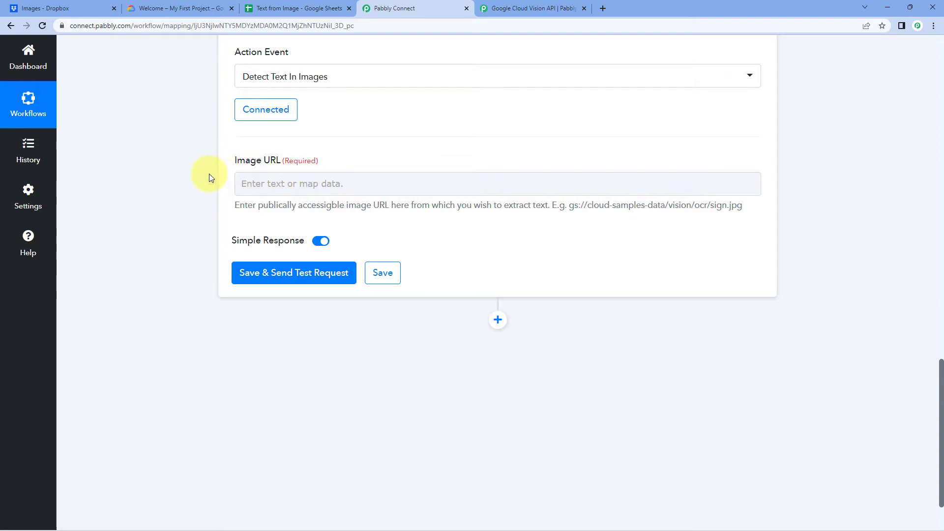
scroll(352, 137, "down", 1)
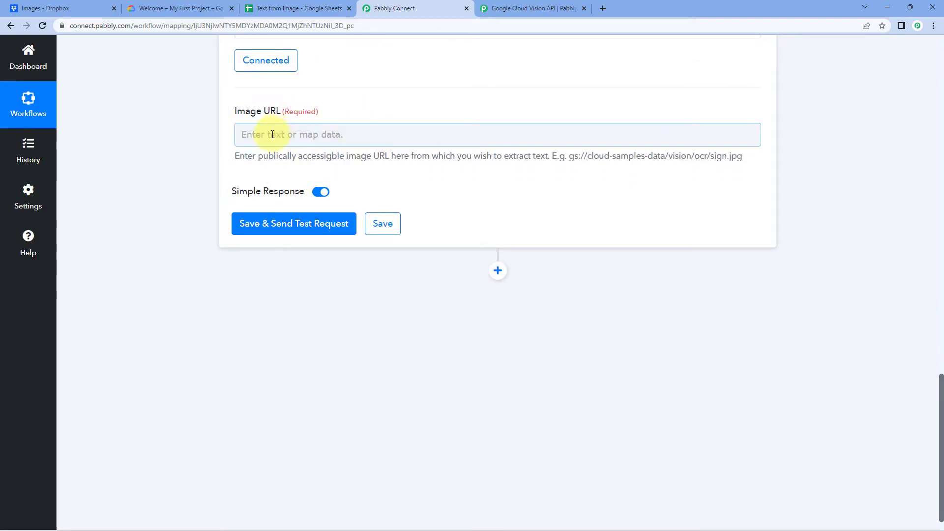
left_click(302, 133)
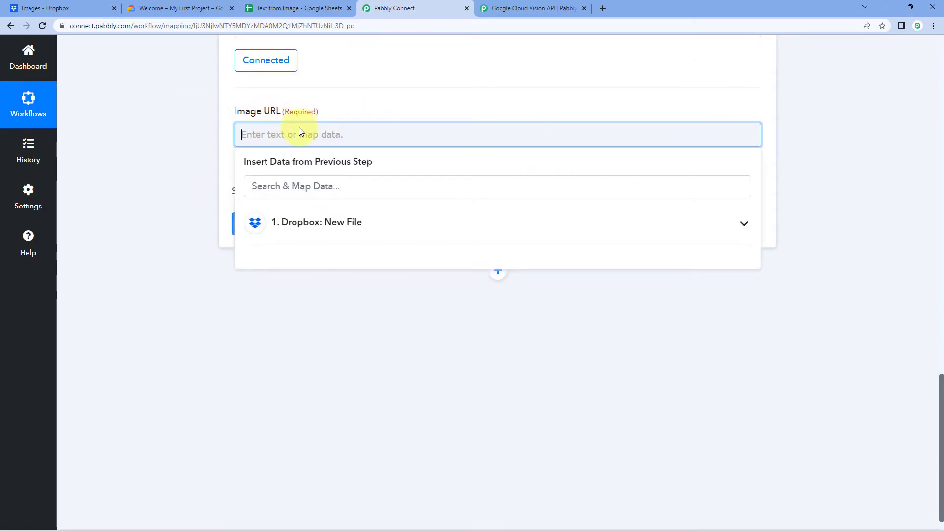
left_click(402, 224)
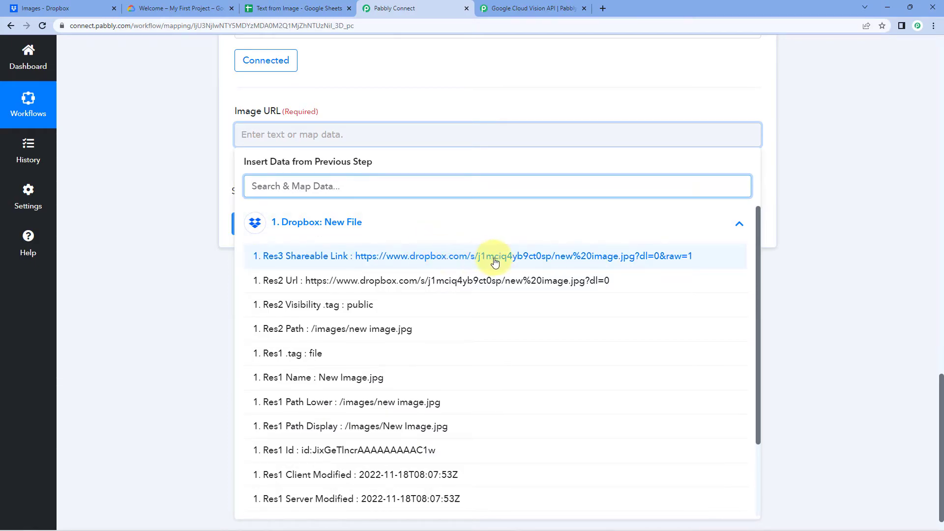
scroll(389, 278, "down", 1)
scroll(391, 281, "up", 1)
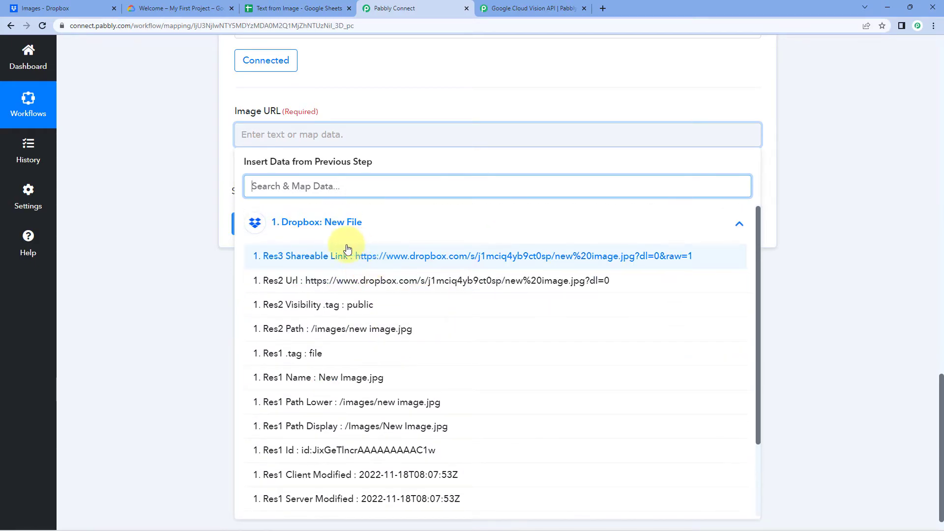
left_click(343, 257)
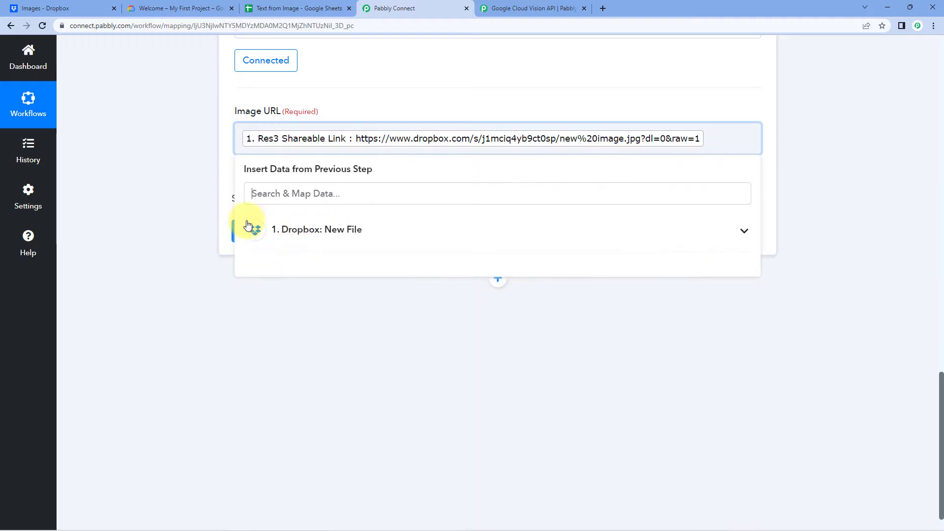
Step: Save the Google Cloud Vision action and send a test request to get the detected text response
left_click(196, 171)
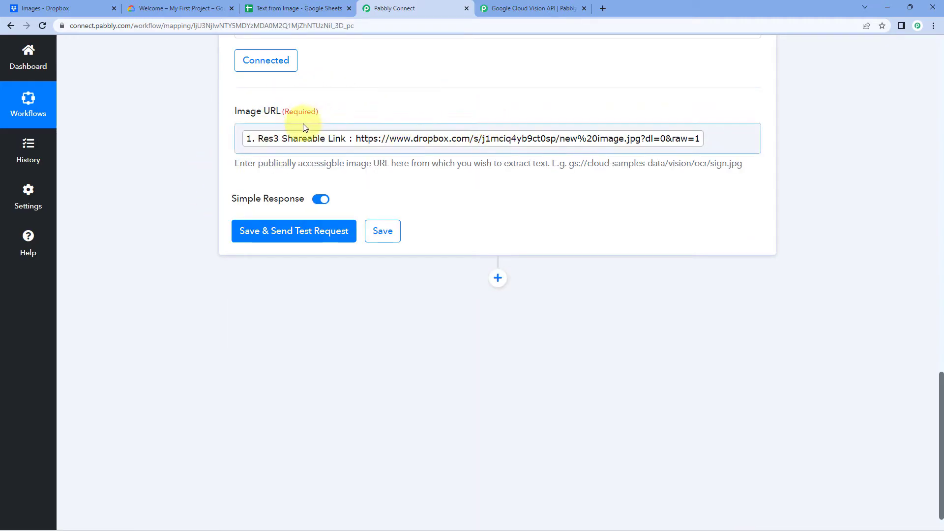
scroll(412, 122, "up", 1)
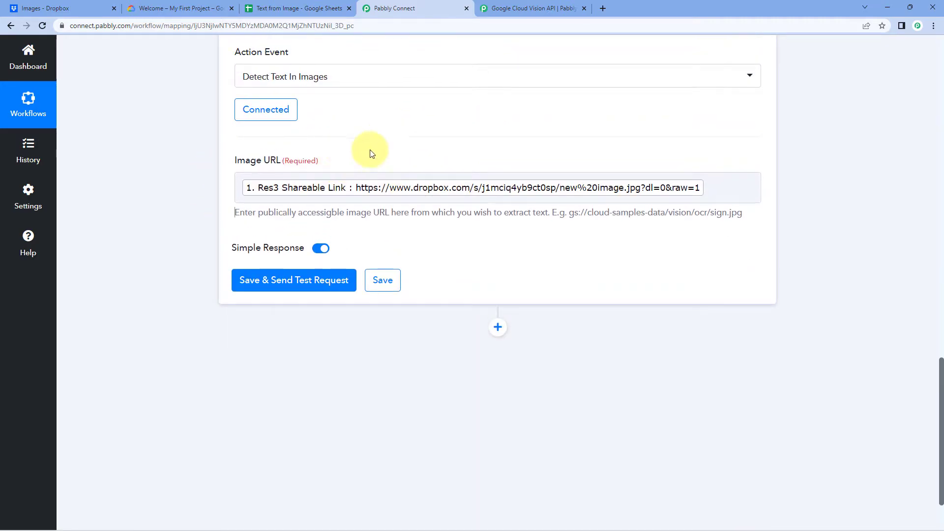
left_click(283, 285)
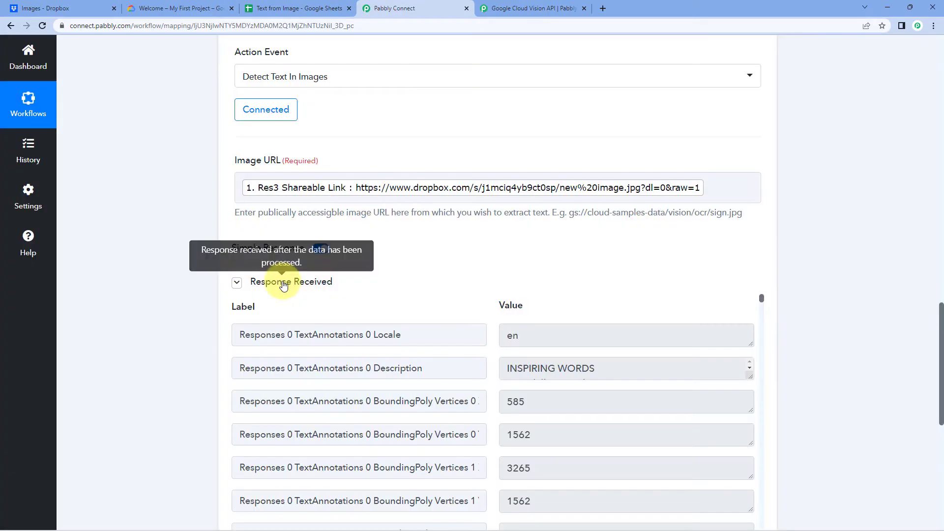
scroll(395, 262, "down", 2)
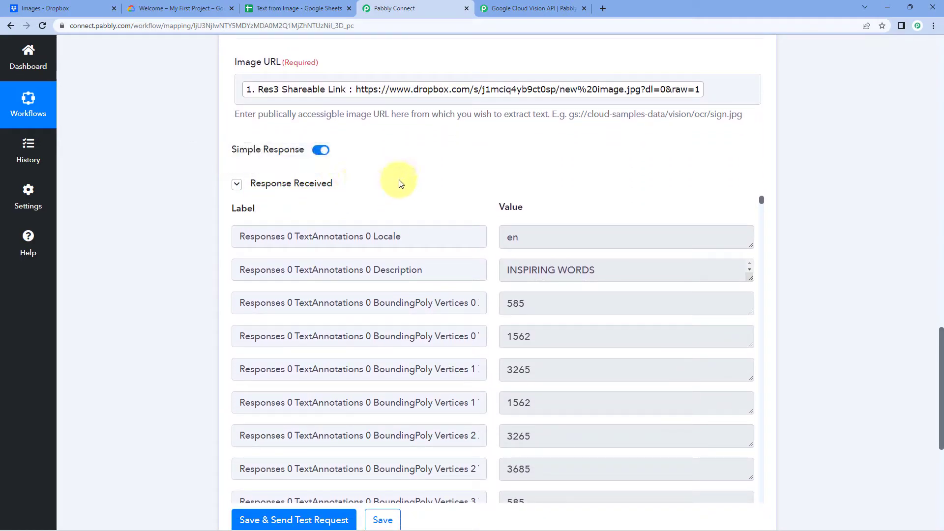
scroll(443, 172, "down", 1)
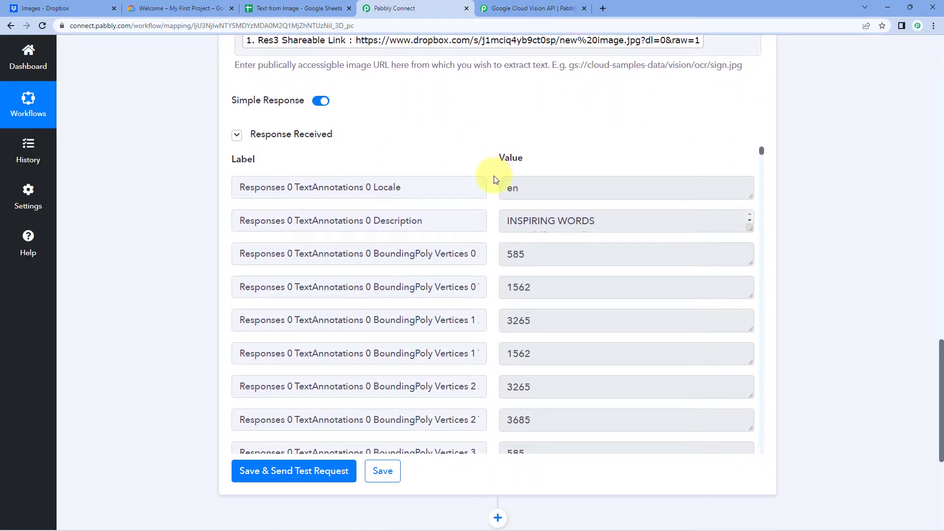
scroll(541, 181, "down", 1)
scroll(685, 194, "up", 1)
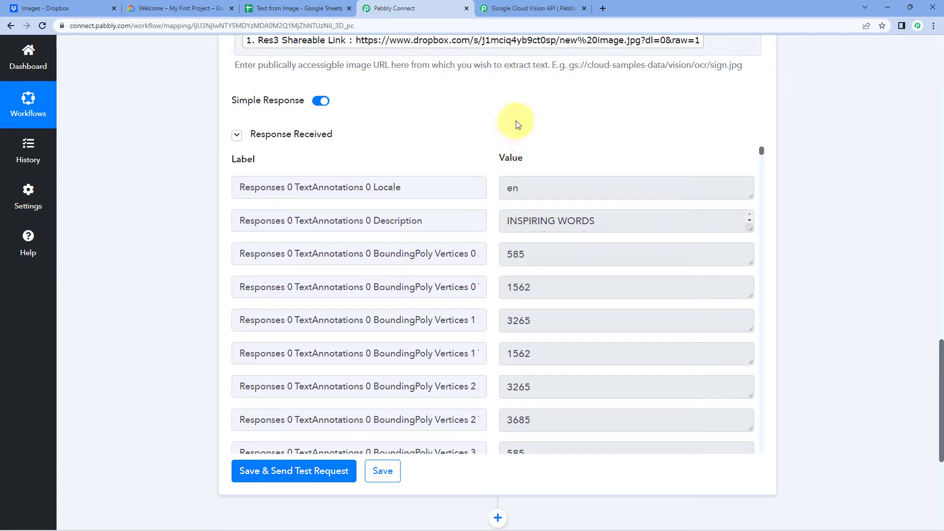
Step: Switch to Dropbox and open New Image.jpg from the Images folder to view its text
left_click(189, 8)
left_click(88, 8)
left_click(259, 259)
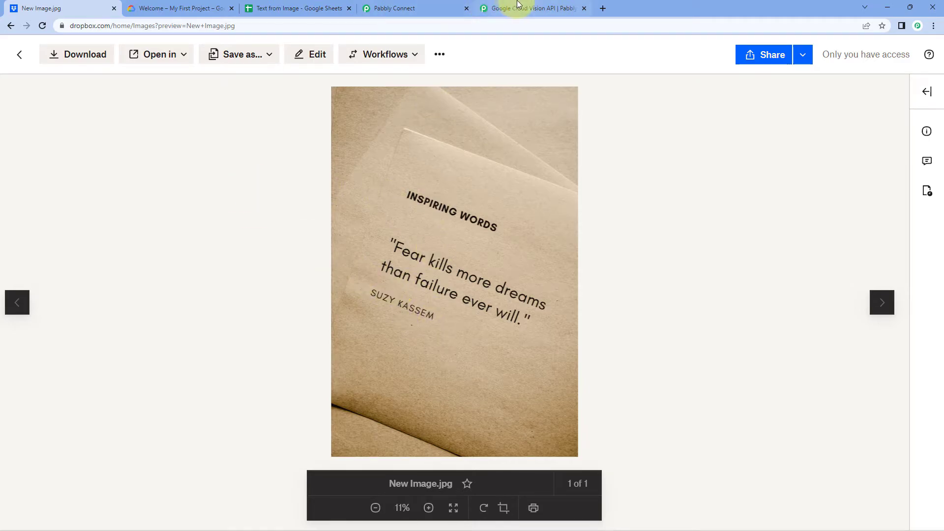
Step: Return to Pabbly Connect, enlarge the Responses 0 TextAnnotations 0 Description value and compare it with the image's text
left_click(412, 5)
left_click_drag(751, 227, 750, 324)
left_click(558, 243)
key("ctrl+a")
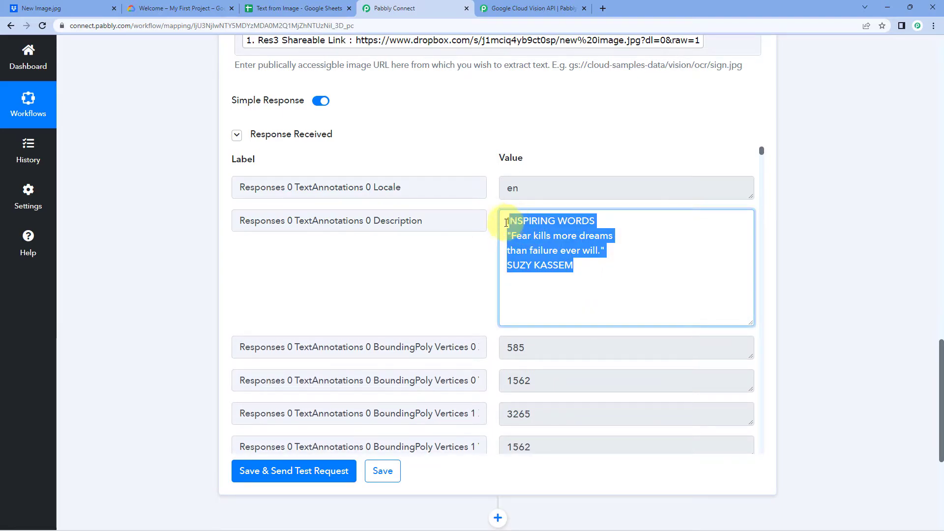
left_click(478, 227)
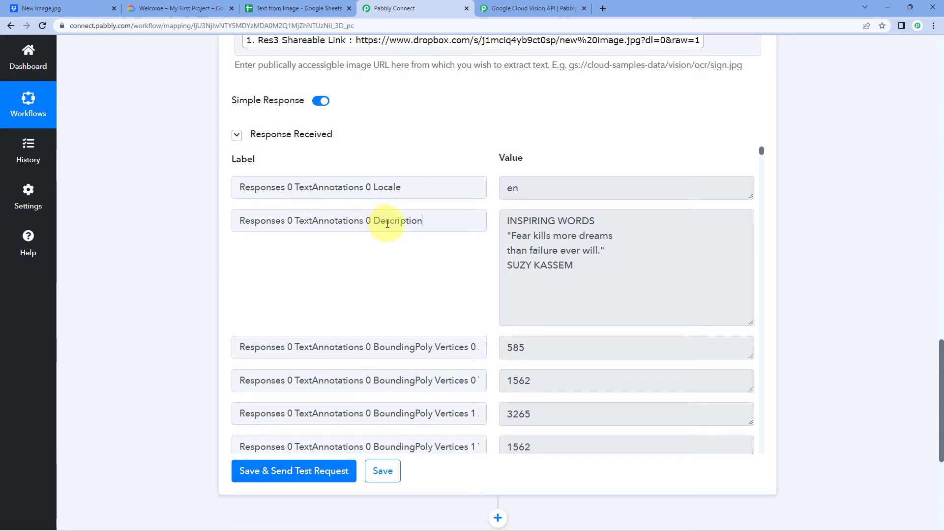
left_click_drag(500, 220, 586, 282)
left_click(585, 282)
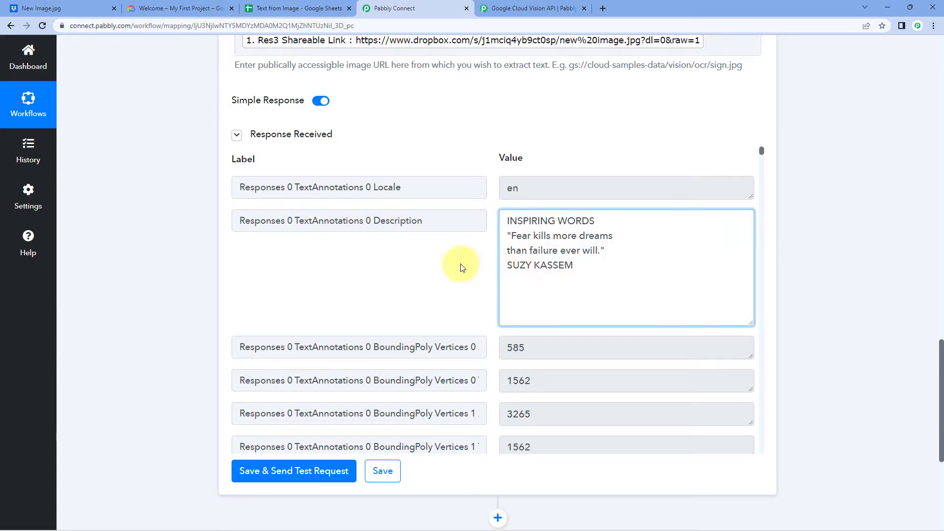
left_click_drag(533, 188, 472, 179)
left_click(486, 154)
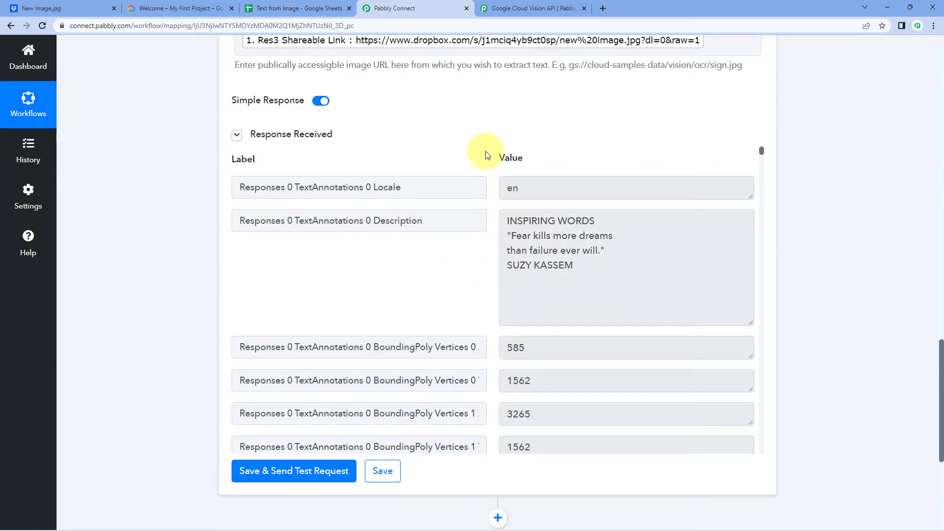
Step: Examine the individual word descriptions and bounding vertices among the text annotations in the Google Cloud Vision response
left_click_drag(762, 149, 762, 165)
left_click(535, 213)
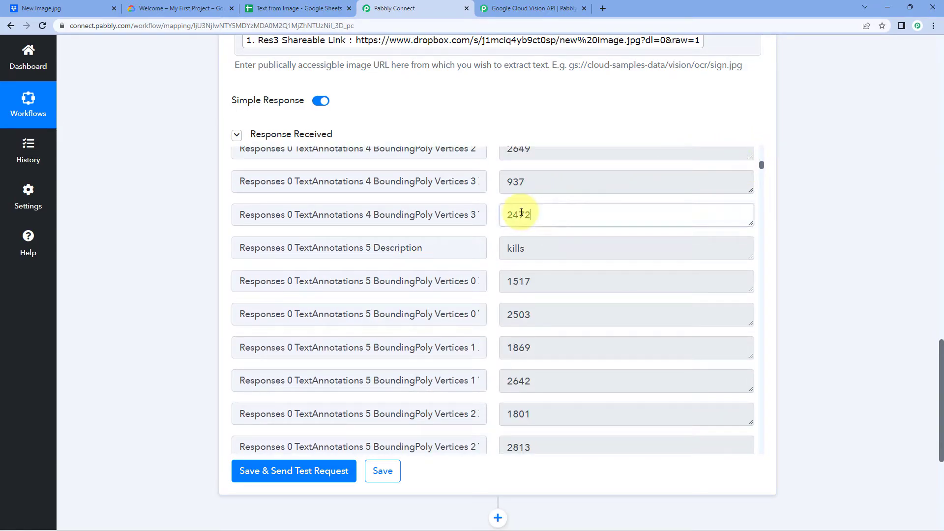
double_click(515, 248)
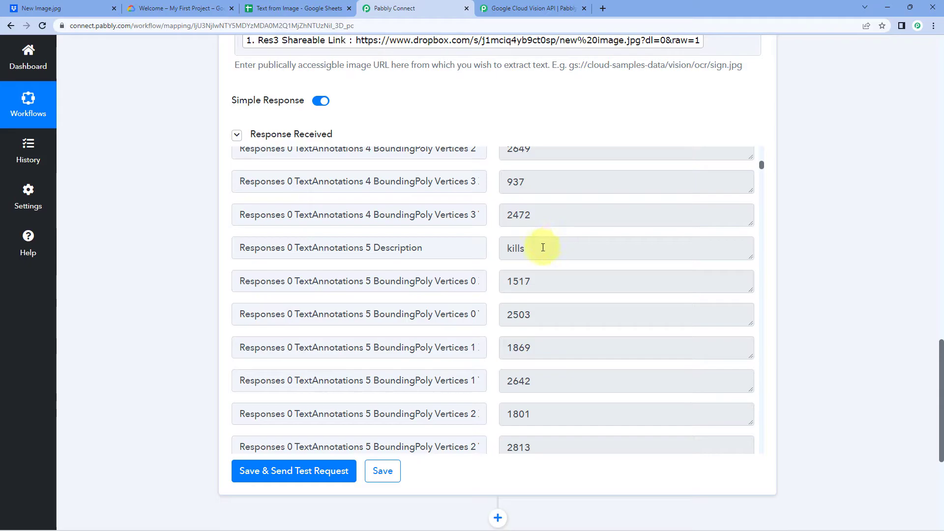
key("shift+Tab")
scroll(534, 211, "up", 2)
scroll(541, 200, "down", 12)
scroll(599, 205, "down", 4)
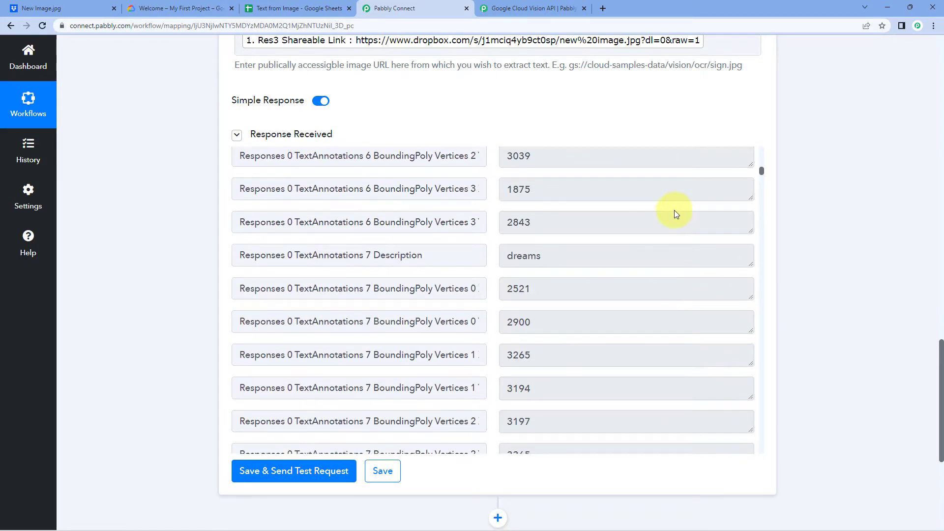
Step: Find the Responses 0 FullTextAnnotation Text value at the end of the response and enlarge it to read the full text
left_click_drag(761, 172, 759, 447)
scroll(468, 321, "down", 4)
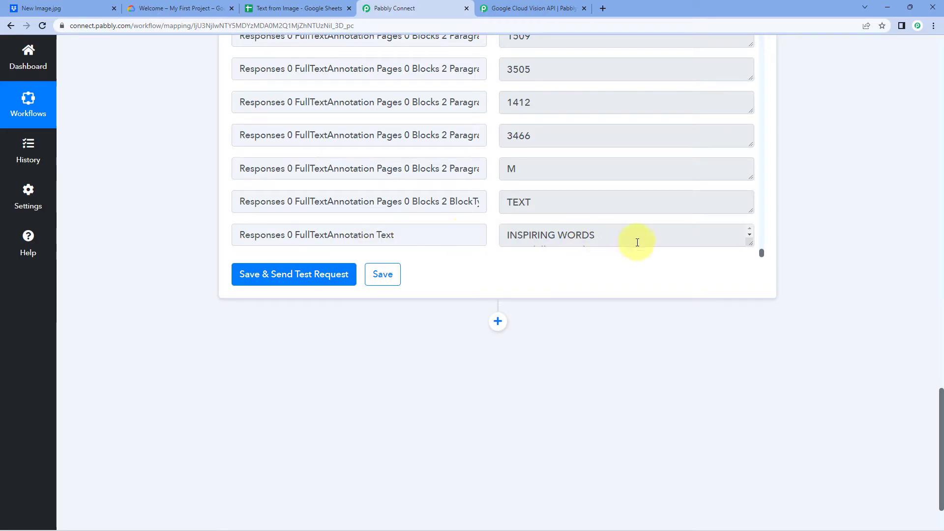
left_click_drag(750, 243, 754, 322)
scroll(615, 210, "down", 2)
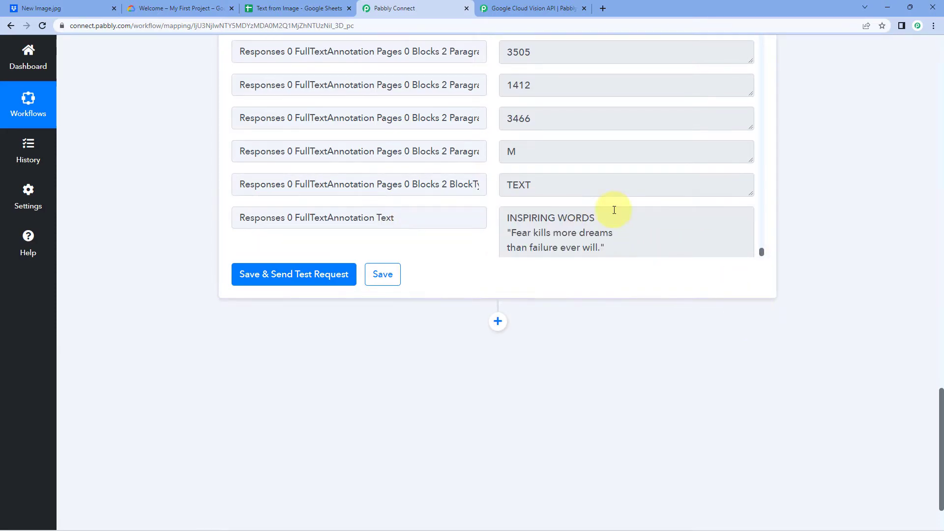
left_click_drag(590, 204, 496, 137)
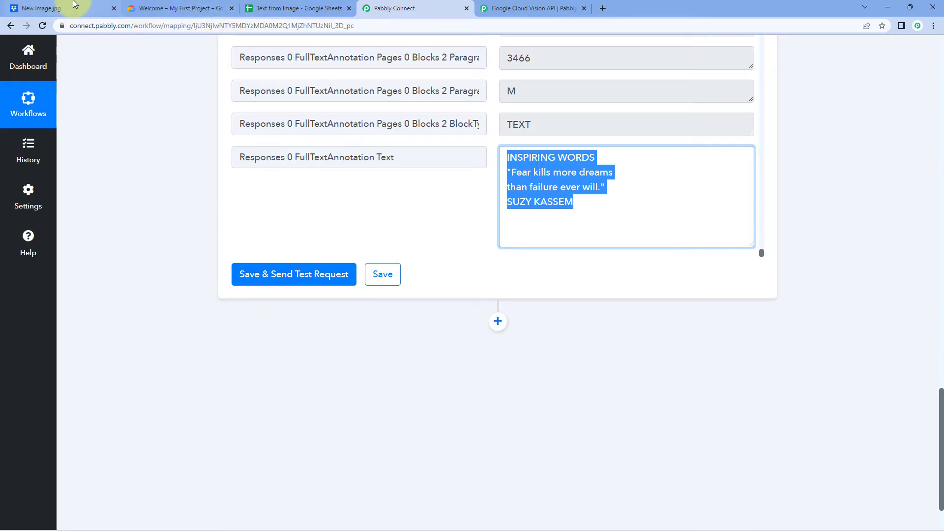
Step: Compare the FullTextAnnotation Text value with New Image.jpg in Dropbox, returning to the Pabbly Connect workflow
left_click(87, 6)
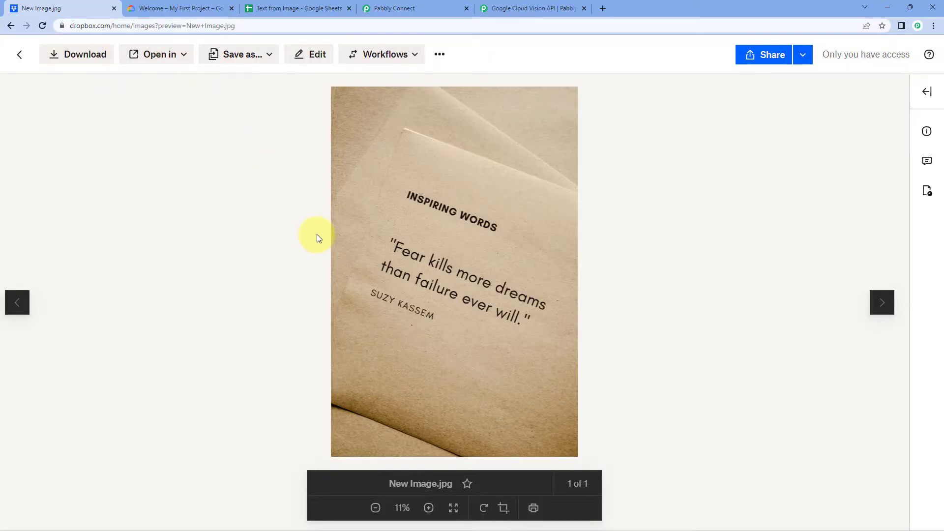
left_click(395, 8)
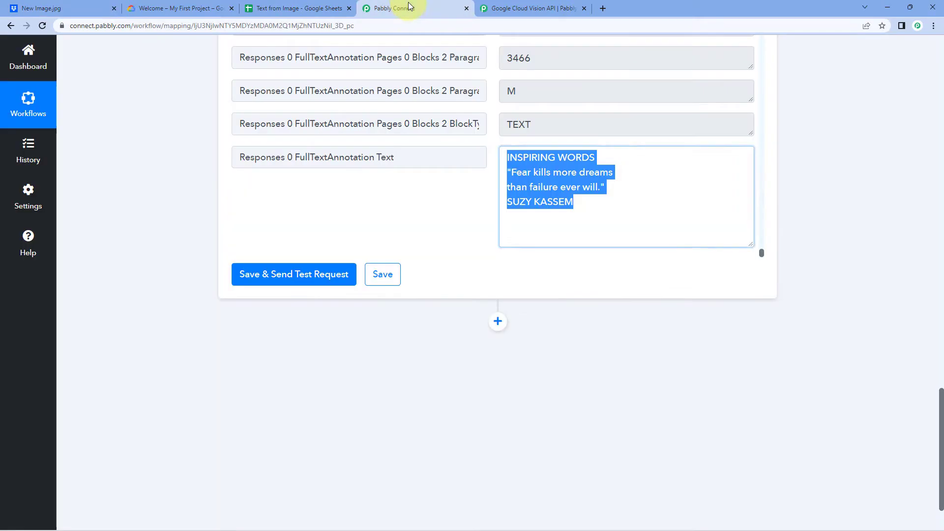
left_click(196, 205)
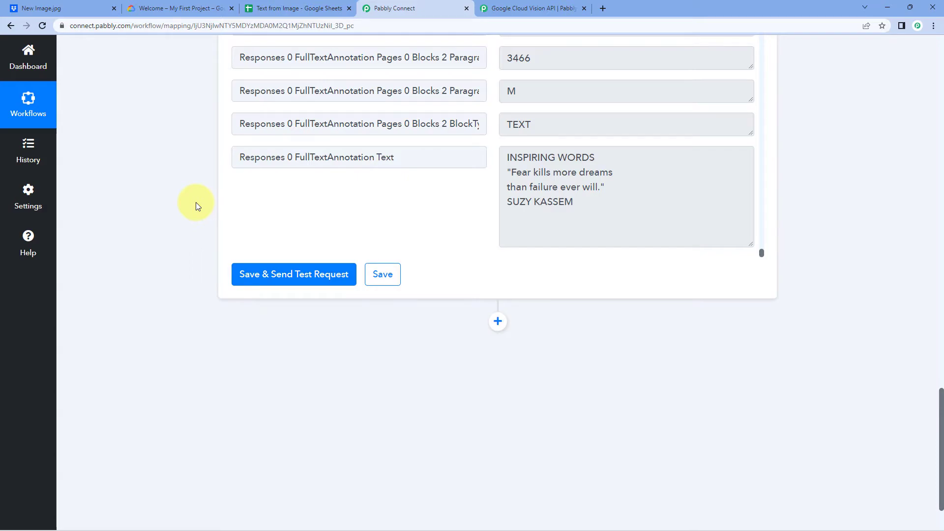
left_click_drag(573, 202, 505, 156)
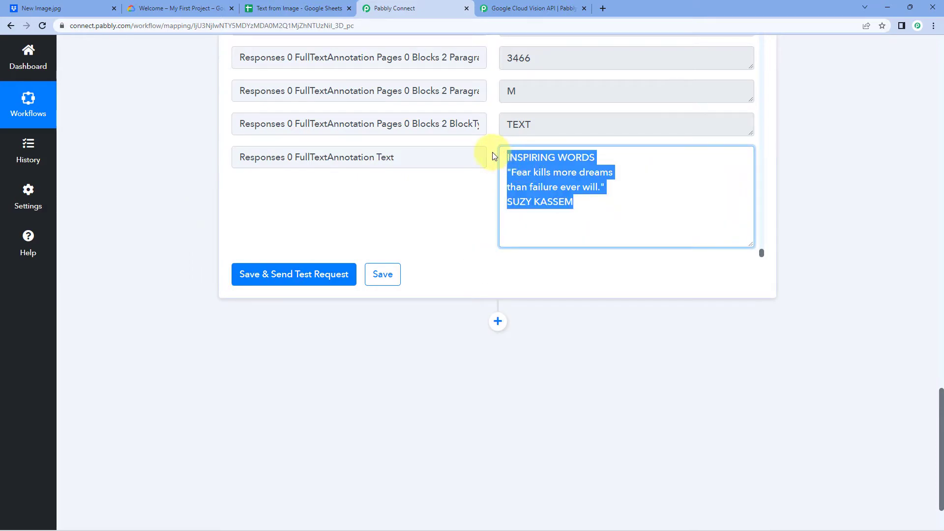
left_click(493, 153)
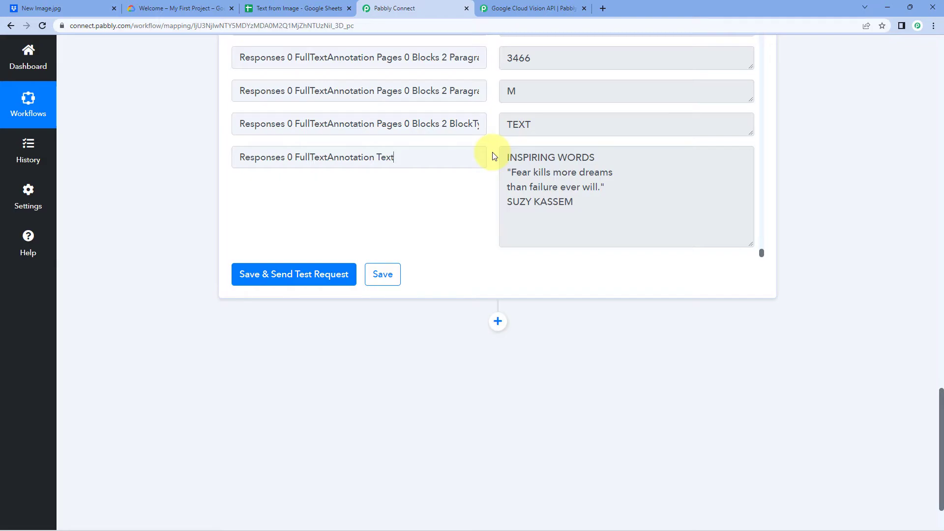
Step: Add an action step after Google Cloud Vision and choose Google Sheets as its app
scroll(494, 157, "down", 2)
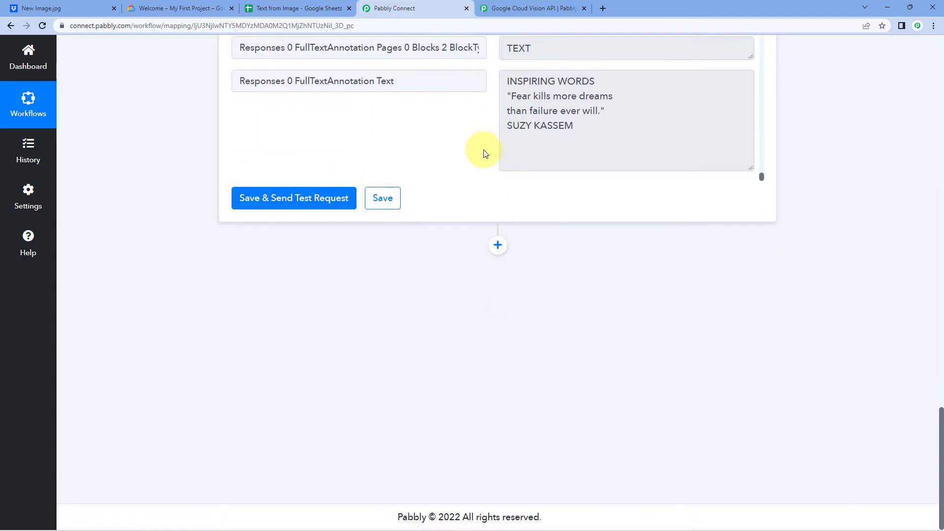
left_click(498, 245)
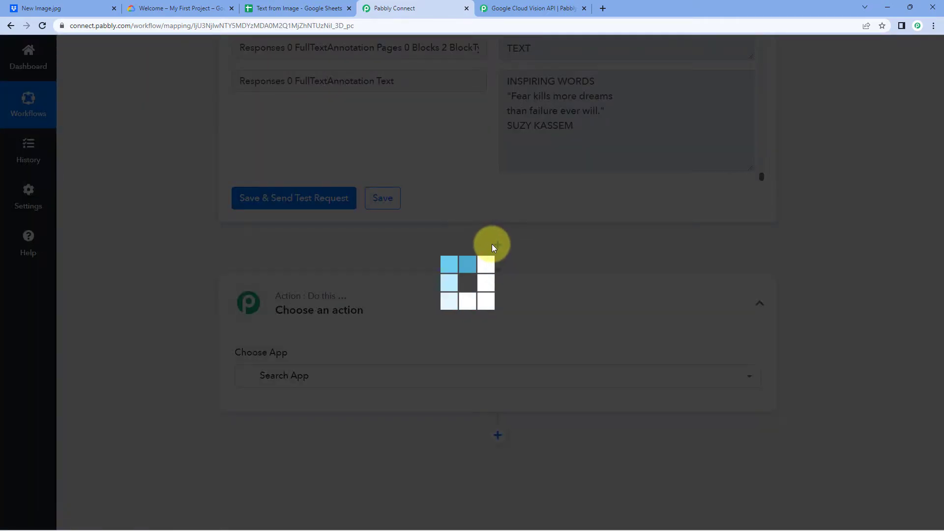
scroll(179, 249, "down", 3)
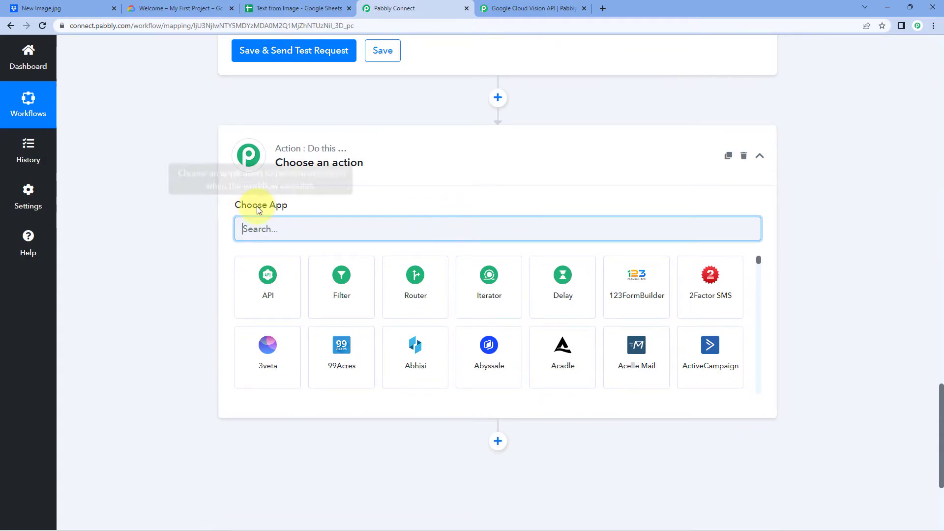
scroll(305, 186, "down", 1)
type("G")
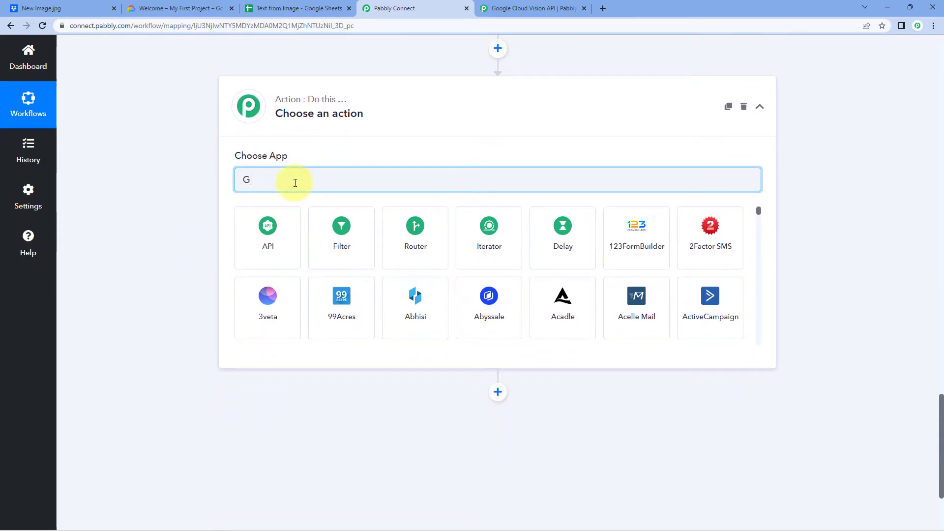
type("oogle Sheets")
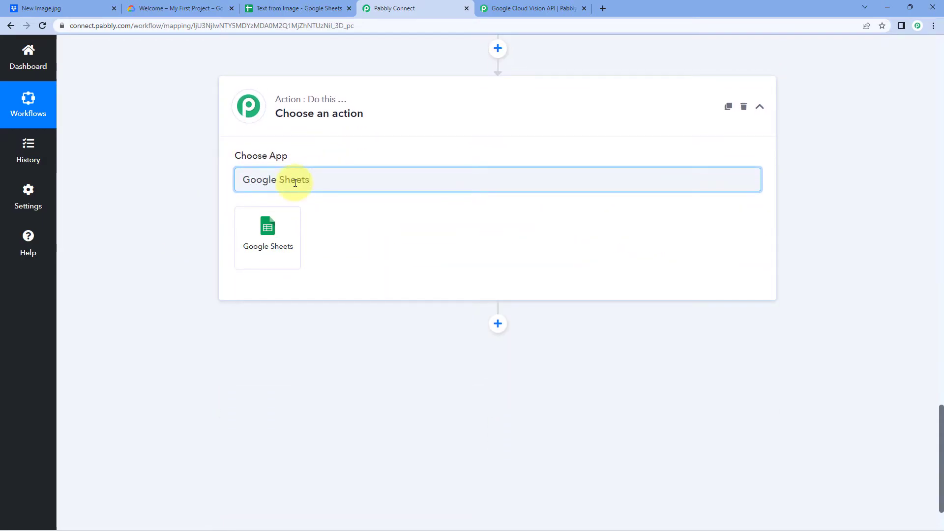
left_click(288, 230)
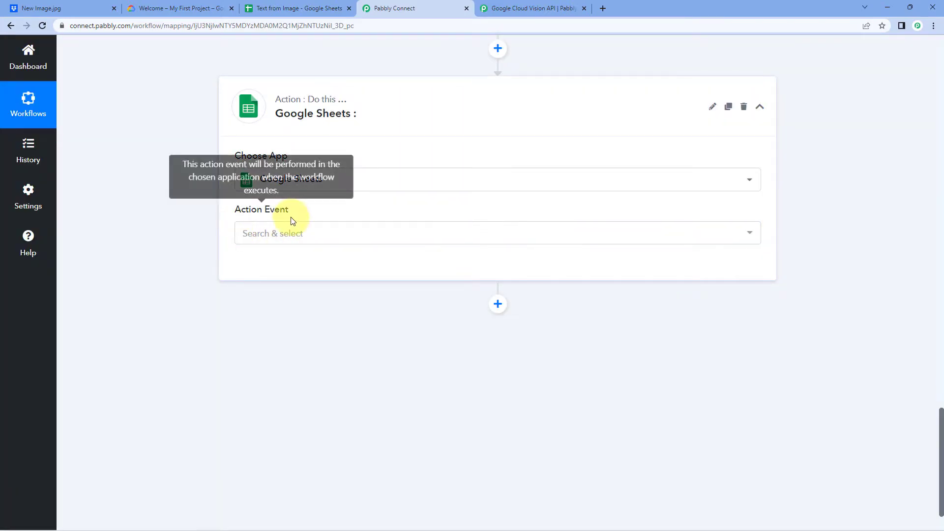
Step: Set the Google Sheets action event to Add New Row
left_click(322, 231)
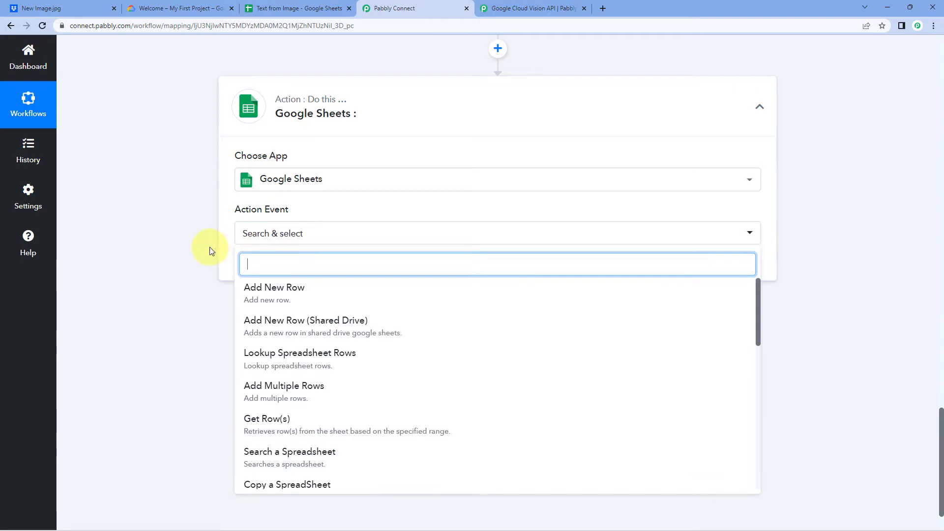
scroll(223, 238, "down", 1)
left_click(311, 230)
Step: Create a new Google Sheets connection by signing in with the Google account and granting Pabbly Connect Sheets access
left_click(282, 211)
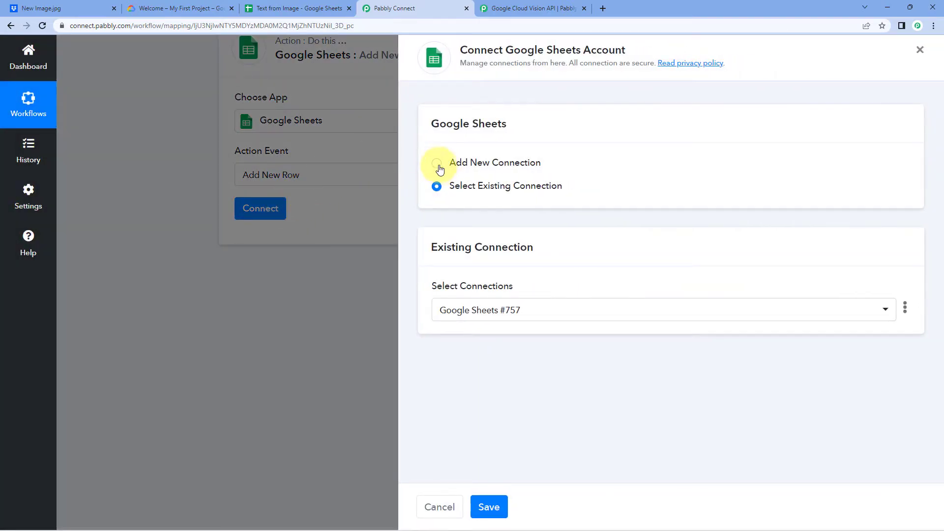
left_click(438, 164)
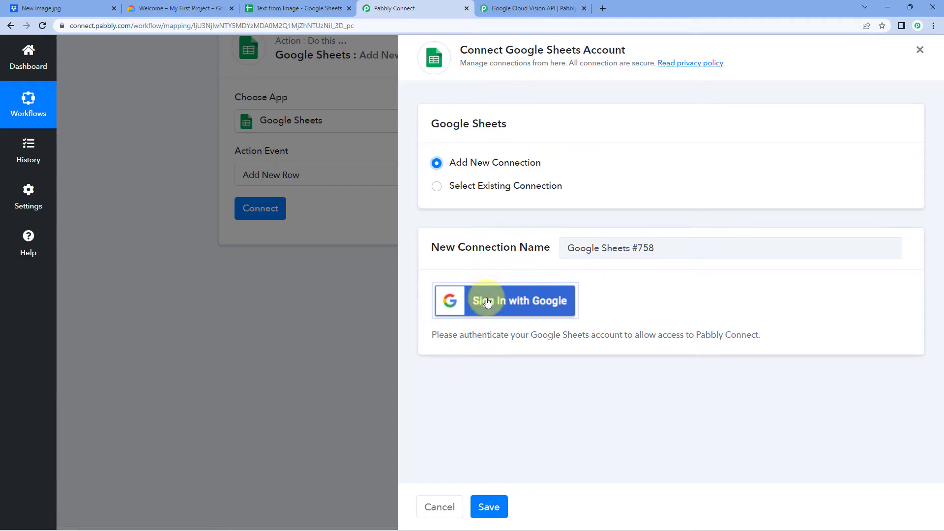
left_click(514, 300)
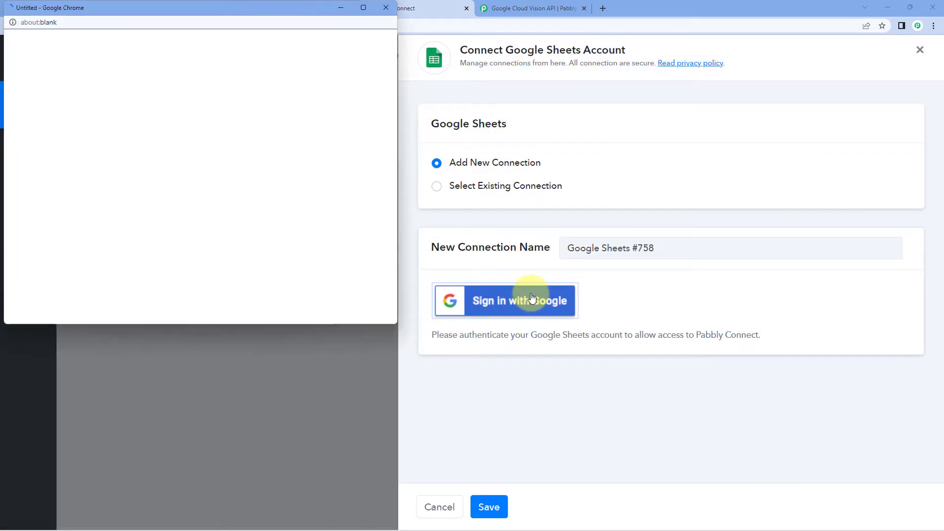
left_click(196, 187)
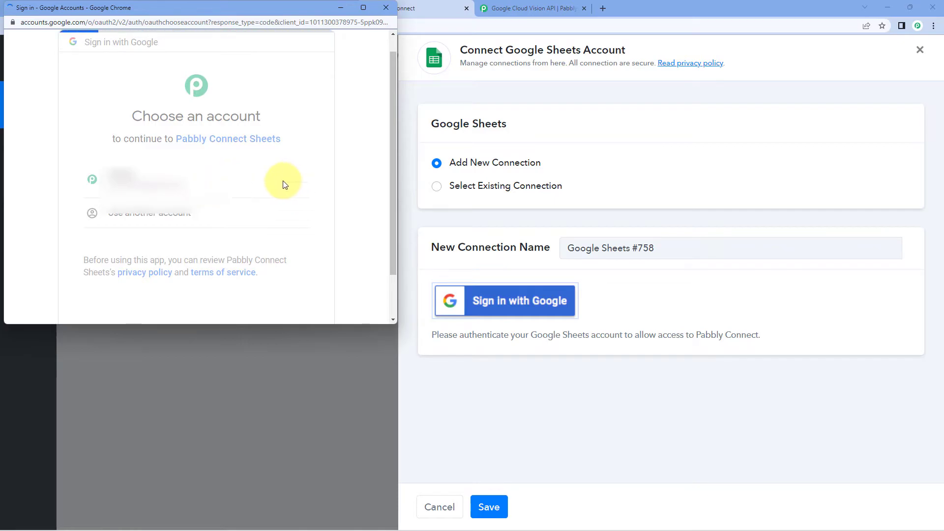
scroll(281, 184, "down", 4)
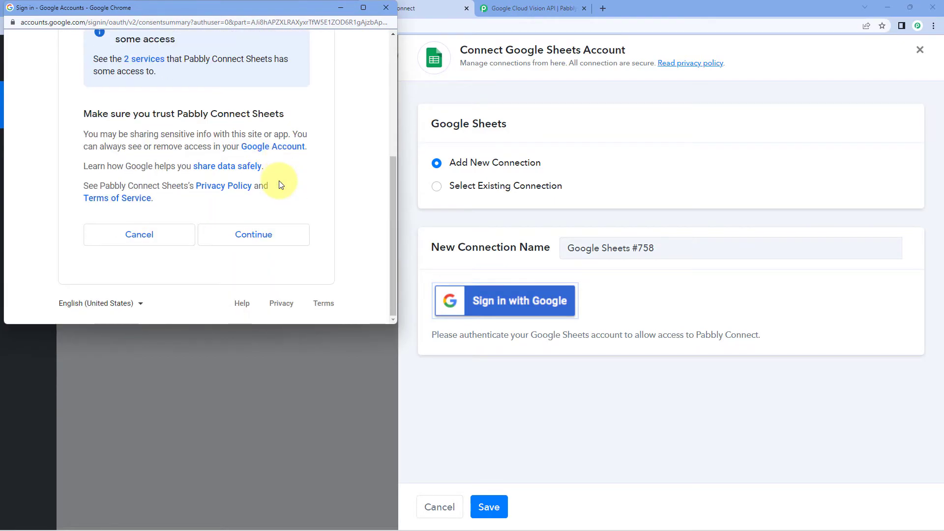
left_click(285, 233)
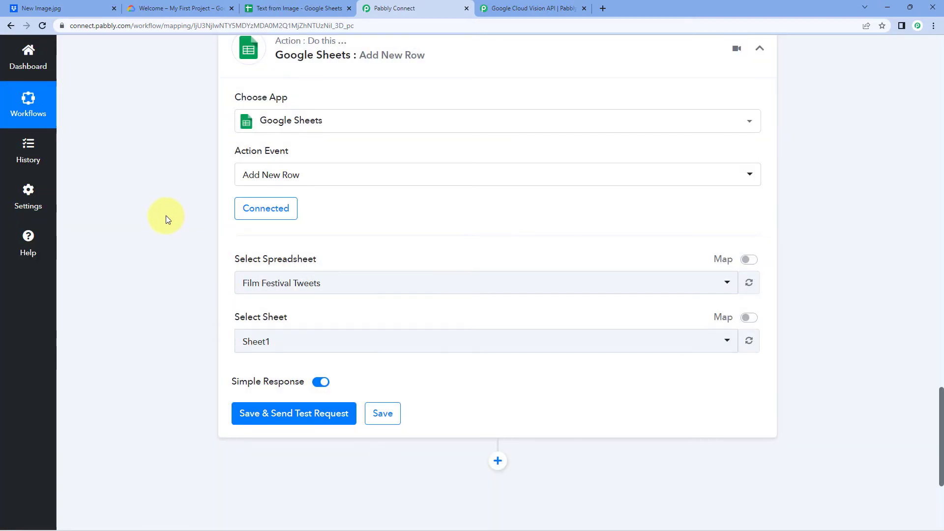
Step: Choose Text from Image as the Google Sheets action's spreadsheet, checking its name in the open spreadsheet
scroll(222, 193, "down", 2)
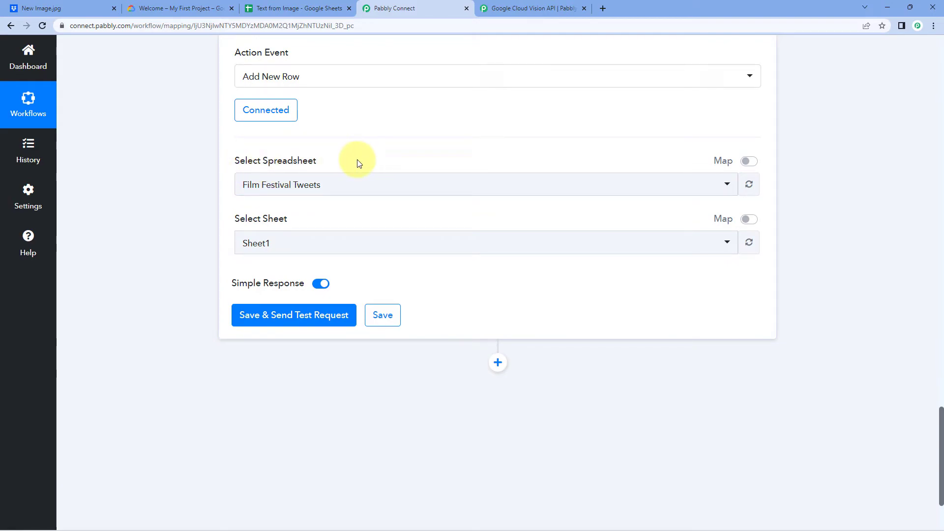
left_click(344, 185)
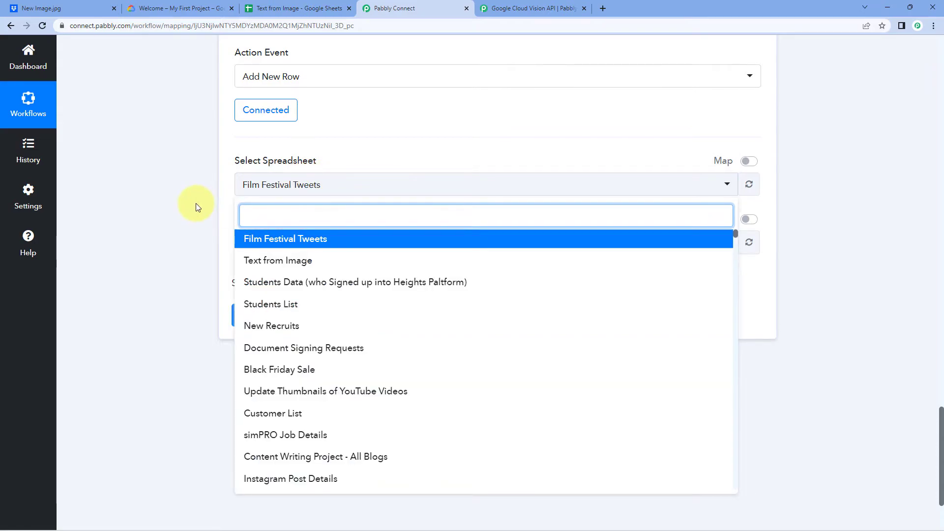
scroll(196, 201, "down", 2)
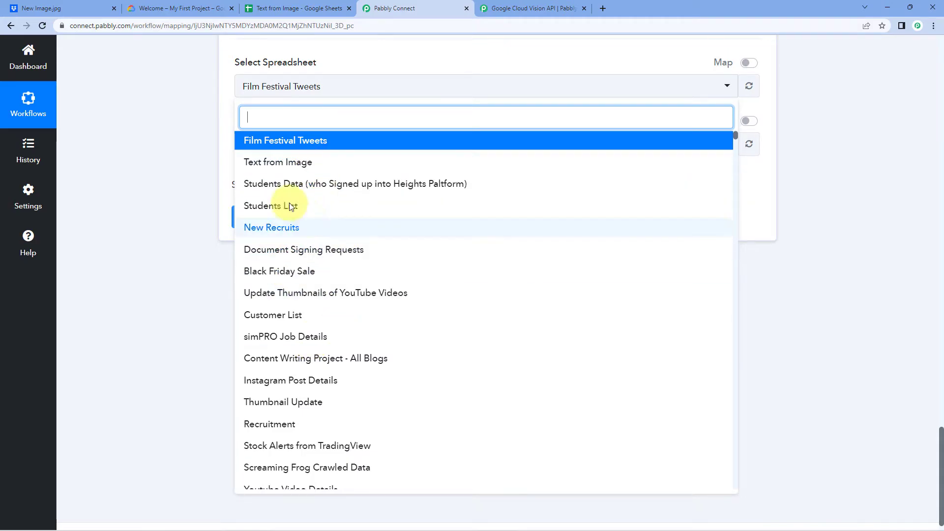
left_click(315, 8)
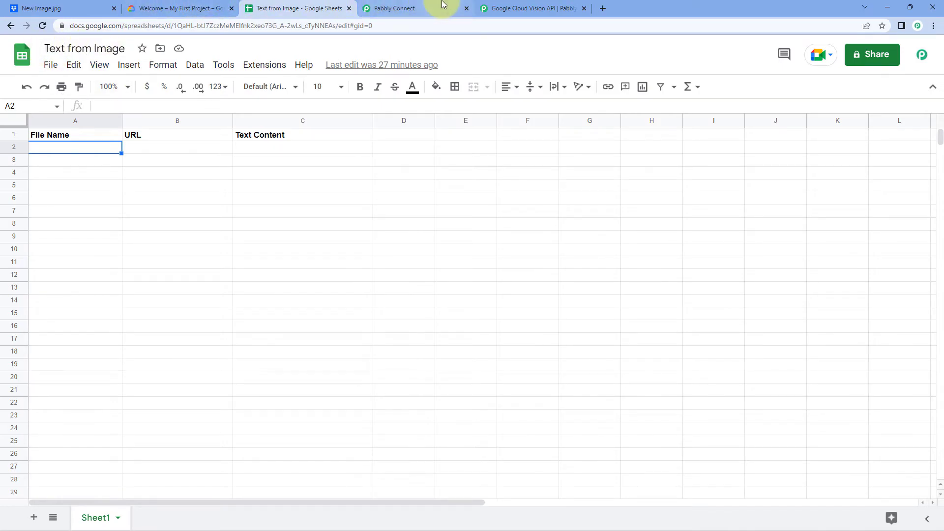
left_click(415, 8)
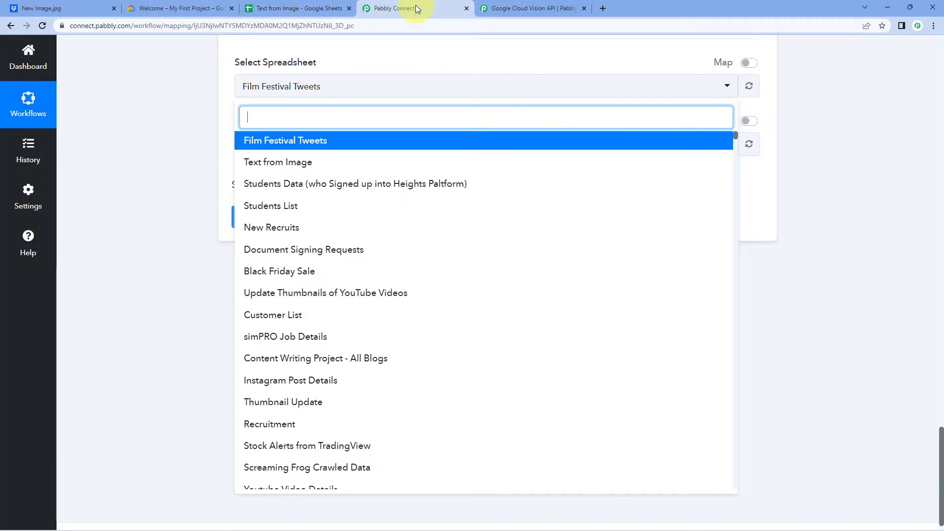
left_click(278, 162)
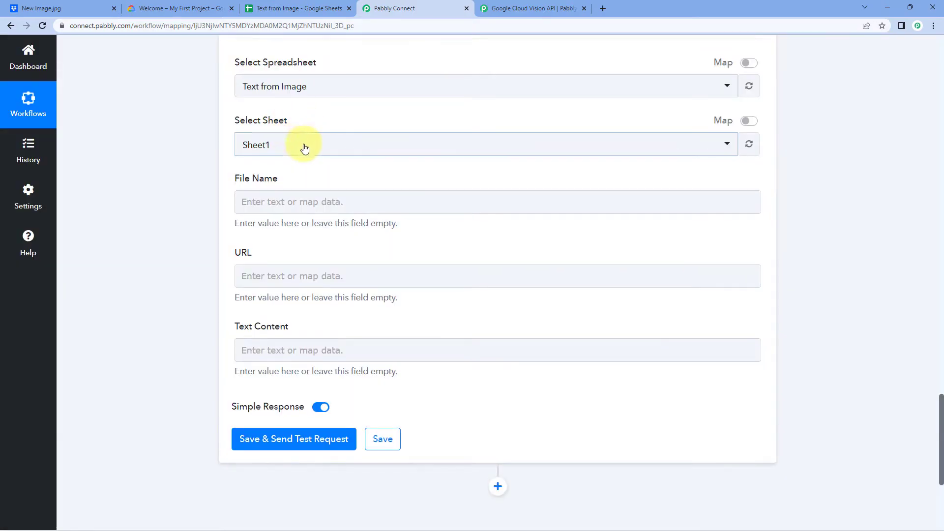
Step: Compare the action's sheet choice and mapping fields with the sheet name and column headings in the Text from Image spreadsheet
left_click(305, 144)
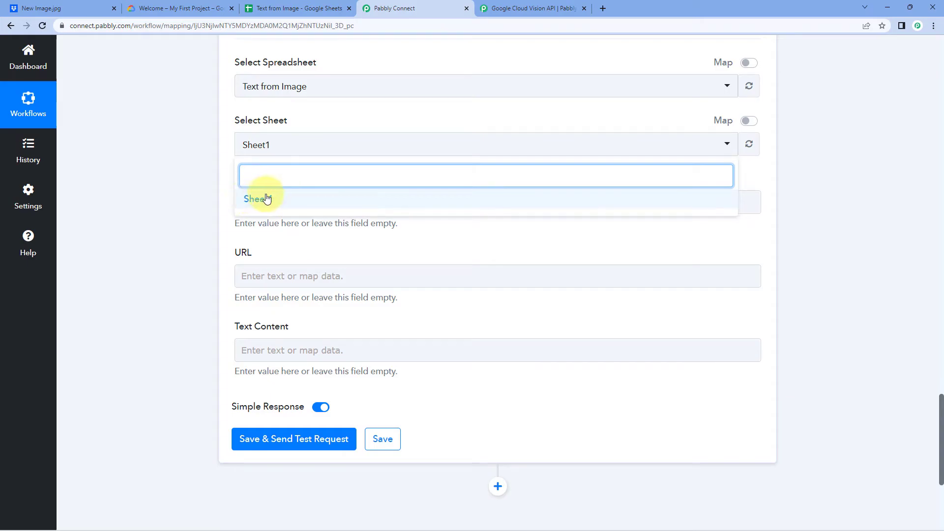
left_click(295, 8)
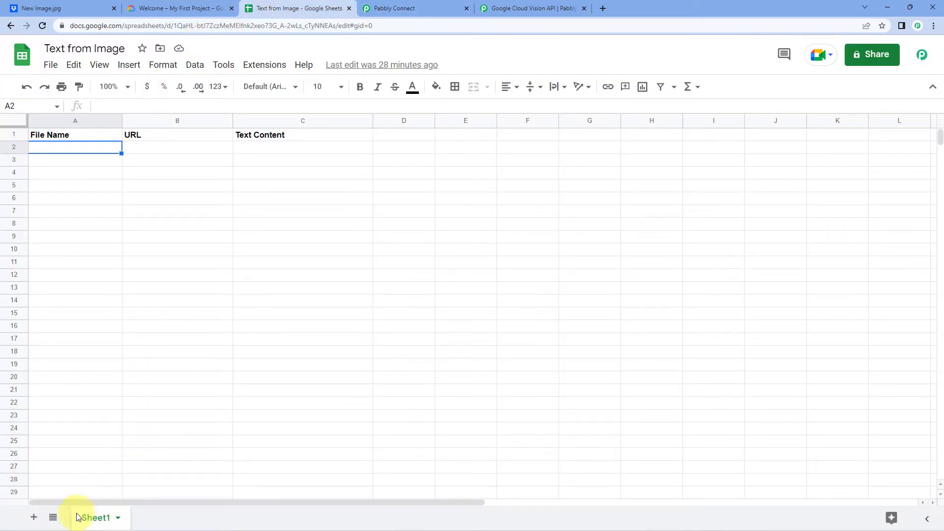
left_click(412, 5)
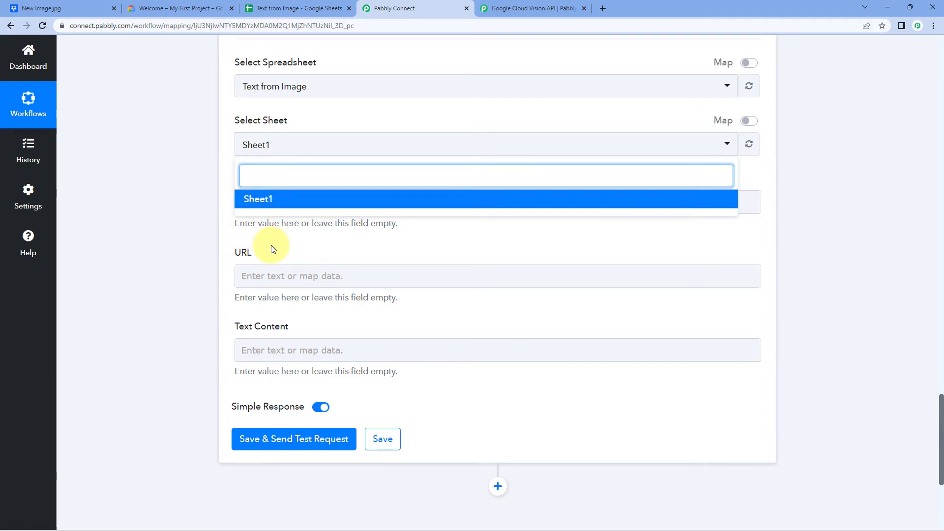
left_click(212, 241)
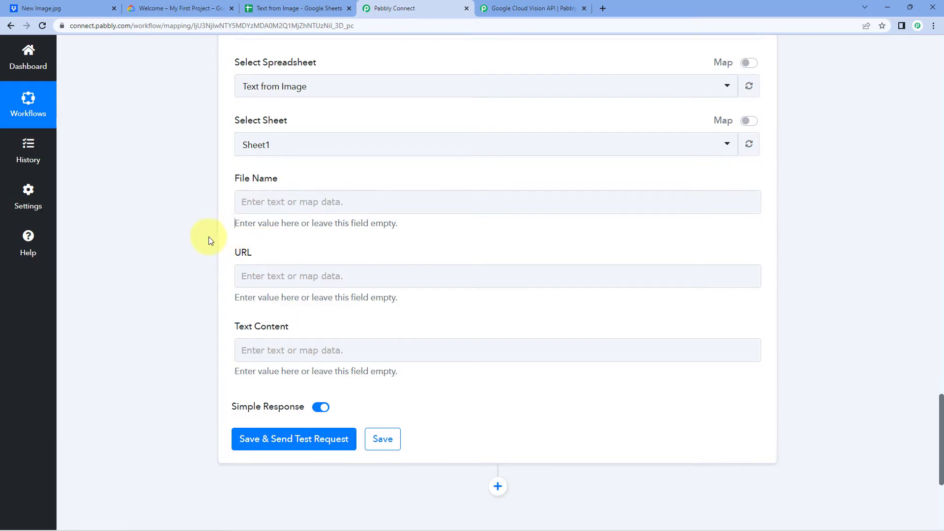
scroll(212, 148, "down", 1)
left_click(285, 6)
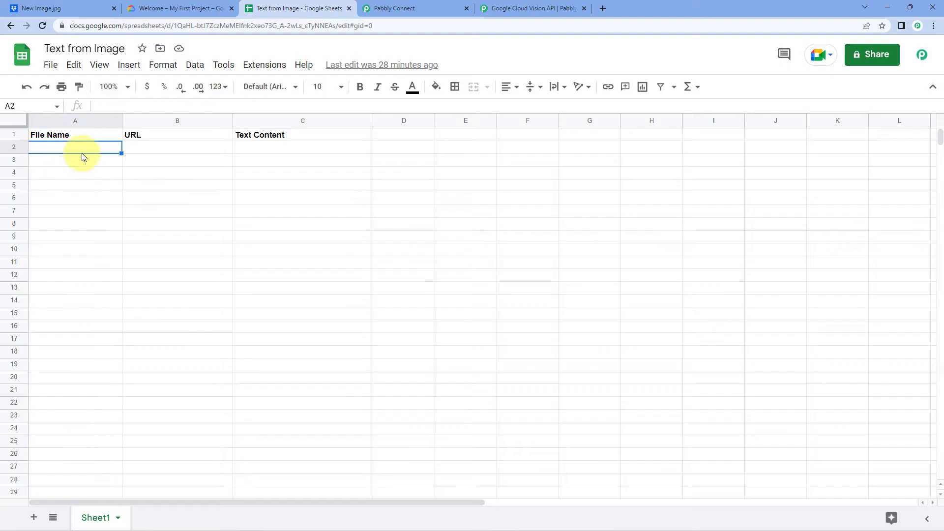
left_click(376, 8)
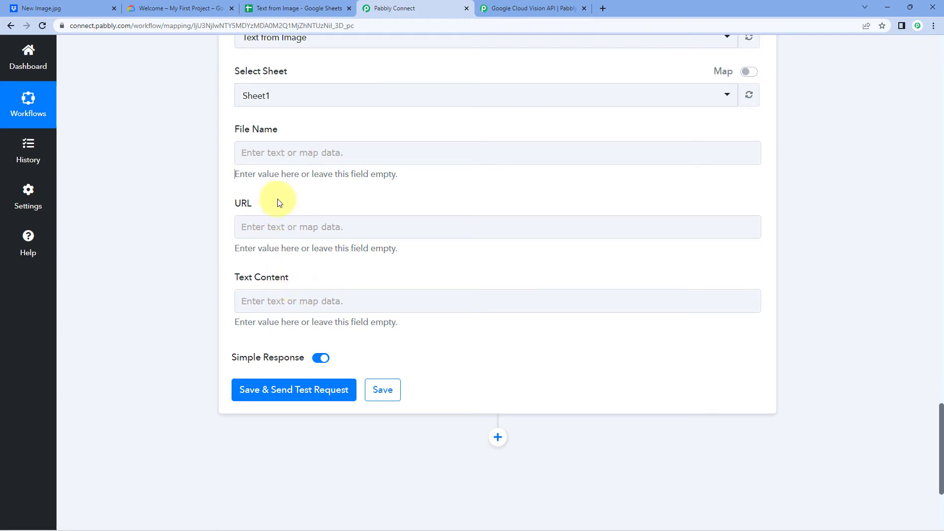
Step: Examine the Dropbox trigger response for the file name and shareable link values needed for the new row
left_click(281, 151)
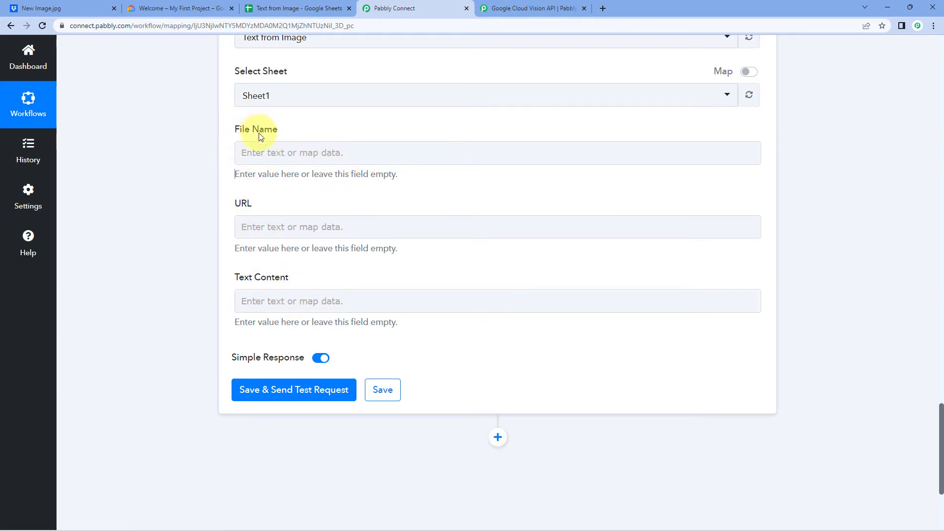
scroll(487, 152, "up", 10)
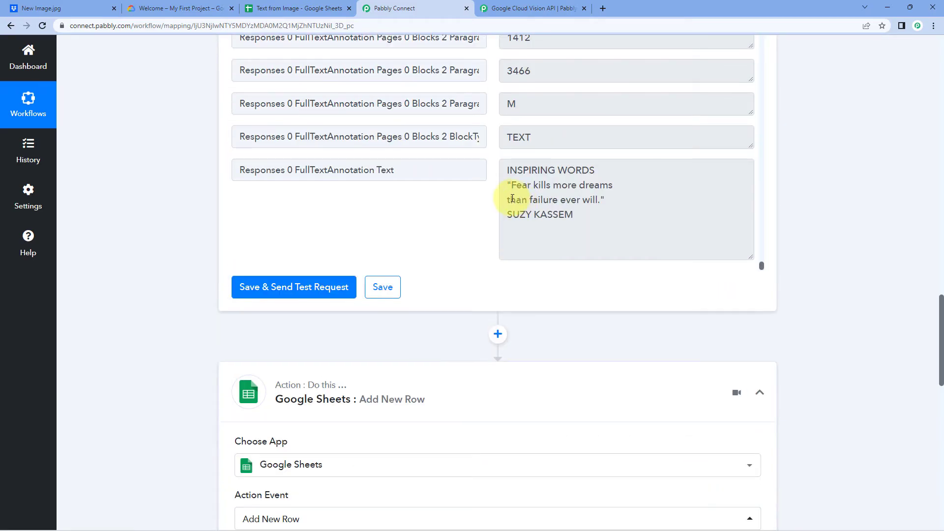
scroll(847, 142, "up", 20)
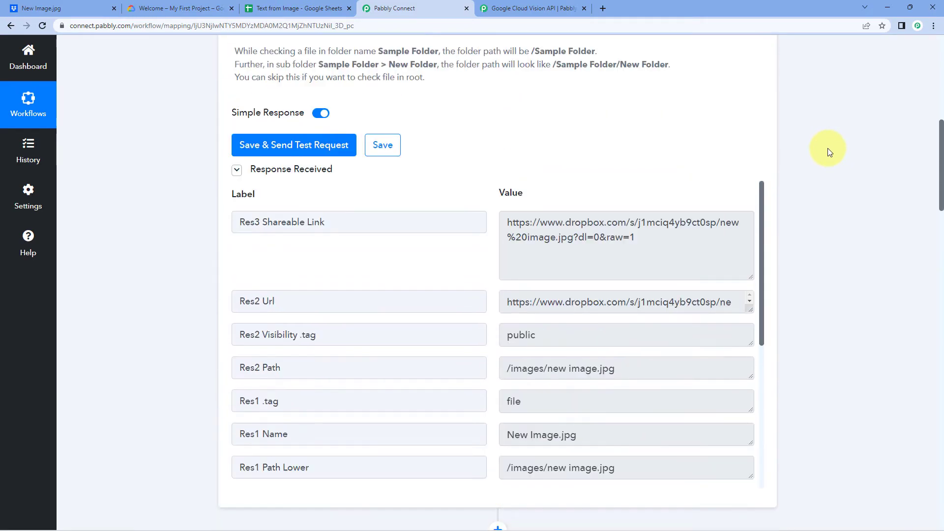
scroll(594, 138, "down", 2)
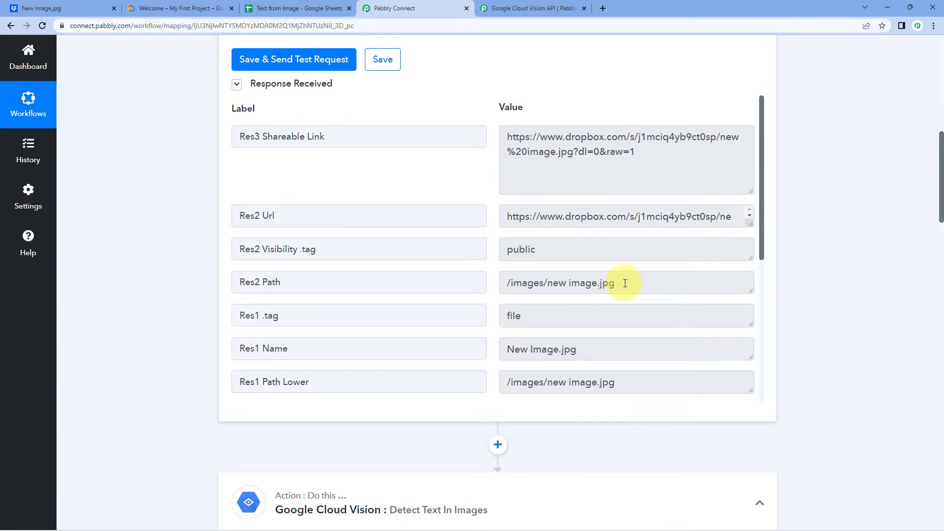
scroll(560, 260, "down", 3)
left_click_drag(288, 201, 271, 199)
triple_click(548, 204)
left_click(498, 204)
scroll(498, 167, "up", 3)
left_click_drag(654, 153, 497, 134)
left_click(490, 115)
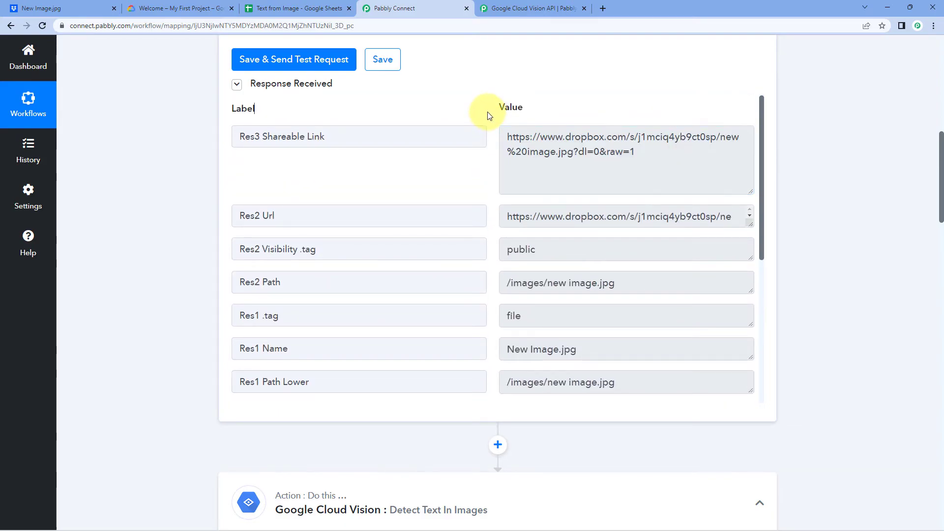
Step: Examine the FullTextAnnotation Text value at the end of the Google Cloud Vision response
scroll(146, 196, "down", 15)
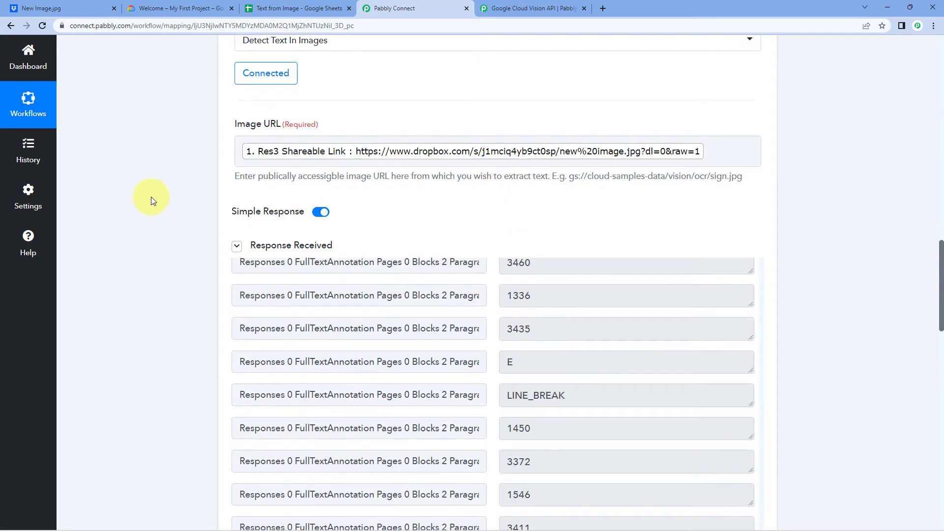
scroll(155, 195, "down", 4)
scroll(698, 221, "up", 2)
scroll(662, 205, "down", 2)
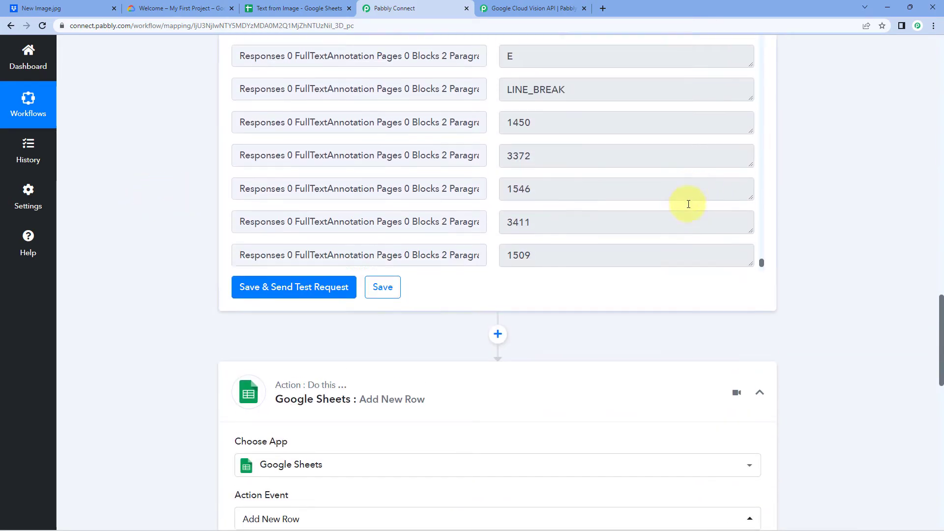
scroll(662, 205, "down", 5)
left_click_drag(574, 215, 487, 172)
left_click(494, 172)
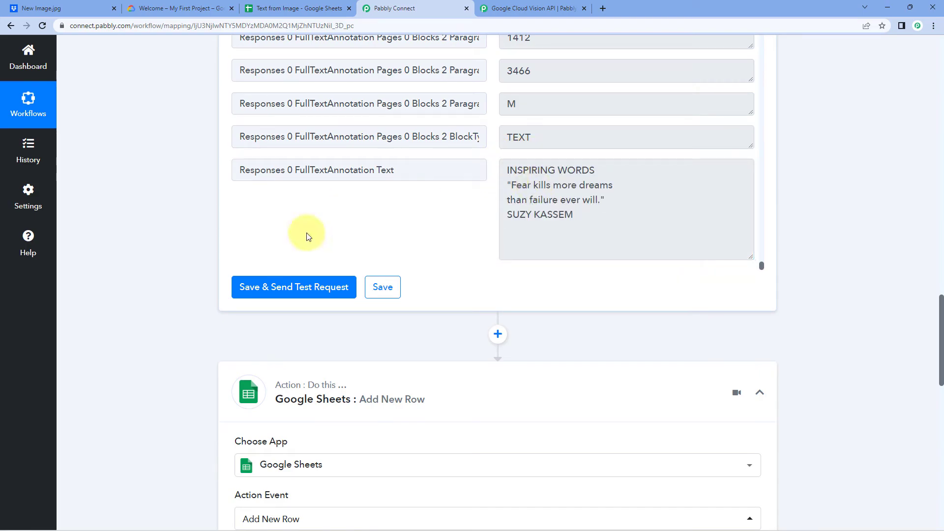
Step: Map the Google Sheets File Name field to Res1 Name from the Dropbox New File step
scroll(167, 252, "down", 8)
scroll(180, 281, "down", 3)
left_click(272, 151)
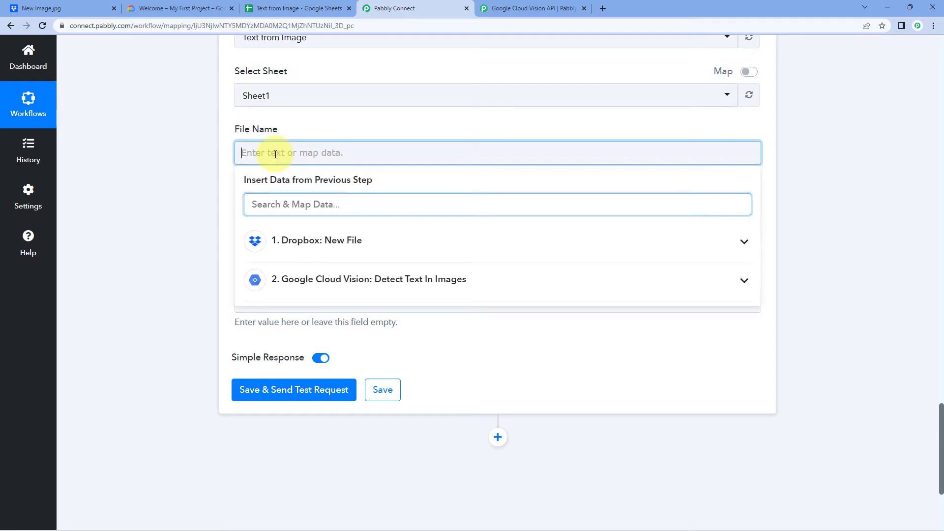
left_click(365, 241)
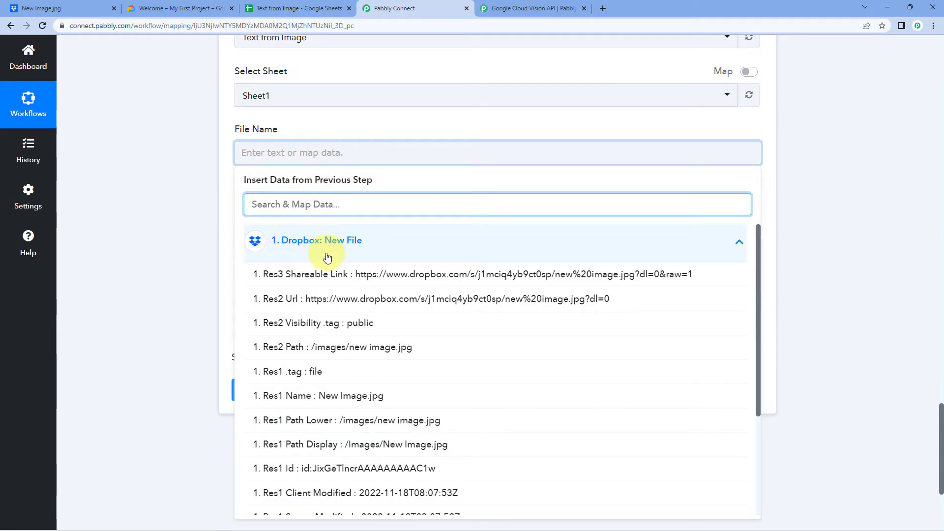
left_click(303, 397)
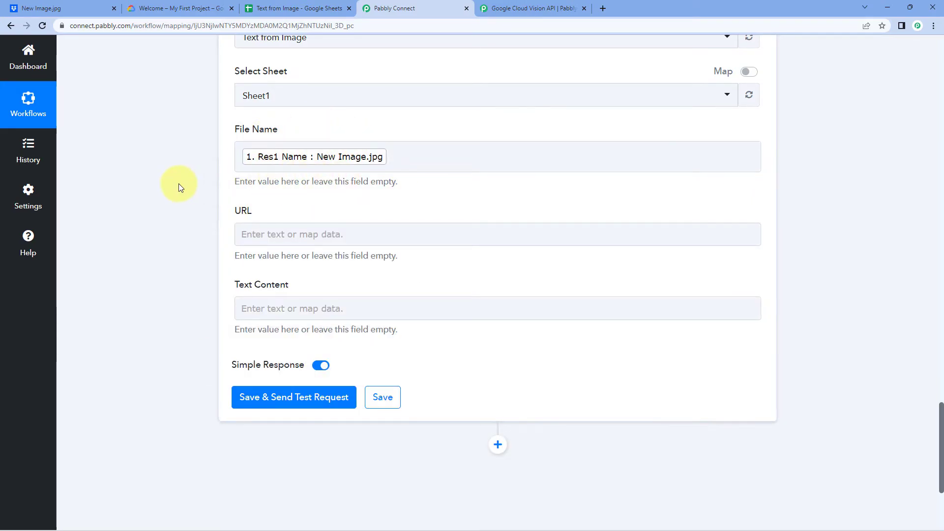
Step: Map the URL field to Res3 Shareable Link from the Dropbox New File step
scroll(179, 184, "down", 2)
left_click(280, 137)
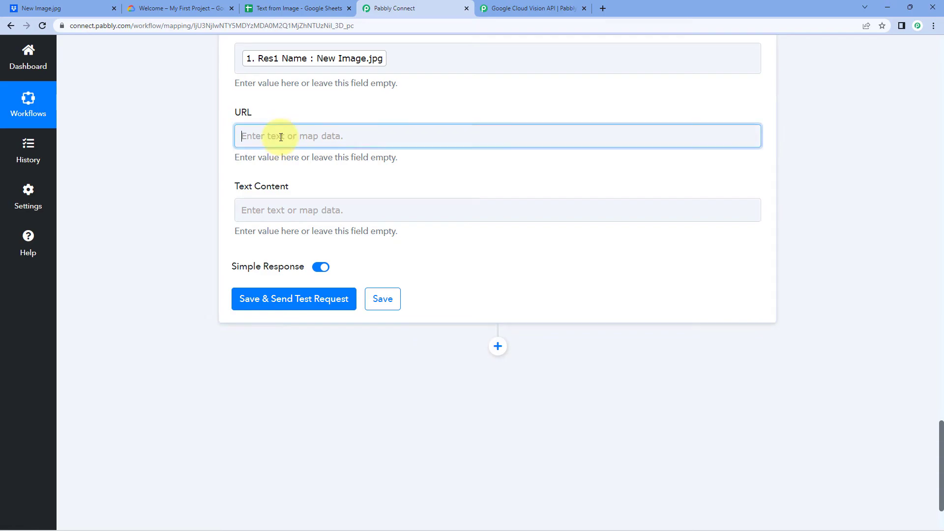
left_click(370, 224)
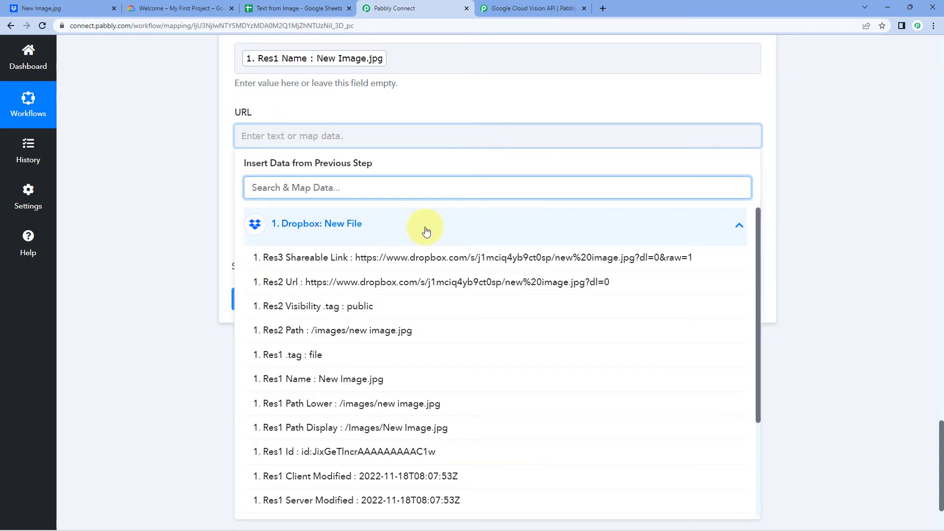
left_click(359, 265)
left_click(190, 161)
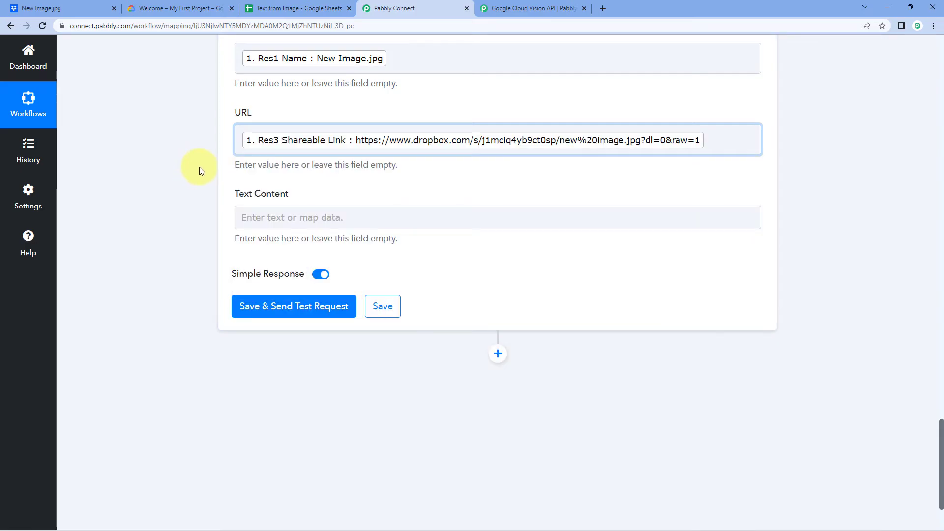
Step: Map the Text Content field to Responses 0 FullTextAnnotation Text from the Google Cloud Vision step
left_click(291, 216)
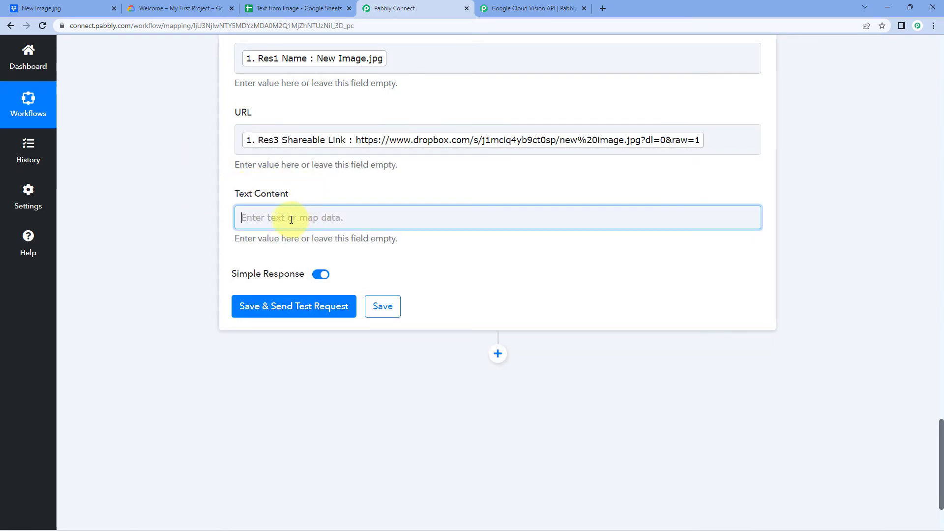
scroll(251, 253, "down", 2)
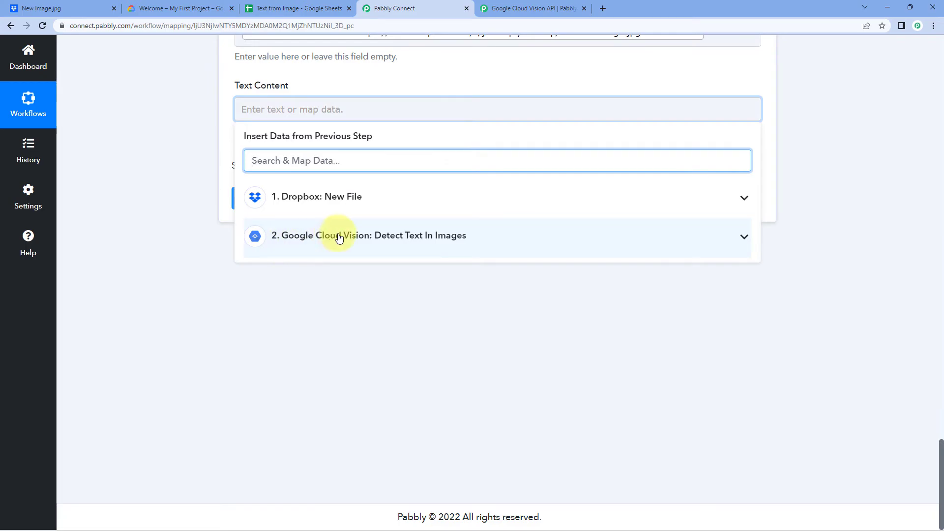
left_click(367, 239)
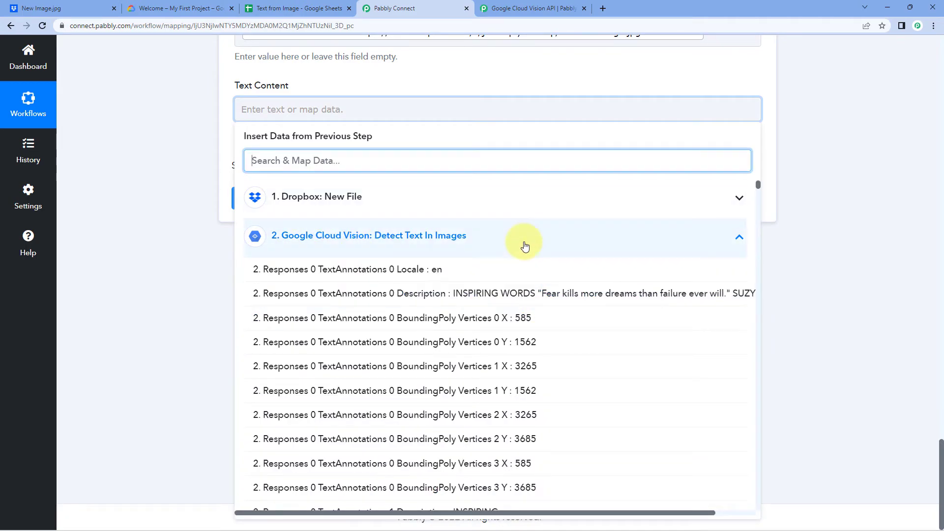
scroll(522, 242, "down", 3)
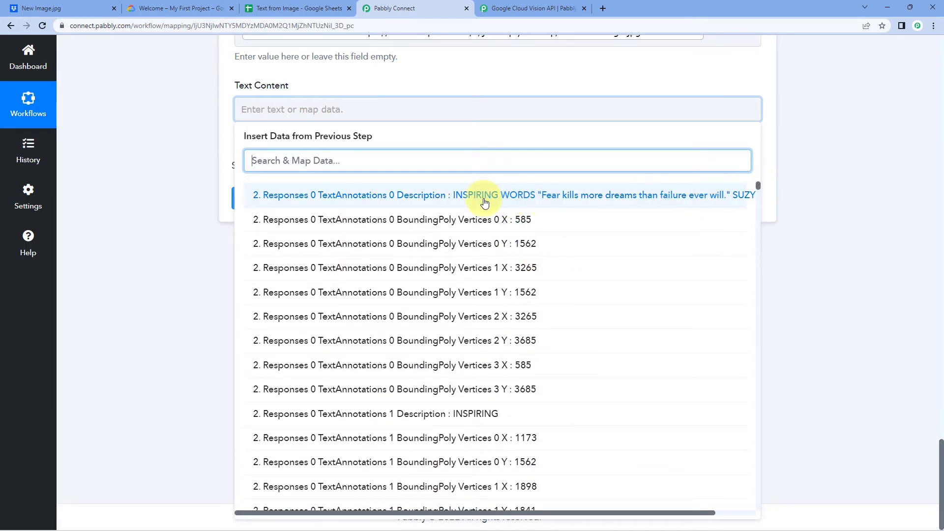
left_click_drag(757, 186, 631, 501)
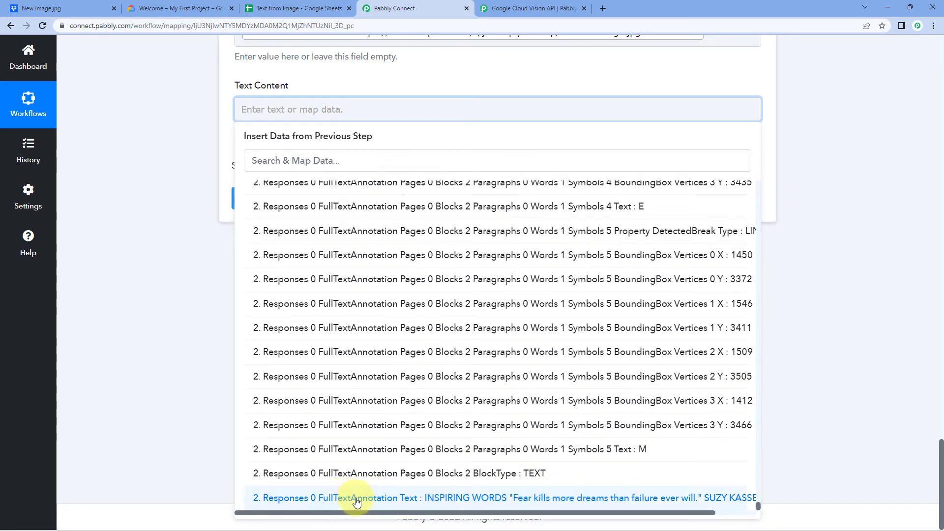
left_click(421, 499)
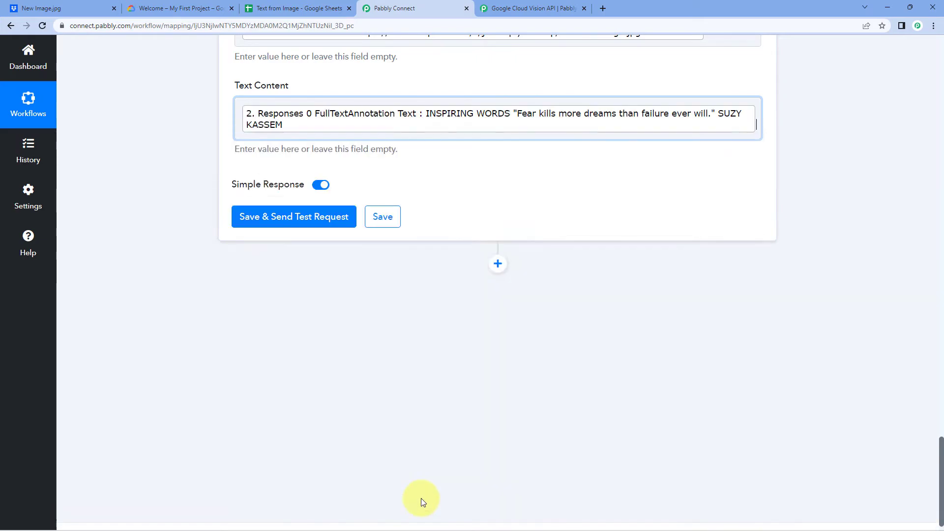
left_click(202, 252)
Step: Save the Google Sheets Add New Row action, send its test request and review the response
scroll(164, 238, "up", 3)
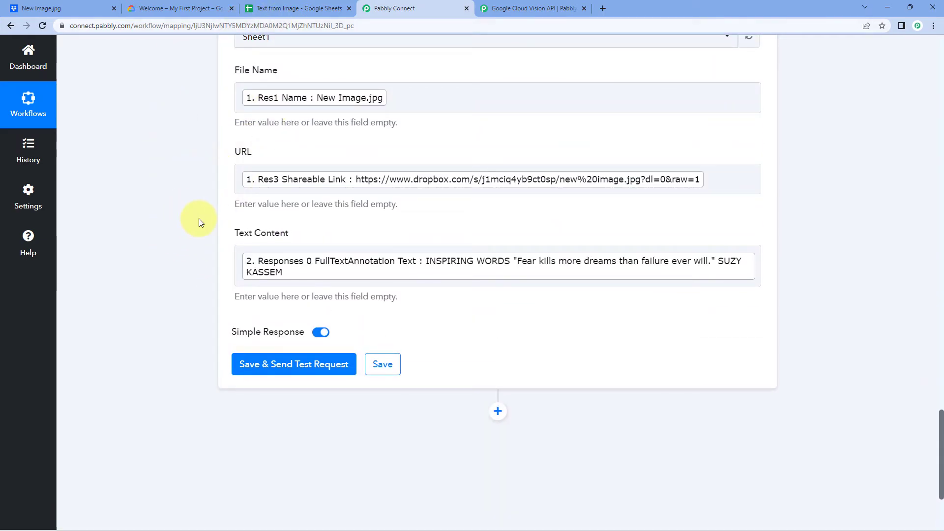
left_click(283, 364)
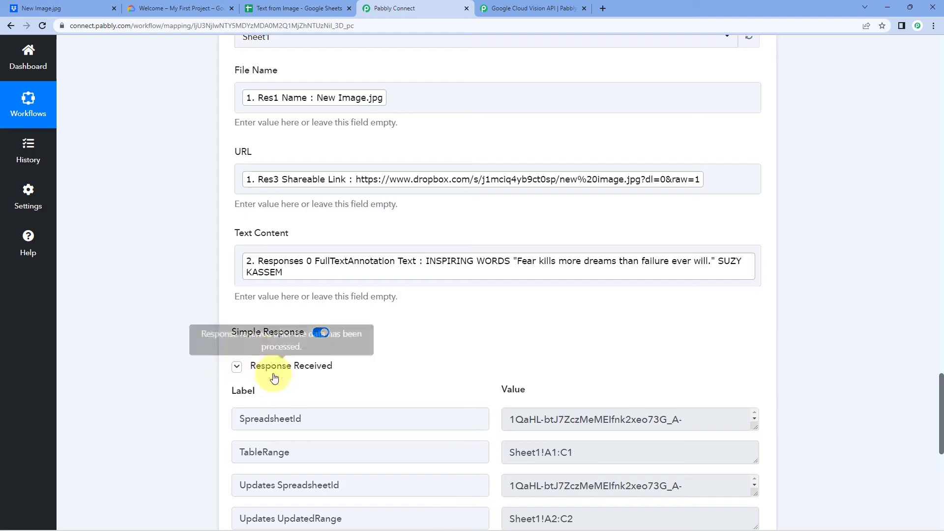
scroll(442, 295, "down", 3)
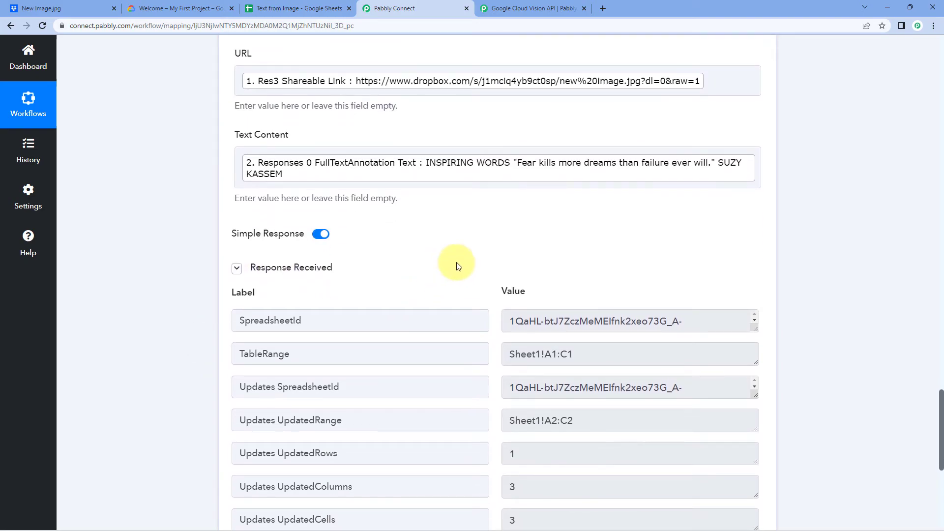
Step: Review the Google Sheets action's response and mapped fields, then view the Images folder in Dropbox and return to the Pabbly Connect workflow
scroll(477, 231, "down", 1)
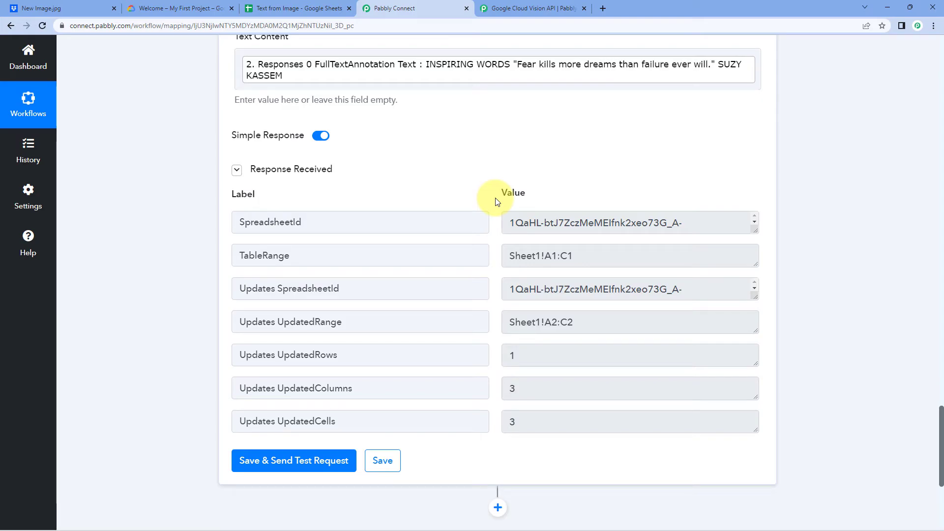
scroll(497, 201, "up", 2)
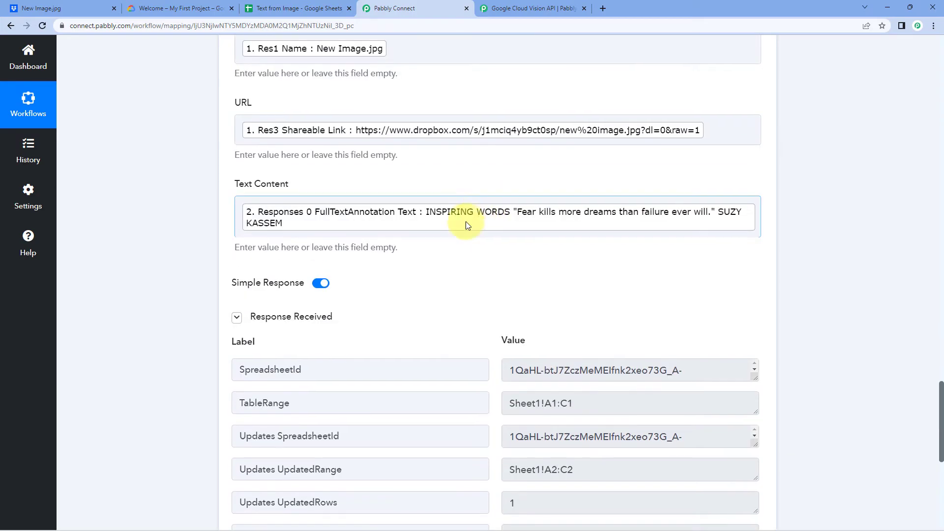
scroll(339, 100, "up", 2)
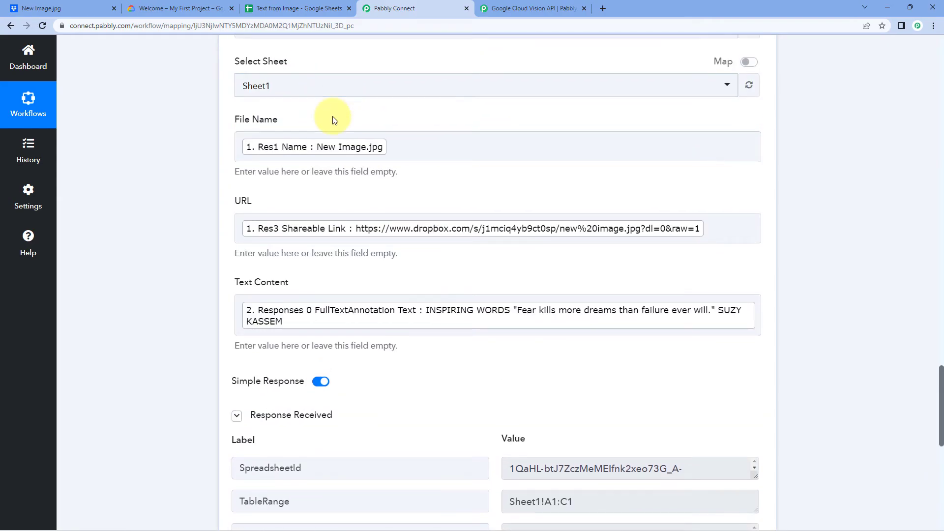
left_click(85, 5)
left_click(18, 55)
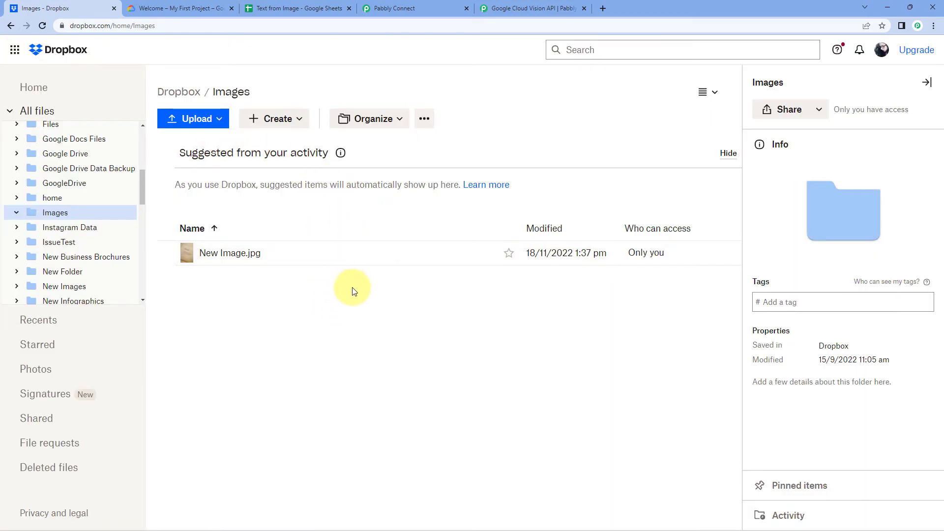
left_click(416, 6)
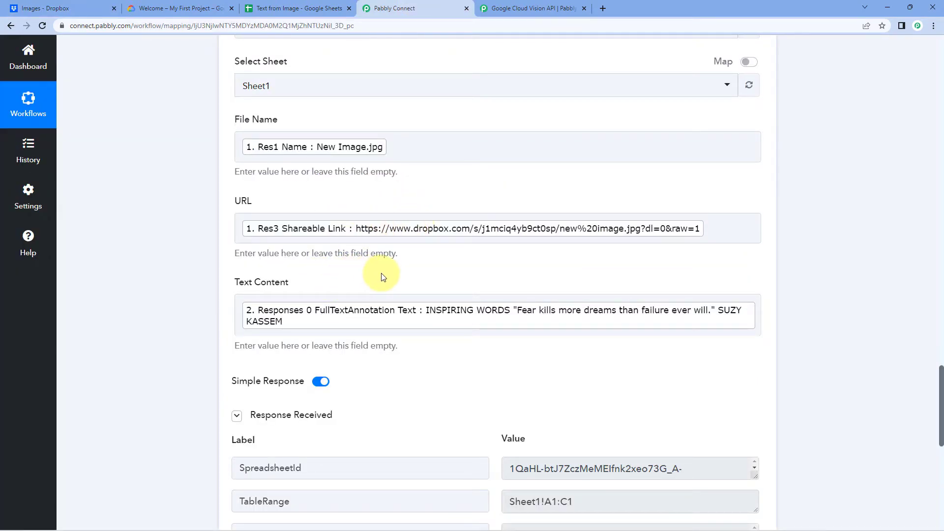
Step: Switch to the Text from Image spreadsheet and remove the bold formatting from row 2
left_click(315, 6)
left_click(11, 155)
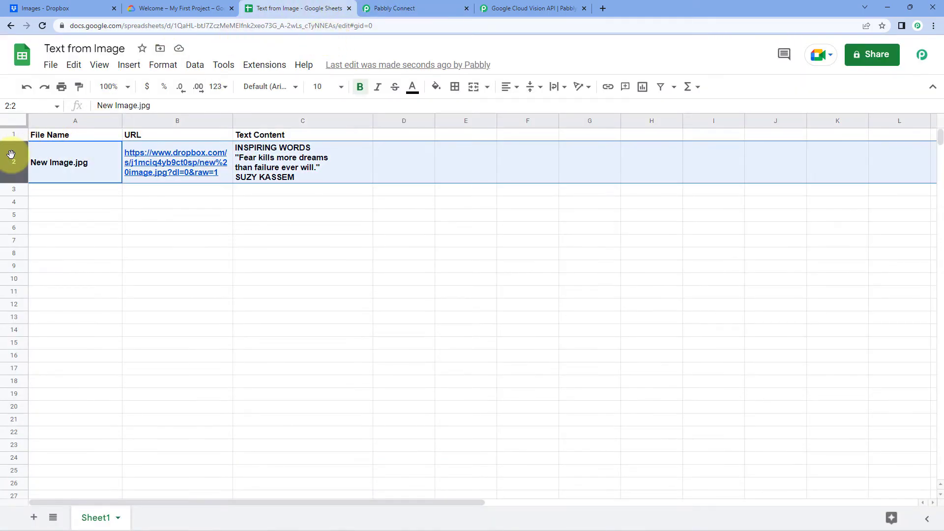
key("ctrl+b")
left_click(126, 190)
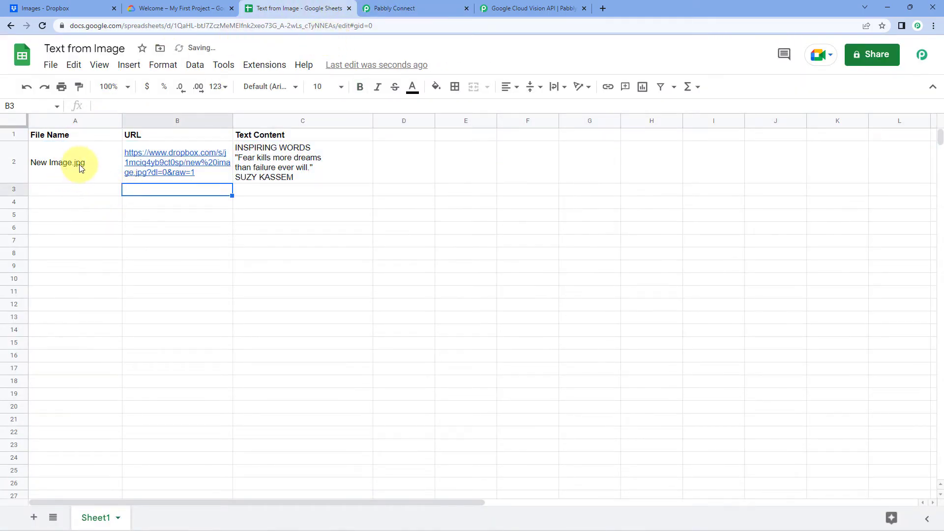
Step: Check row 2's file name, URL and text content in the sheet, comparing the file name with the Dropbox Images folder
left_click(54, 167)
left_click(69, 8)
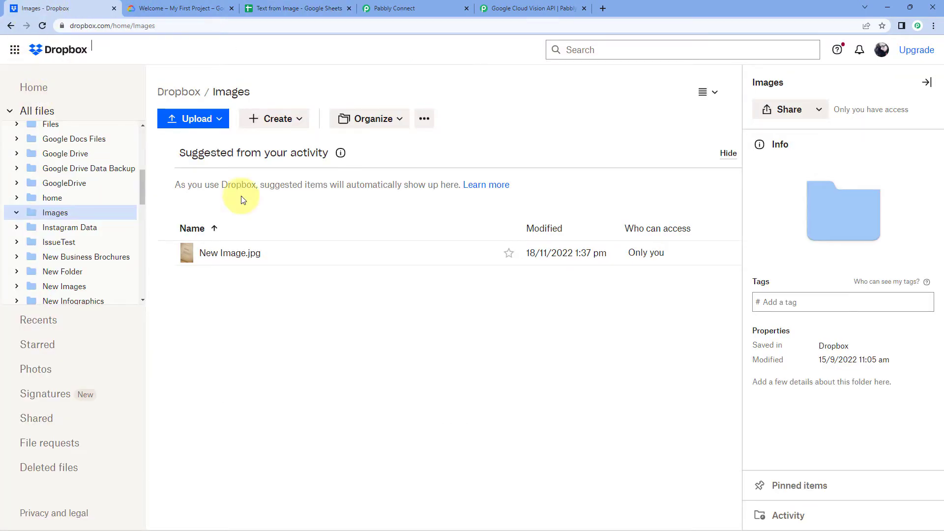
left_click(295, 8)
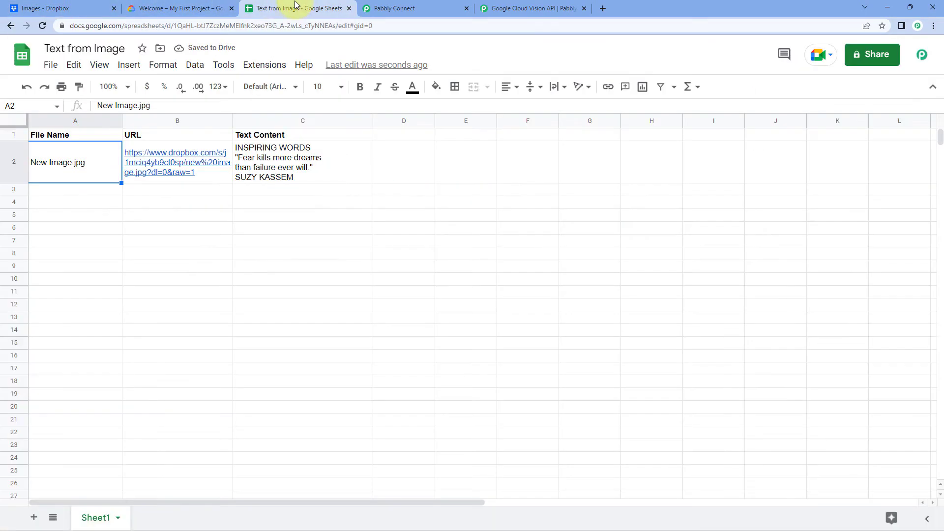
left_click(147, 166)
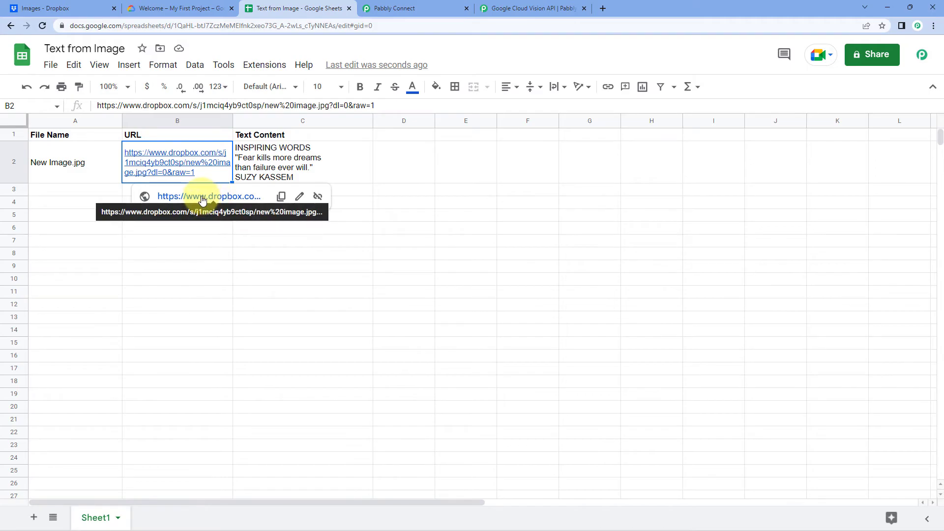
left_click(280, 155)
double_click(307, 166)
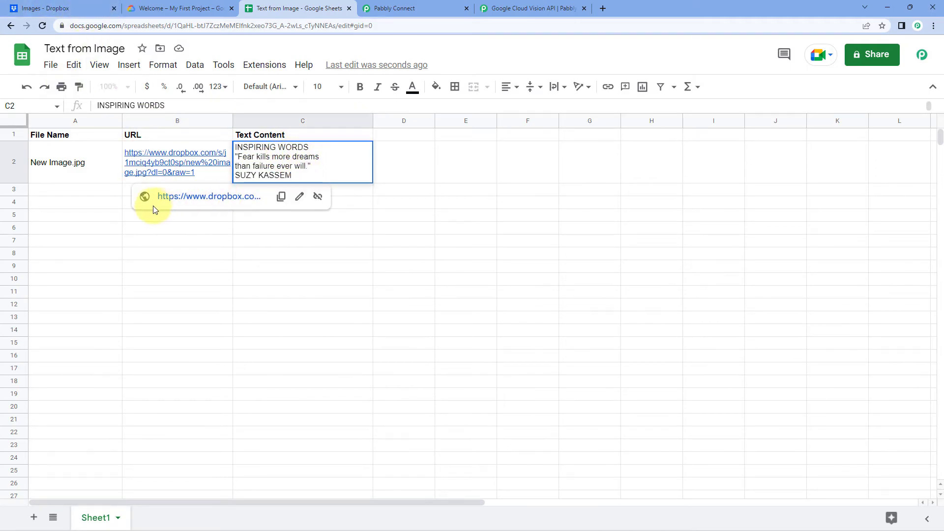
left_click(95, 193)
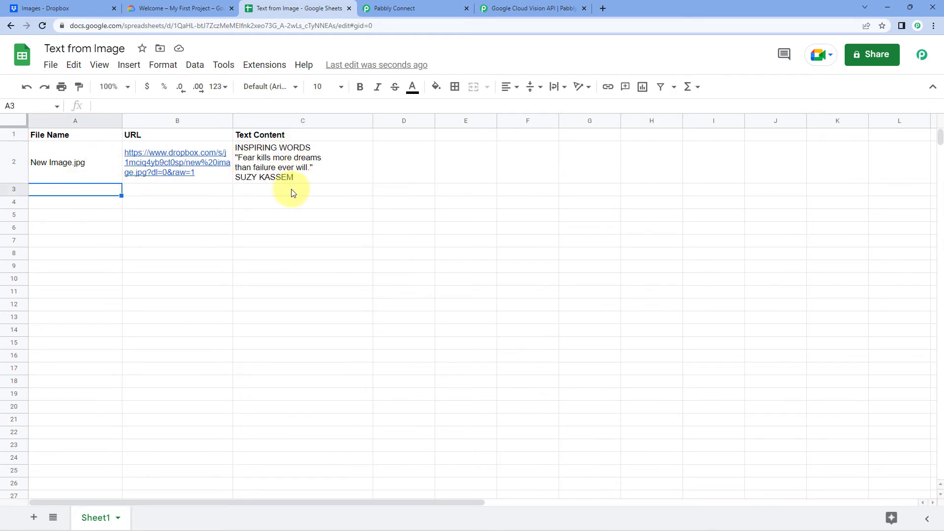
Step: Return to the Pabbly Connect workflow and collapse the Google Sheets, Google Cloud Vision and Dropbox steps
left_click(419, 6)
scroll(816, 158, "down", 10)
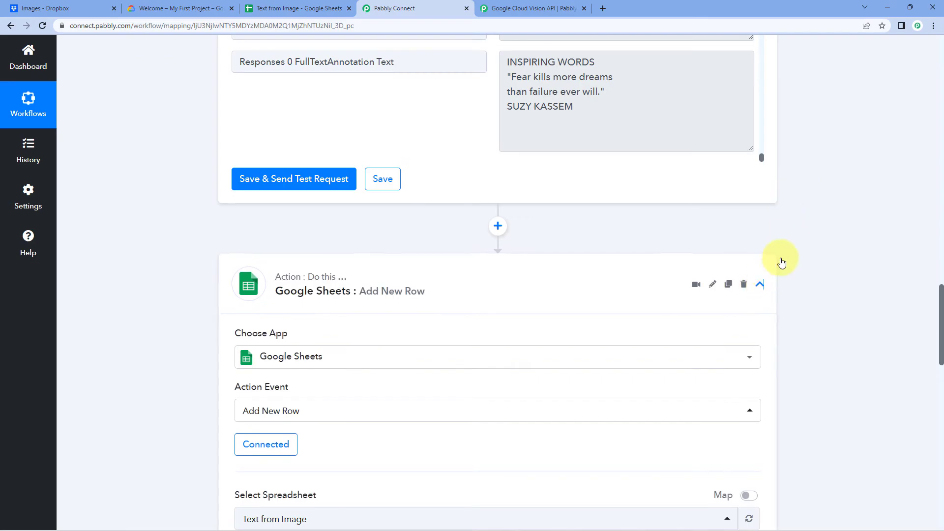
scroll(795, 246, "up", 14)
left_click(769, 291)
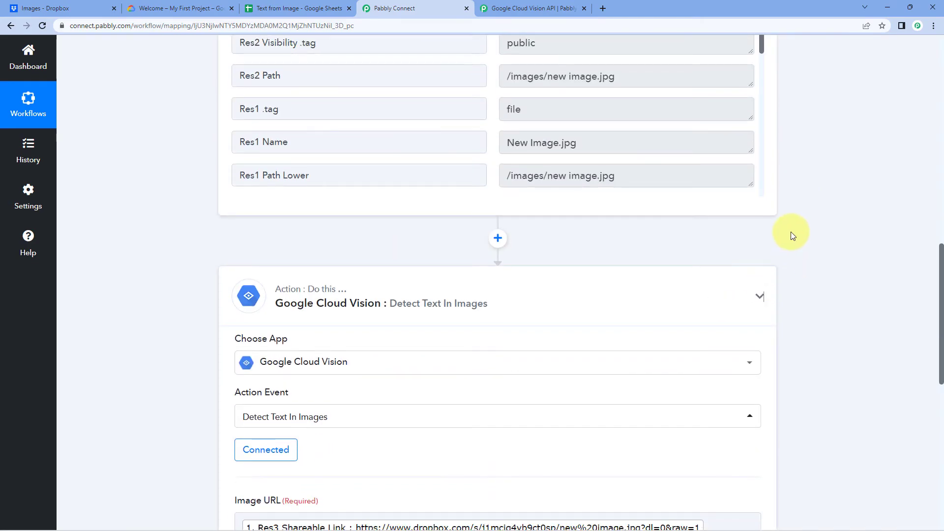
scroll(790, 232, "up", 10)
left_click(404, 190)
scroll(184, 170, "down", 1)
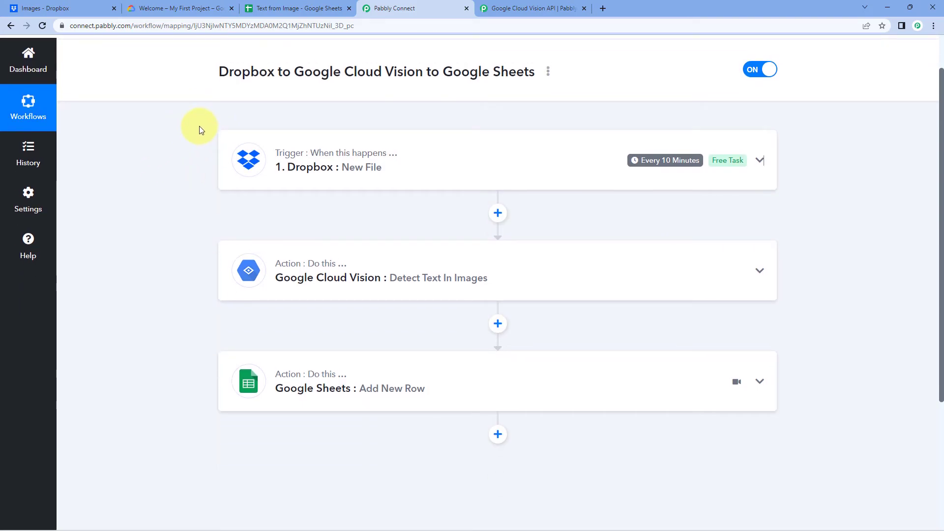
Step: Upload Real-Time Test Image from the Desktop to the Dropbox Images folder and dismiss the upload summary
left_click(44, 8)
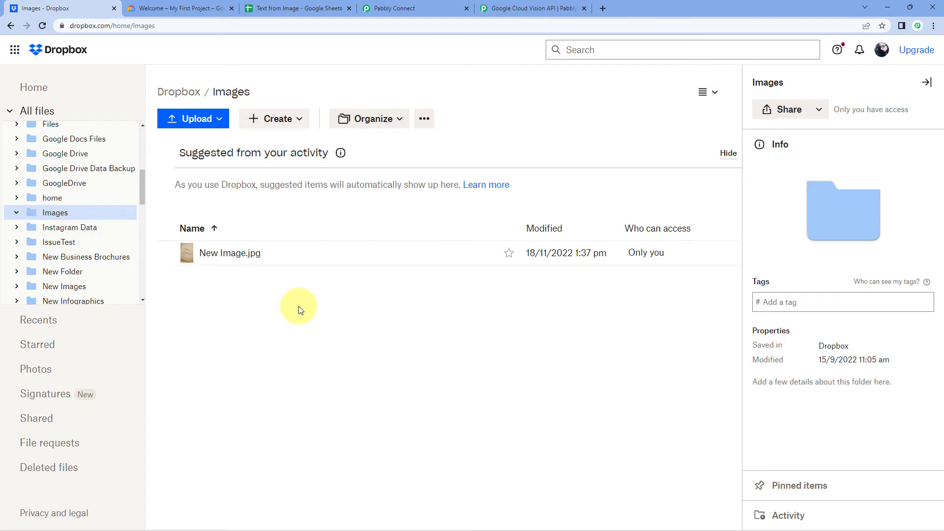
left_click(299, 8)
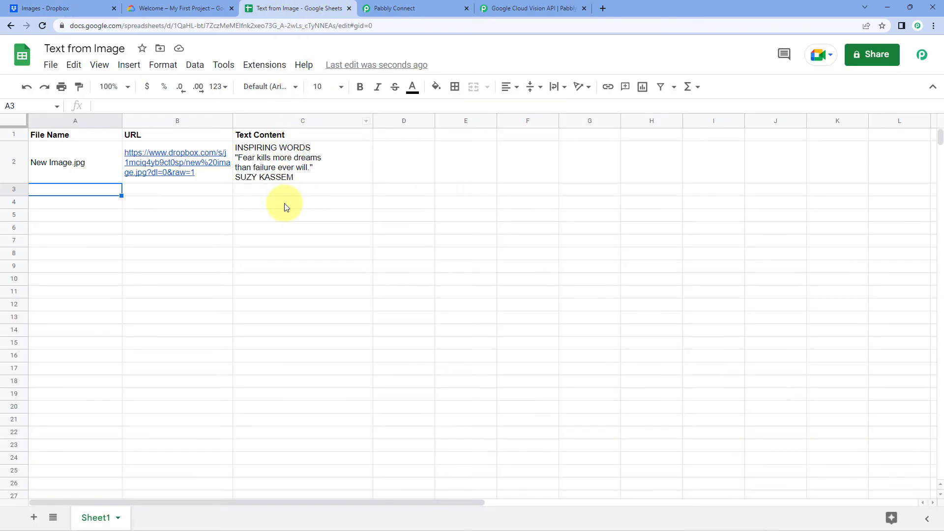
left_click(54, 8)
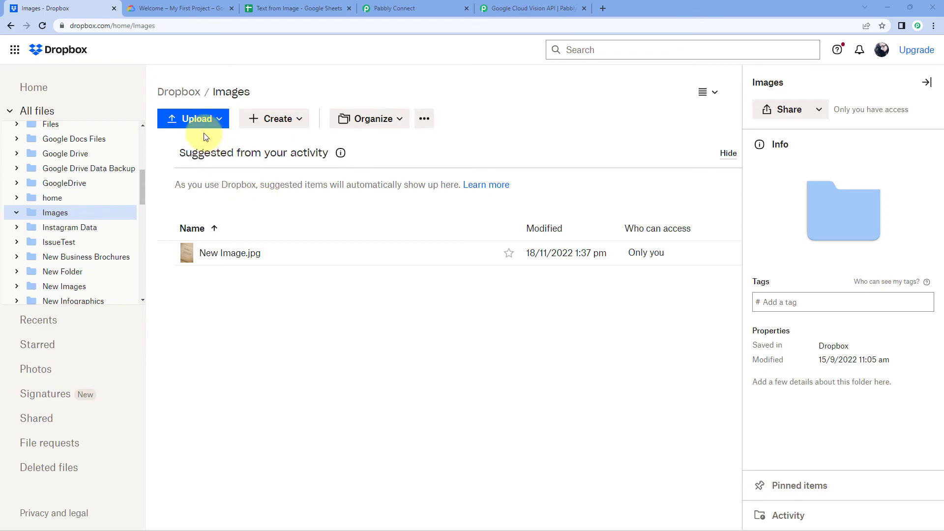
left_click(193, 120)
left_click(210, 149)
left_click(124, 68)
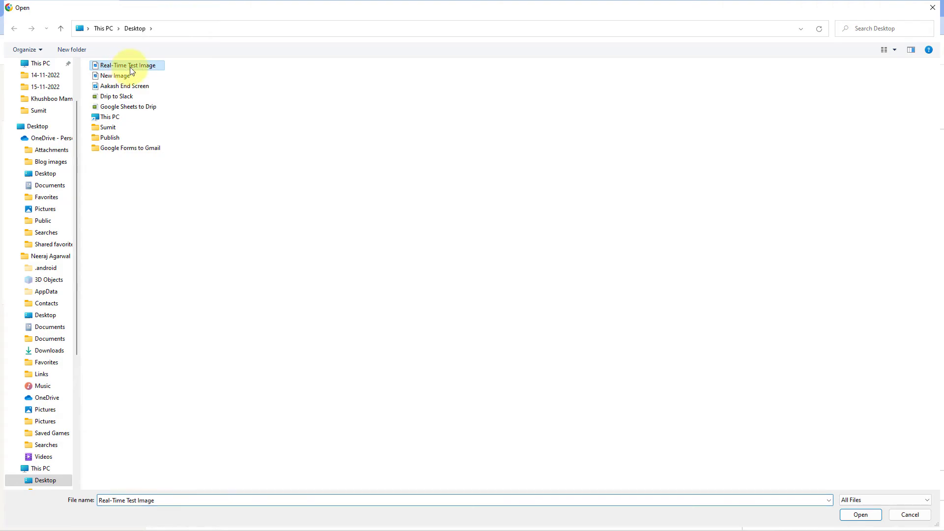
left_click(857, 515)
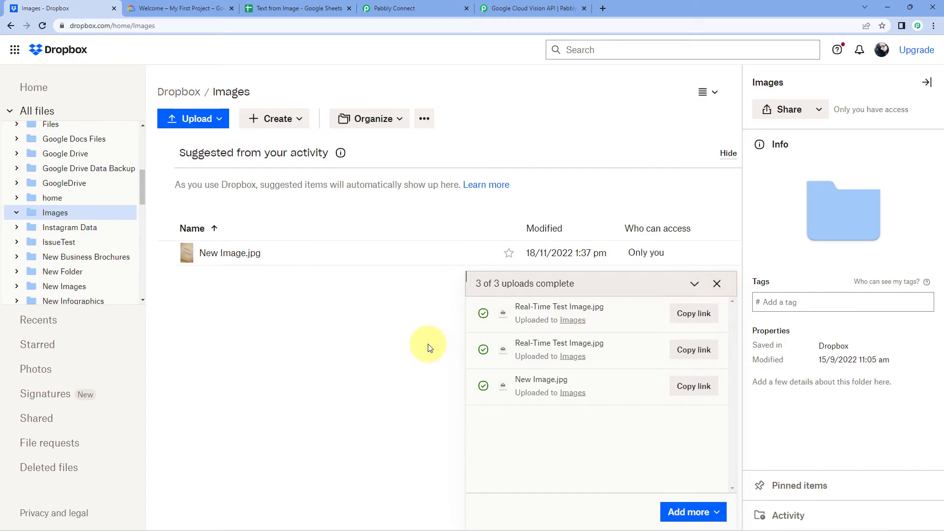
left_click(716, 284)
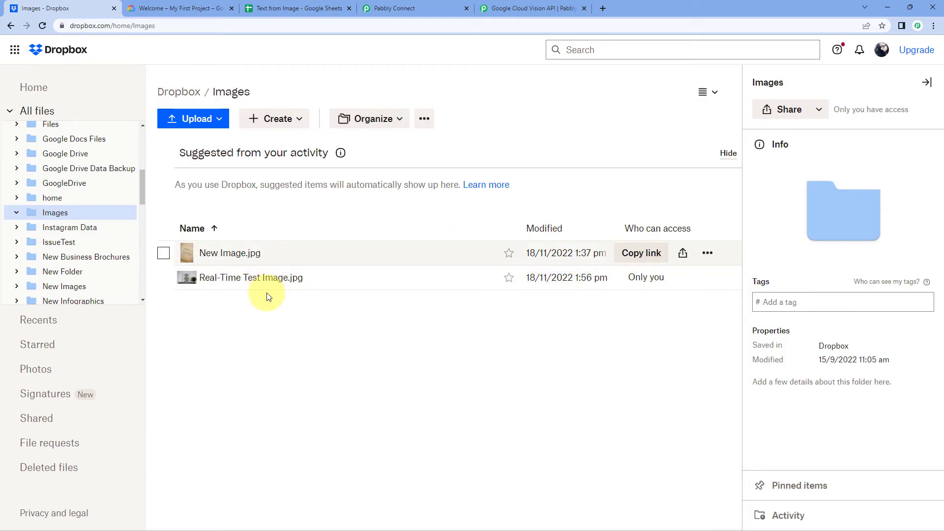
Step: Preview Real-Time Test Image.jpg in Dropbox, return to the Images folder and view the Pabbly Connect workflow
left_click(244, 277)
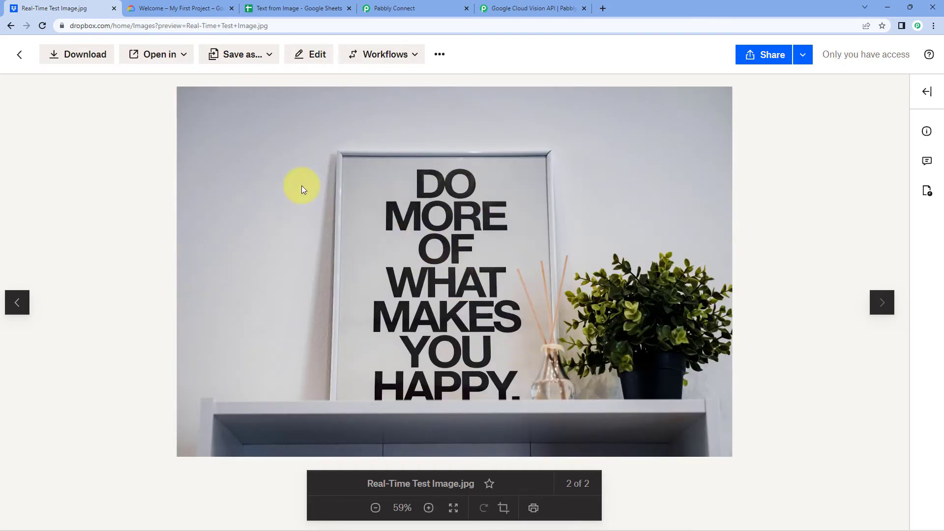
left_click(19, 54)
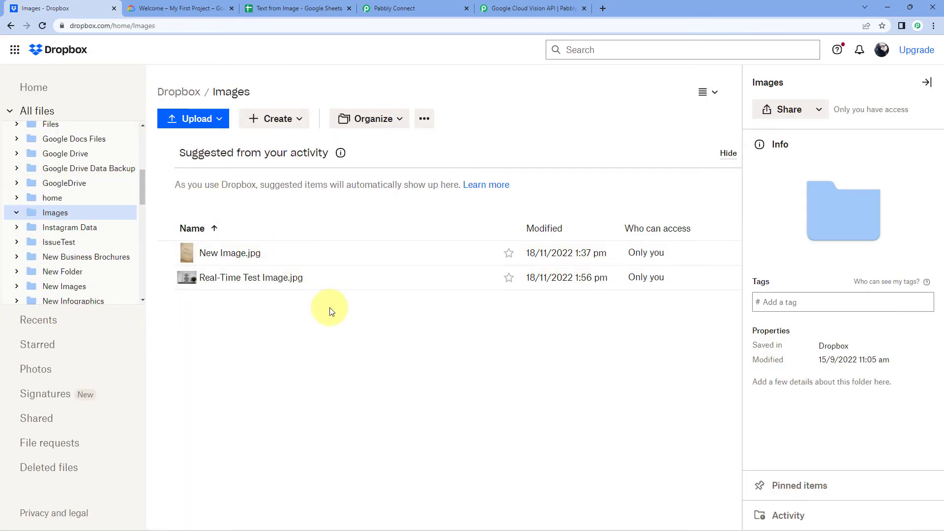
left_click(399, 9)
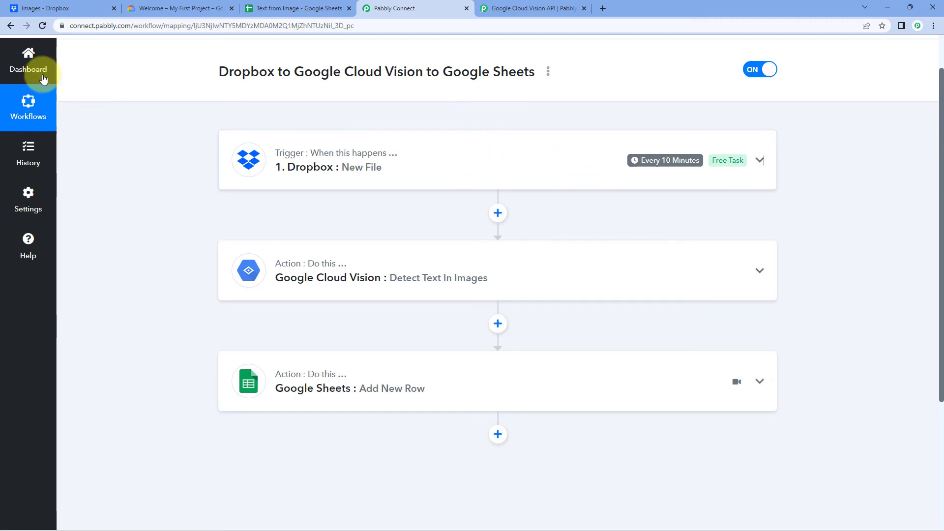
Step: Compare the files in the Dropbox Images folder with the rows in the Text from Image spreadsheet
left_click(54, 7)
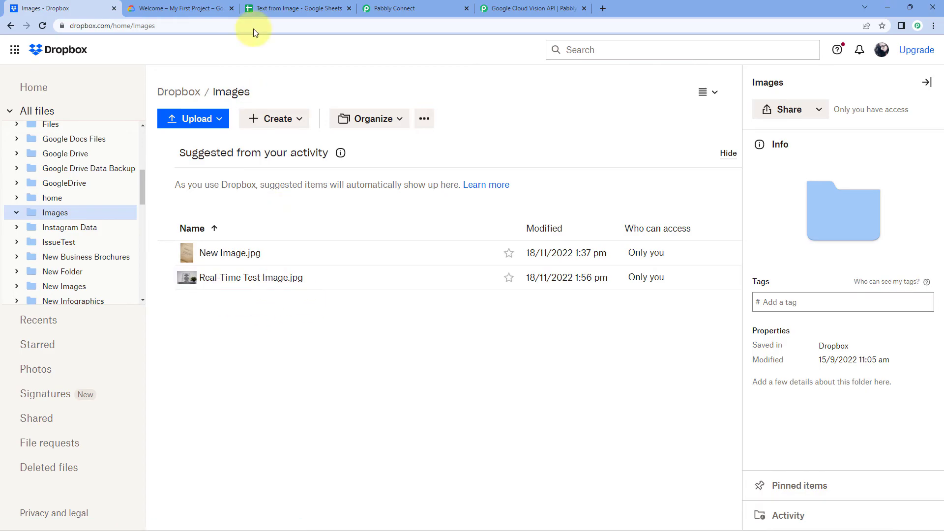
left_click(295, 8)
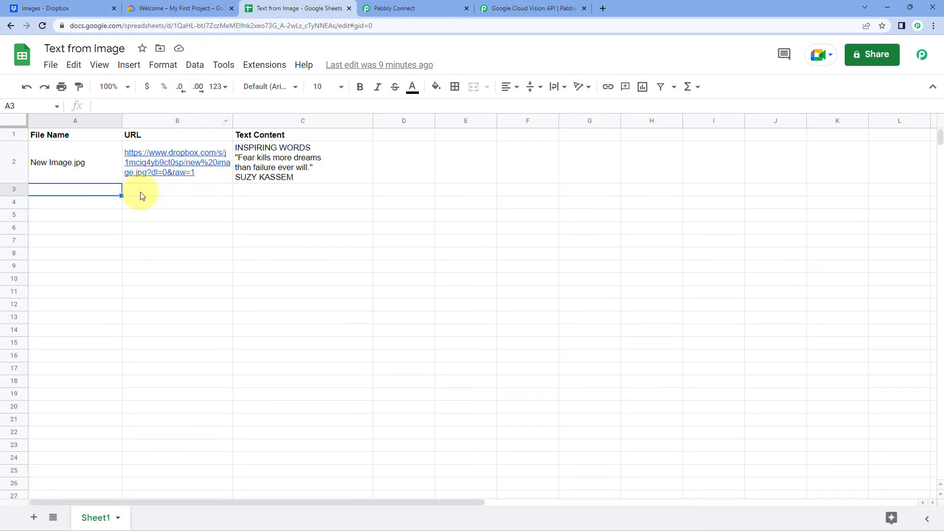
left_click(24, 6)
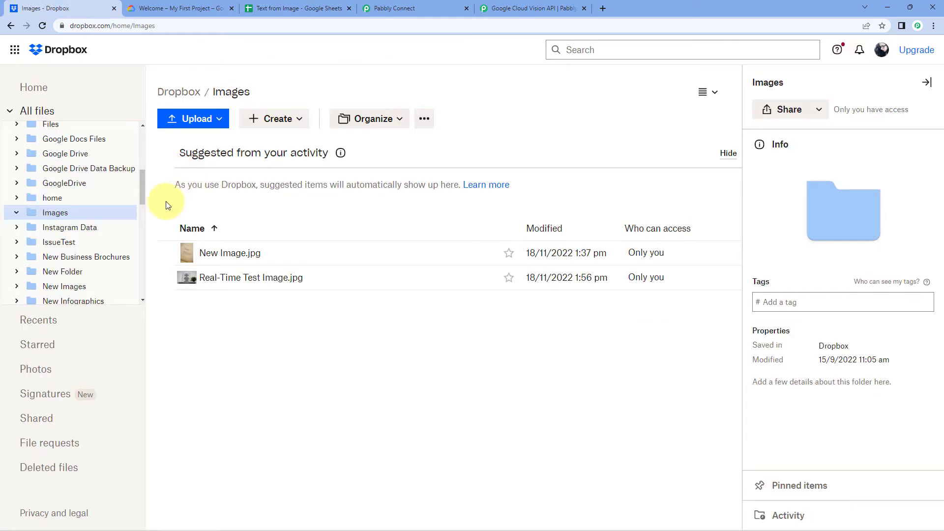
left_click(271, 14)
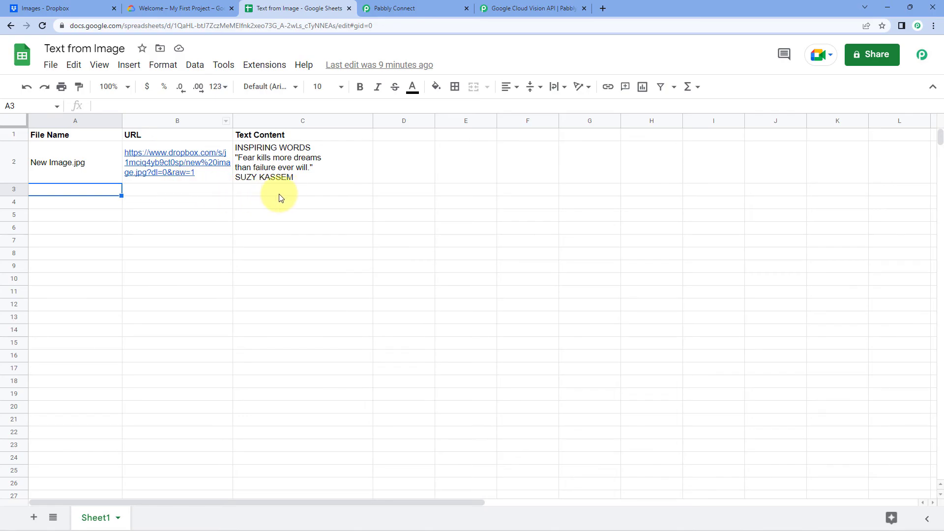
left_click(36, 10)
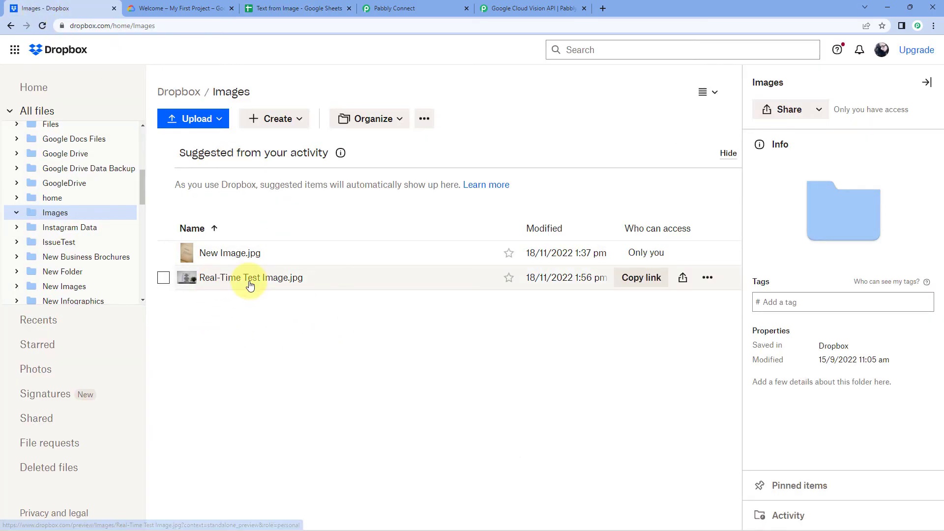
Step: Check row 3 of the Text from Image spreadsheet against Real-Time Test Image.jpg in the Dropbox Images folder
left_click(285, 7)
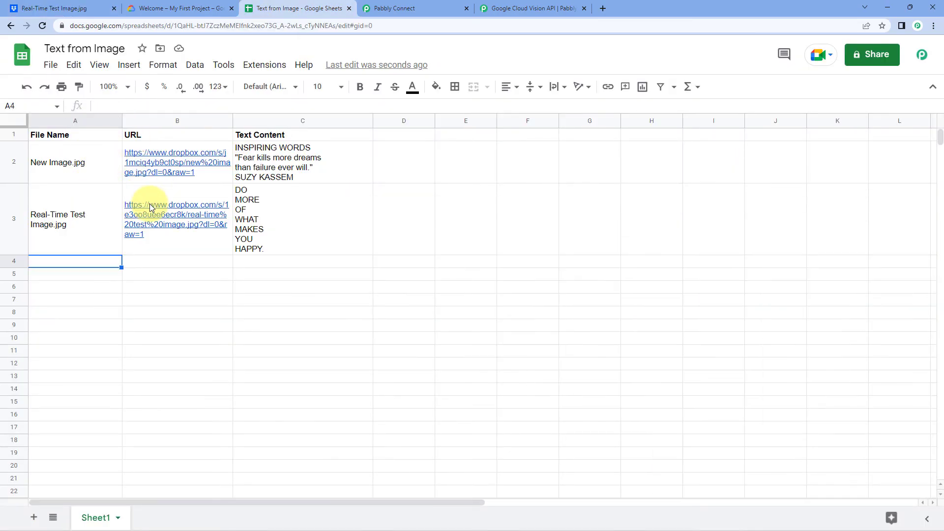
left_click(145, 288)
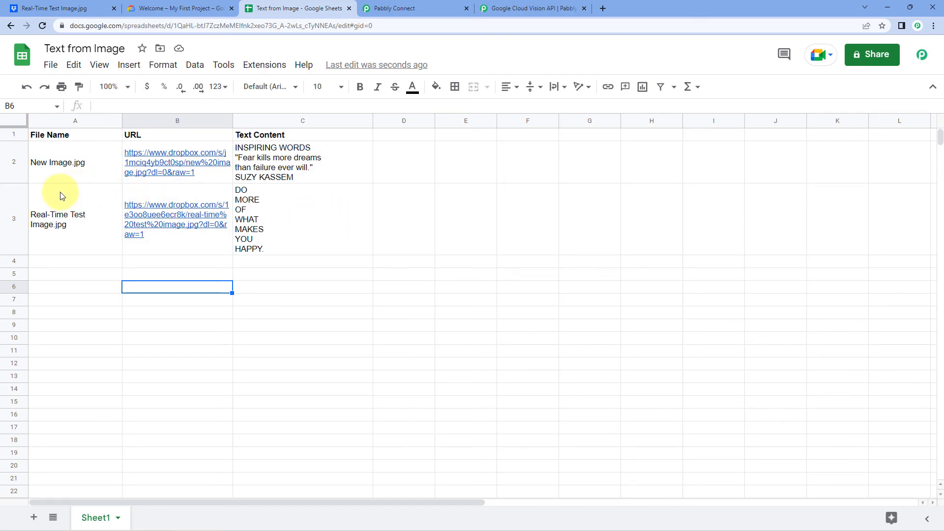
double_click(95, 228)
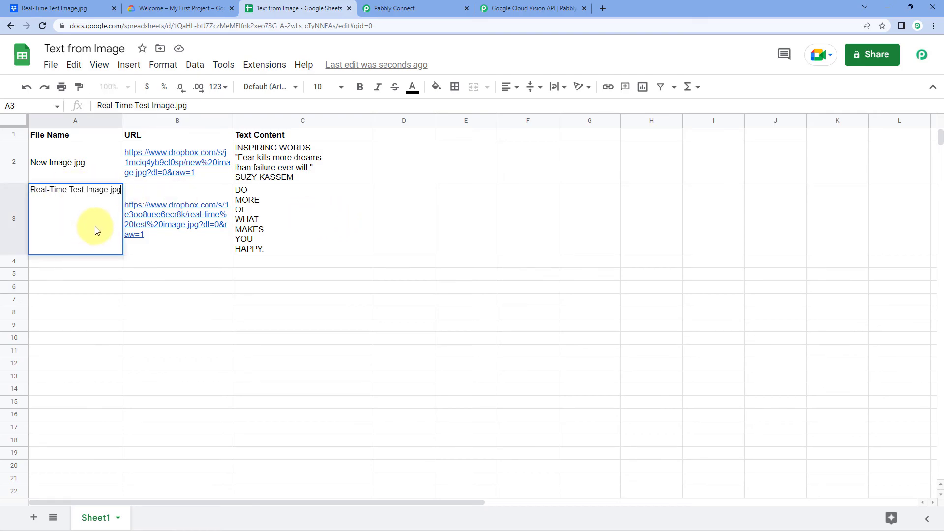
left_click(95, 274)
left_click(64, 9)
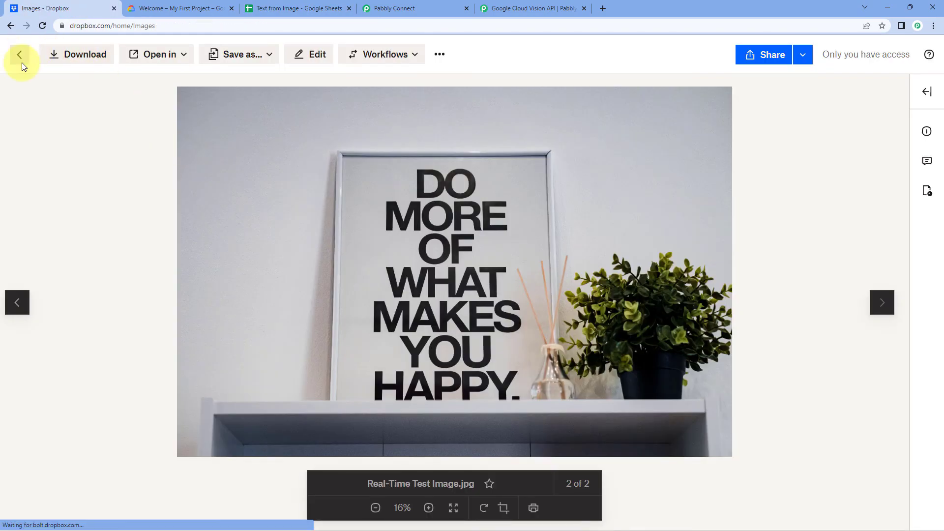
left_click(20, 54)
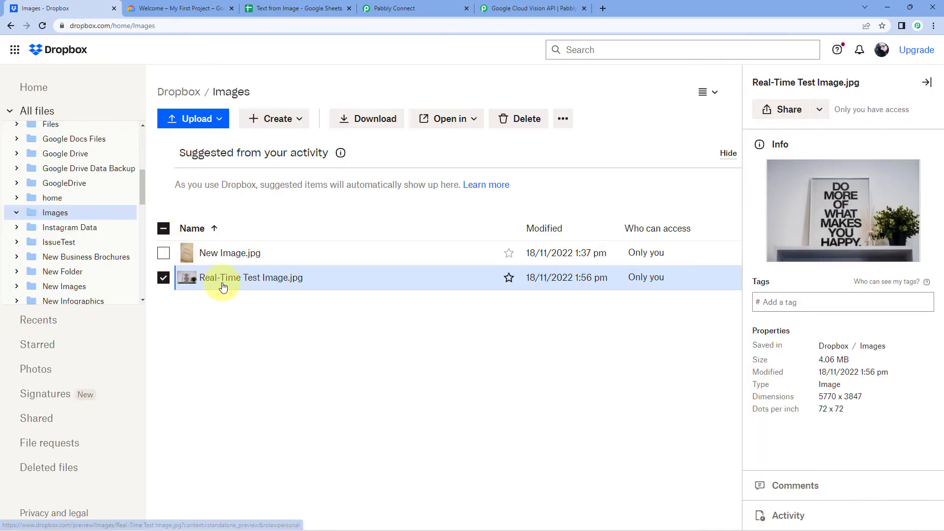
left_click(289, 5)
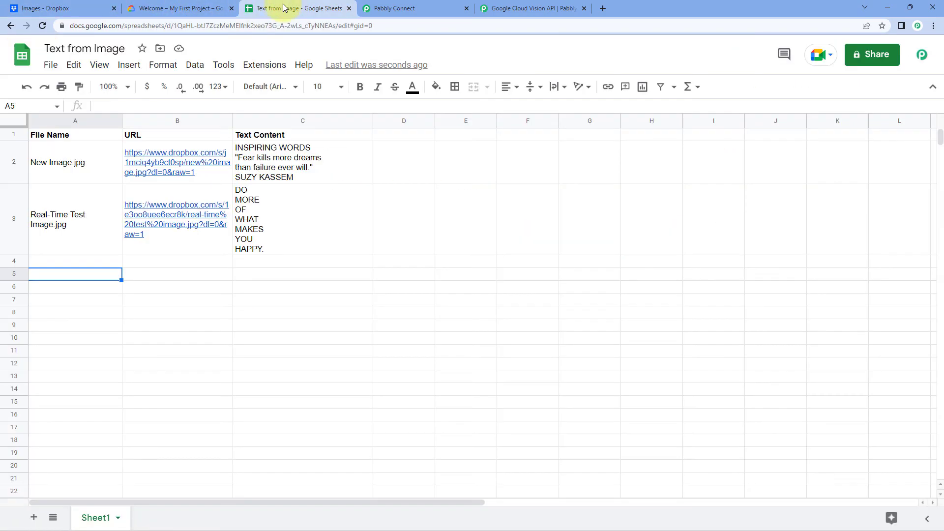
Step: Open the image linked in row 3 of the spreadsheet, close it and examine the extracted text in that row's Text Content cell
left_click(187, 218)
left_click(209, 268)
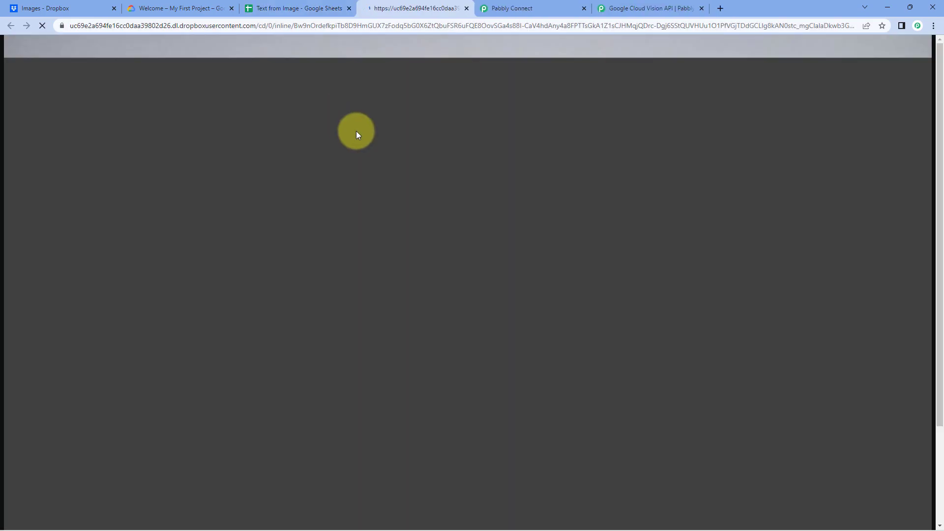
scroll(537, 255, "down", 3)
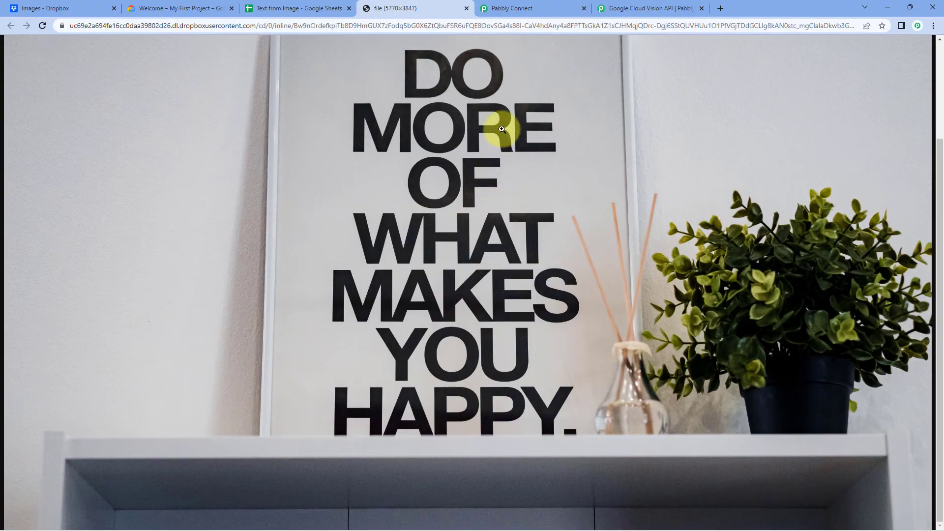
left_click(467, 8)
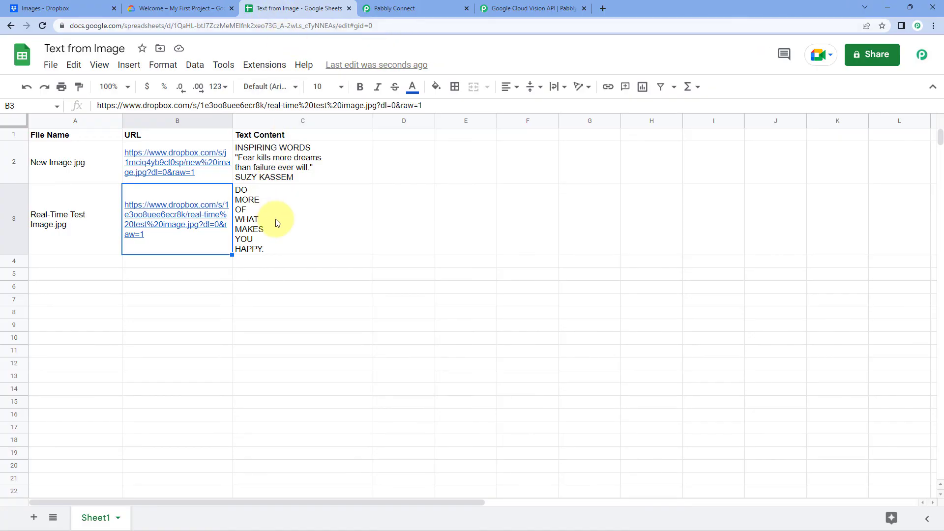
left_click(308, 229)
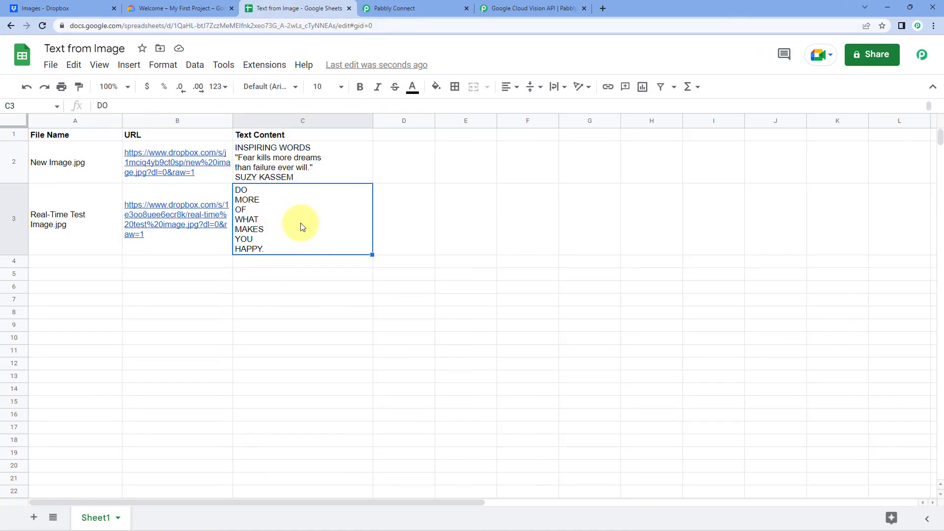
double_click(301, 226)
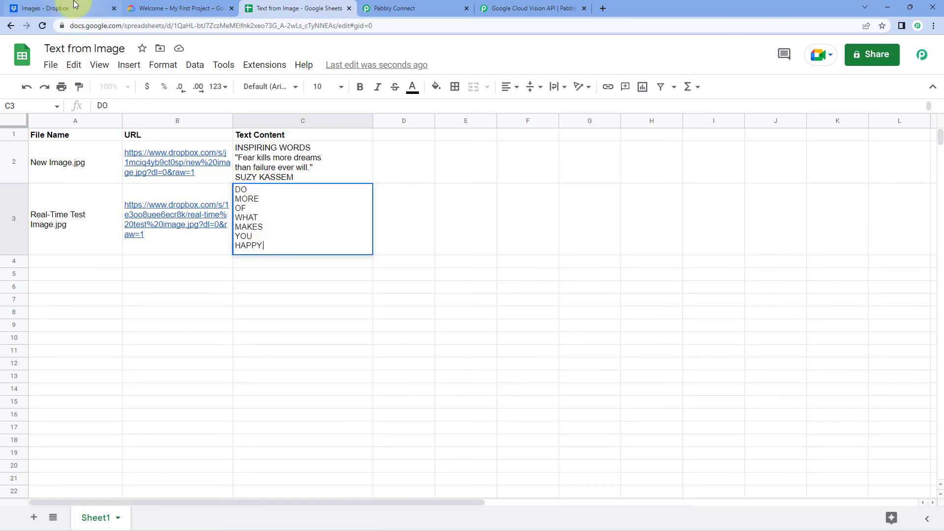
Step: Open Real-Time Test Image.jpg from the Dropbox Images folder, go back to the spreadsheet and switch to the Pabbly Connect workflow
left_click(54, 8)
left_click(252, 279)
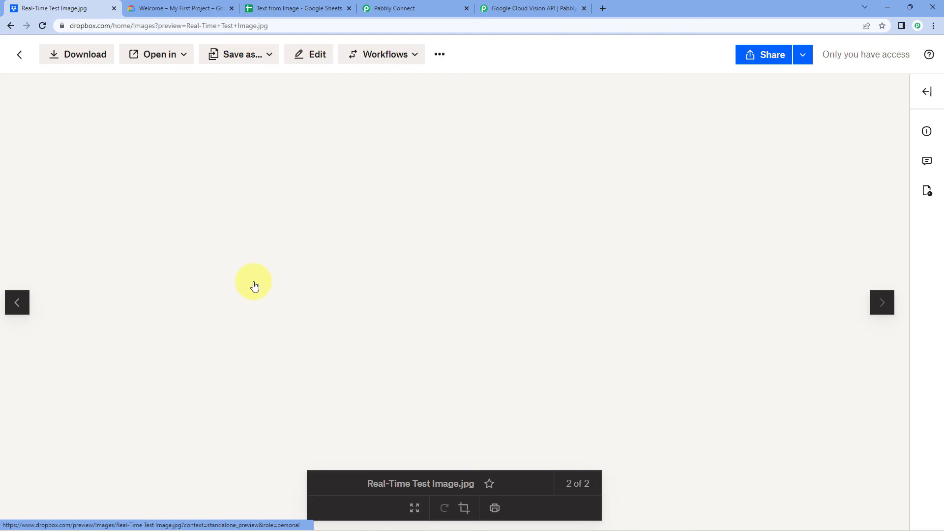
left_click(20, 54)
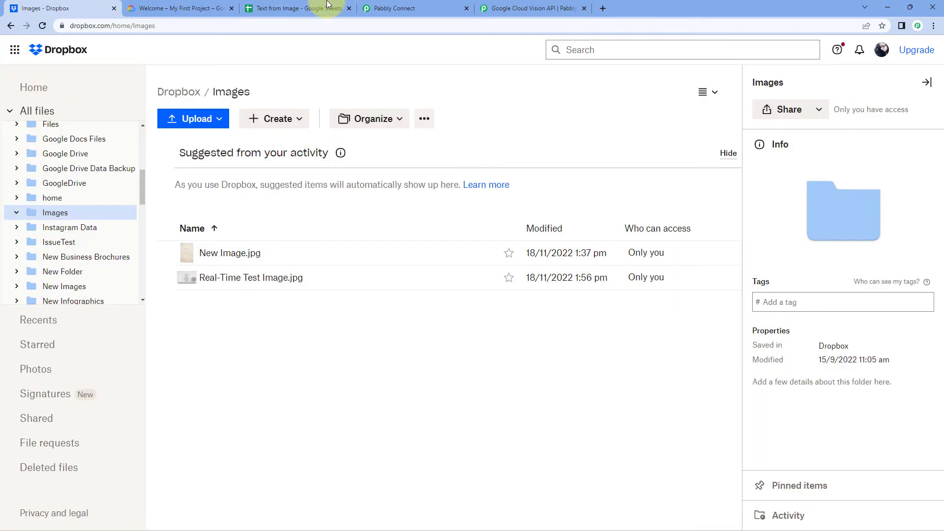
left_click(295, 9)
left_click(457, 248)
left_click(395, 8)
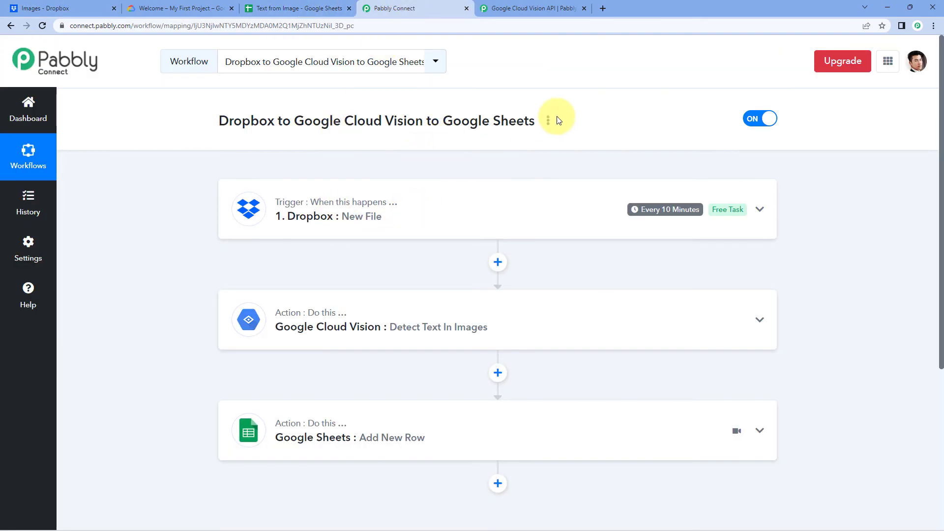